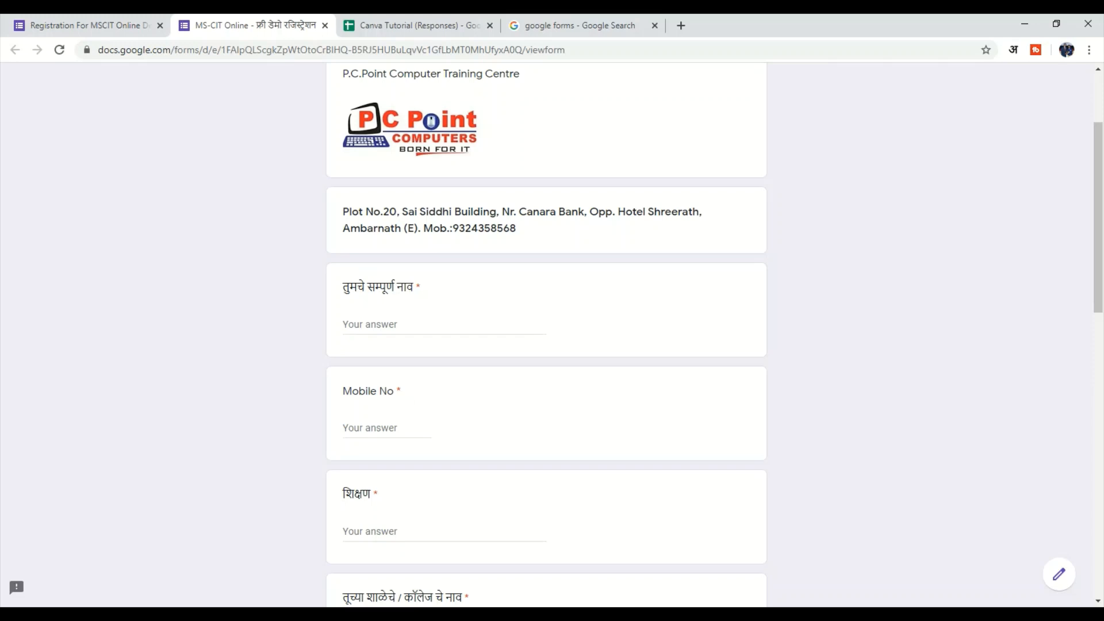
pyautogui.moveTo(491, 614)
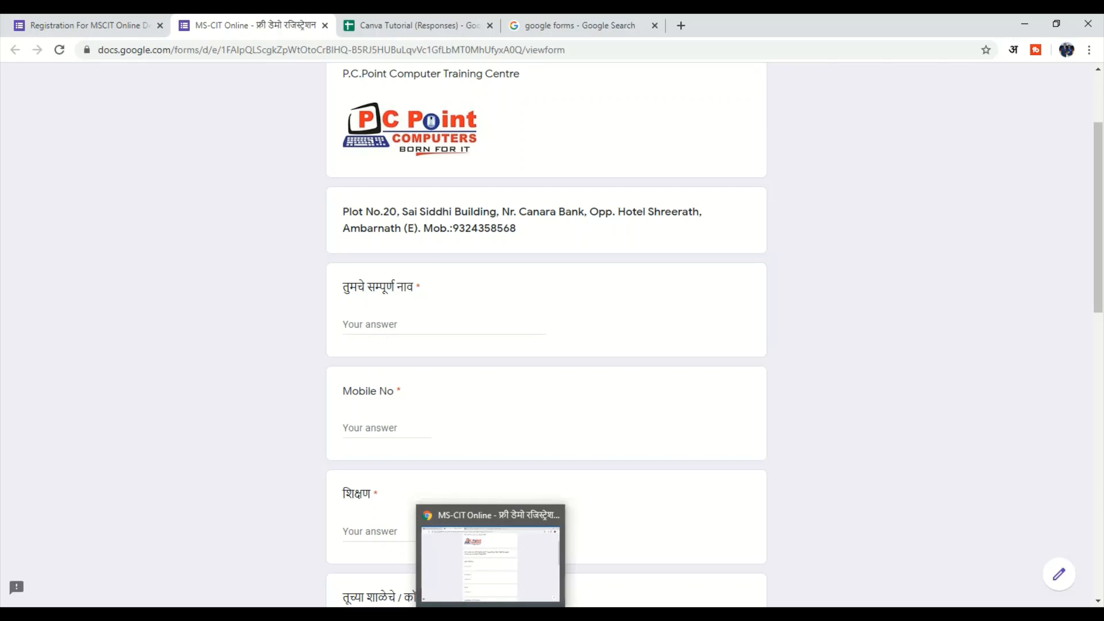
pyautogui.click(491, 615)
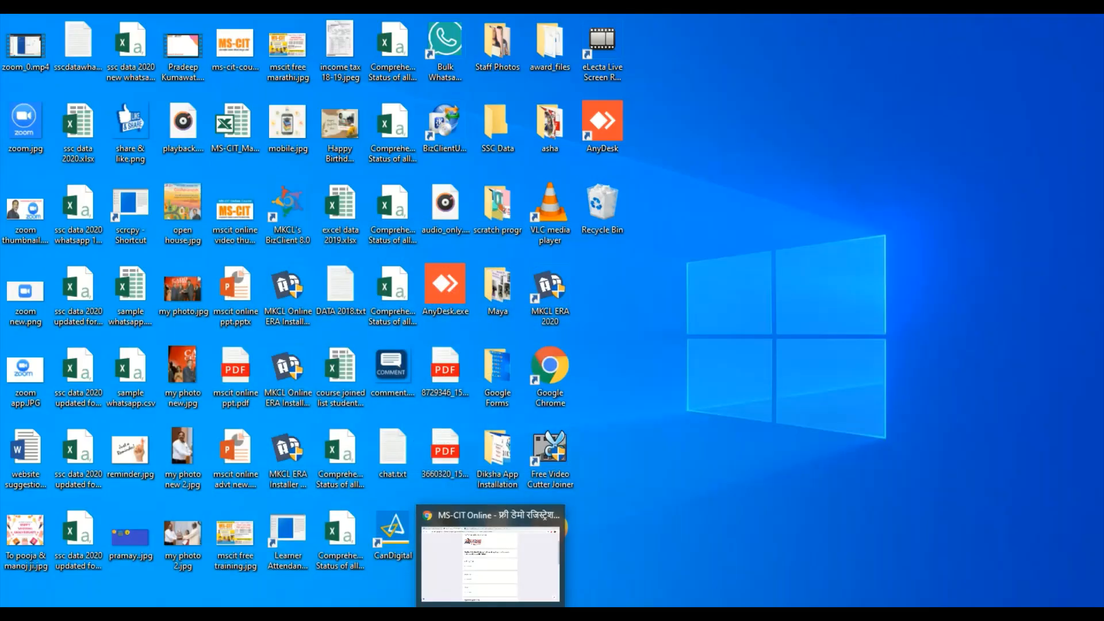
pyautogui.click(491, 615)
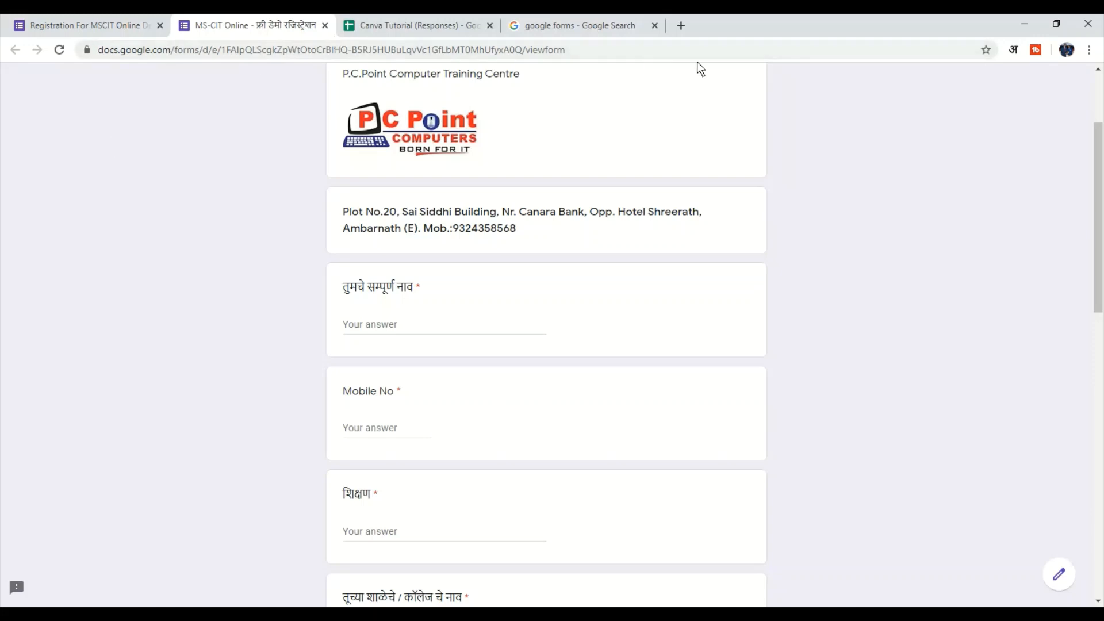
# Open Google Forms for personal use from the existing "google forms" search results
pyautogui.moveTo(491, 614)
pyautogui.click(587, 28)
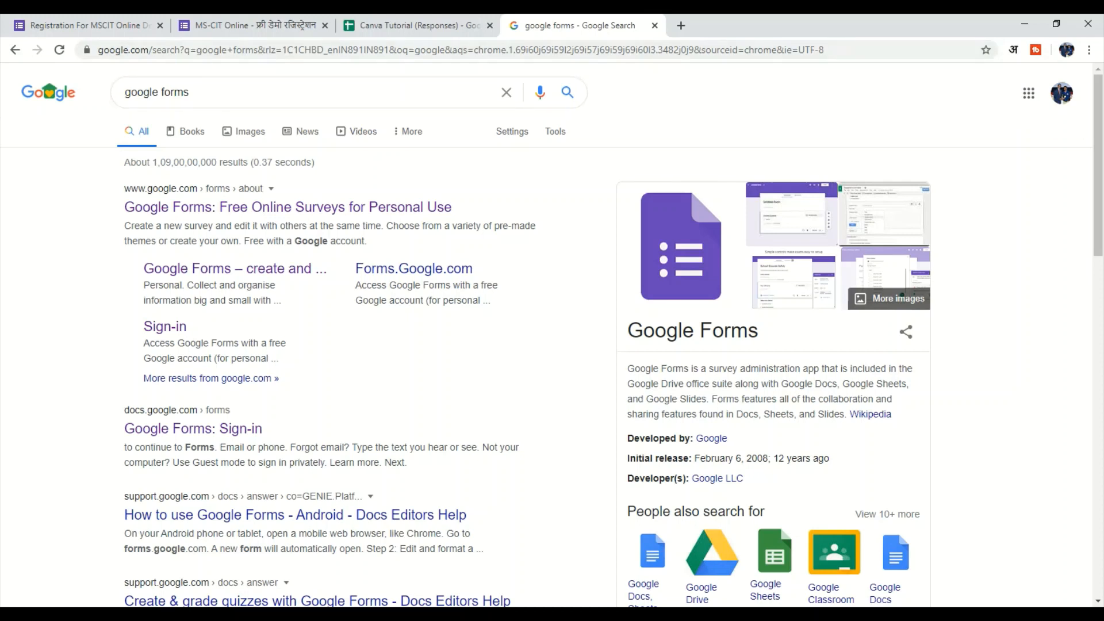
pyautogui.click(230, 88)
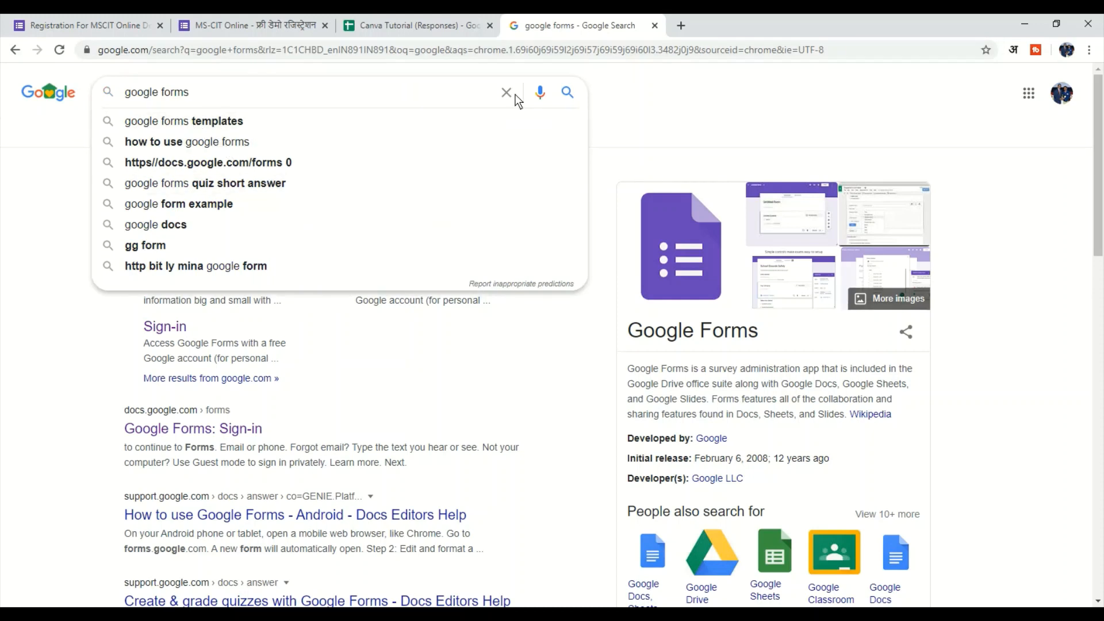
pyautogui.click(665, 92)
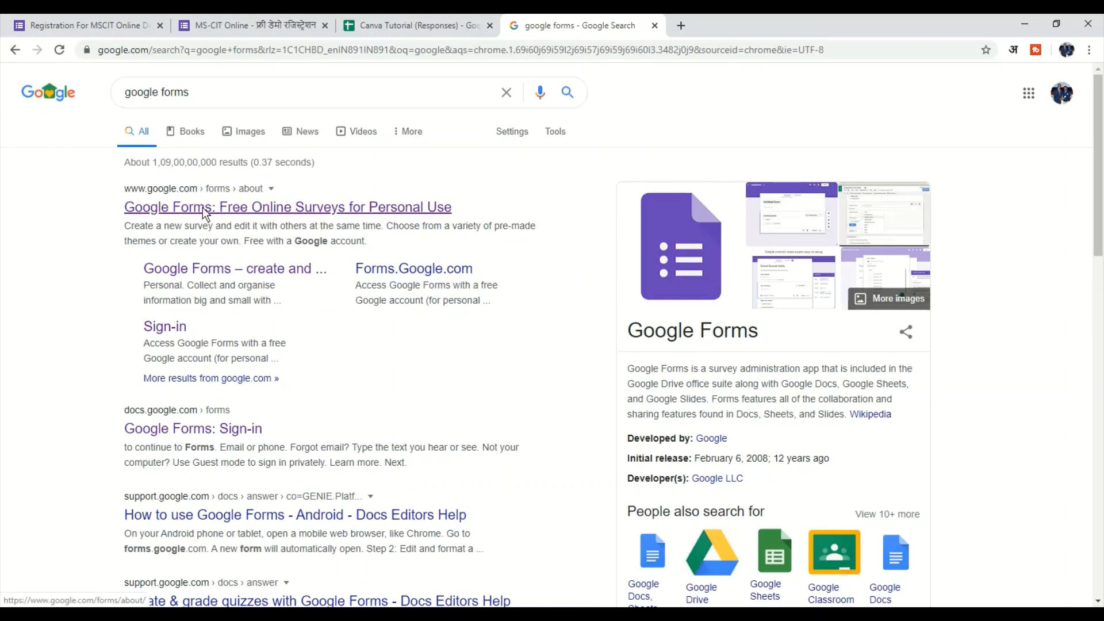
pyautogui.click(268, 208)
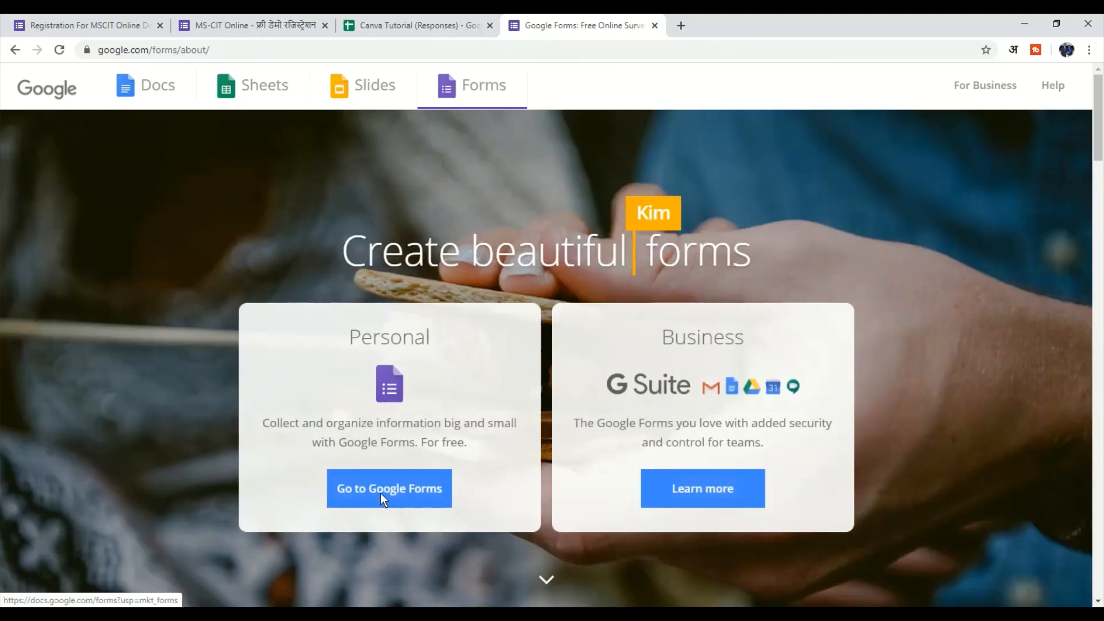
pyautogui.click(381, 493)
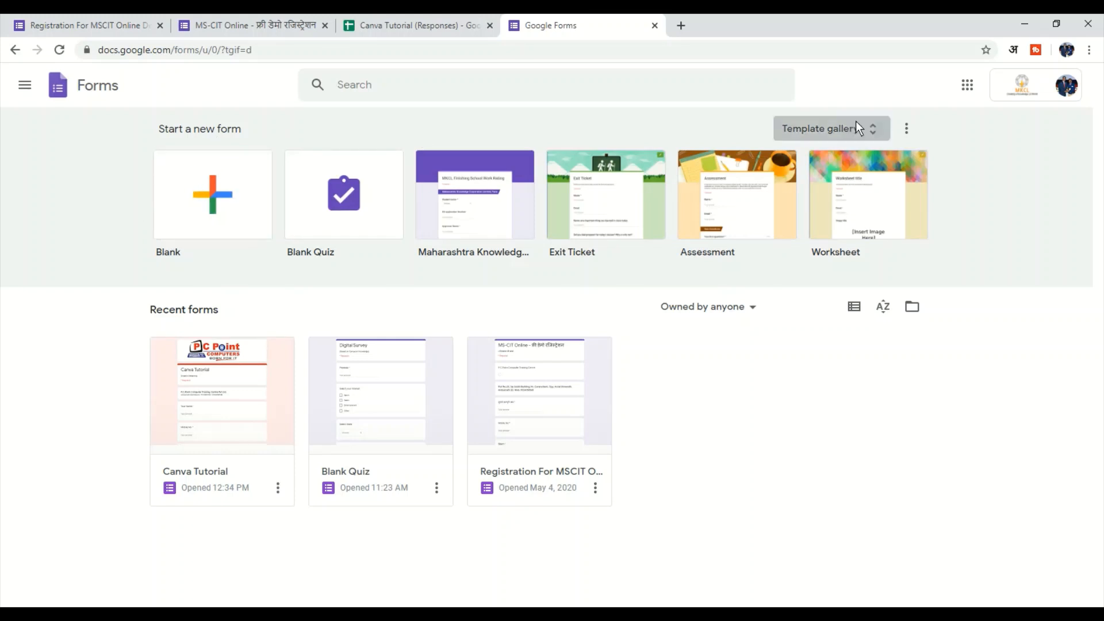
# Sign out of all Google accounts and continue past the paused-sync notice
pyautogui.click(1069, 93)
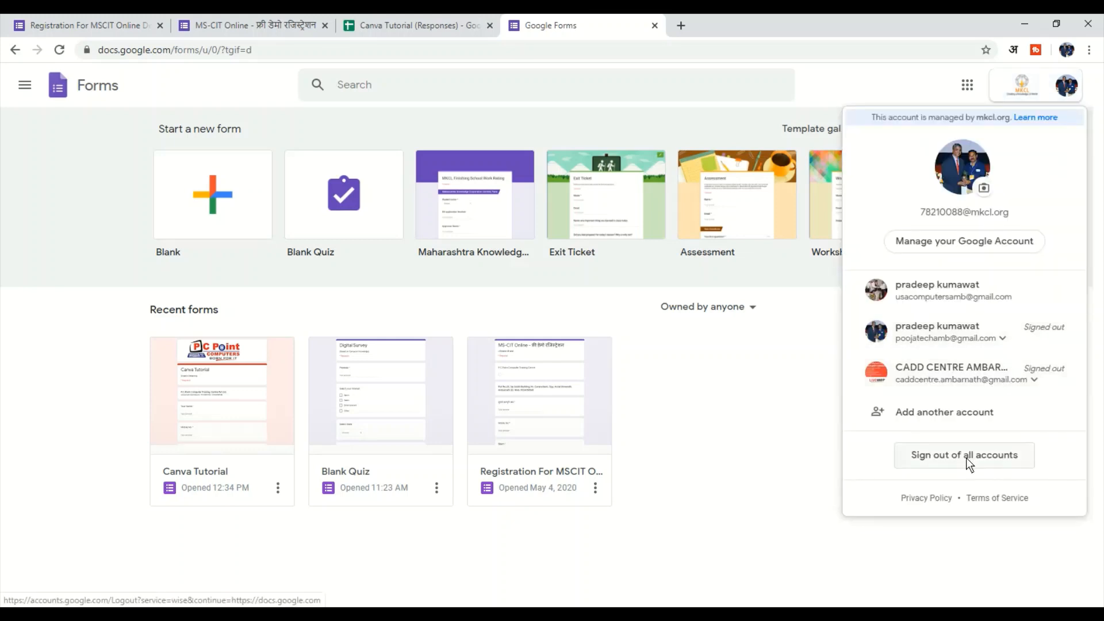
pyautogui.click(950, 455)
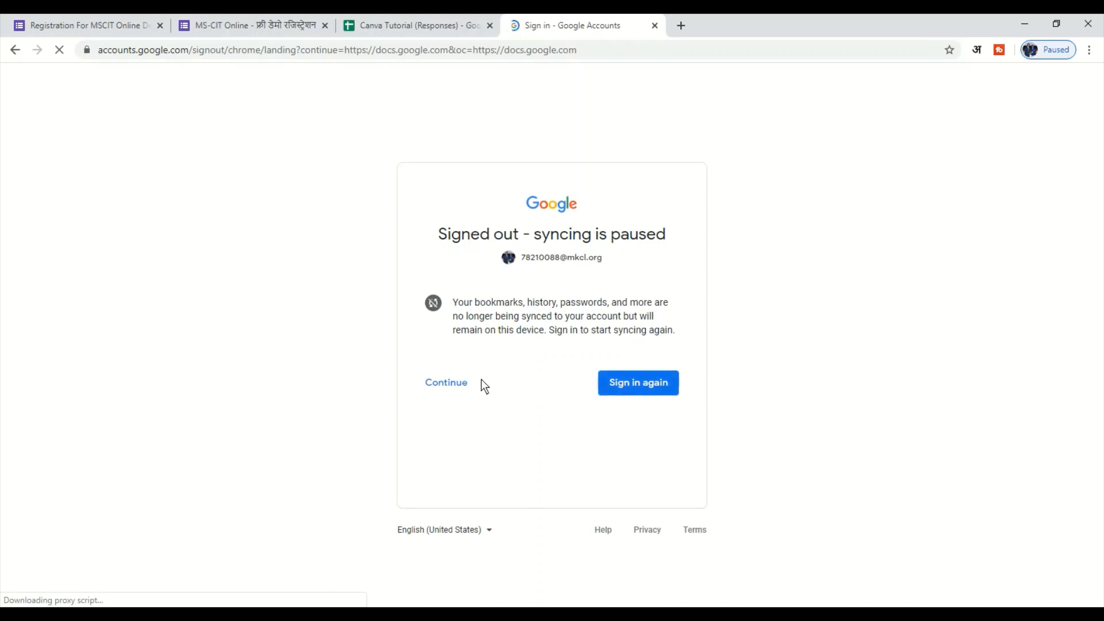
pyautogui.click(445, 382)
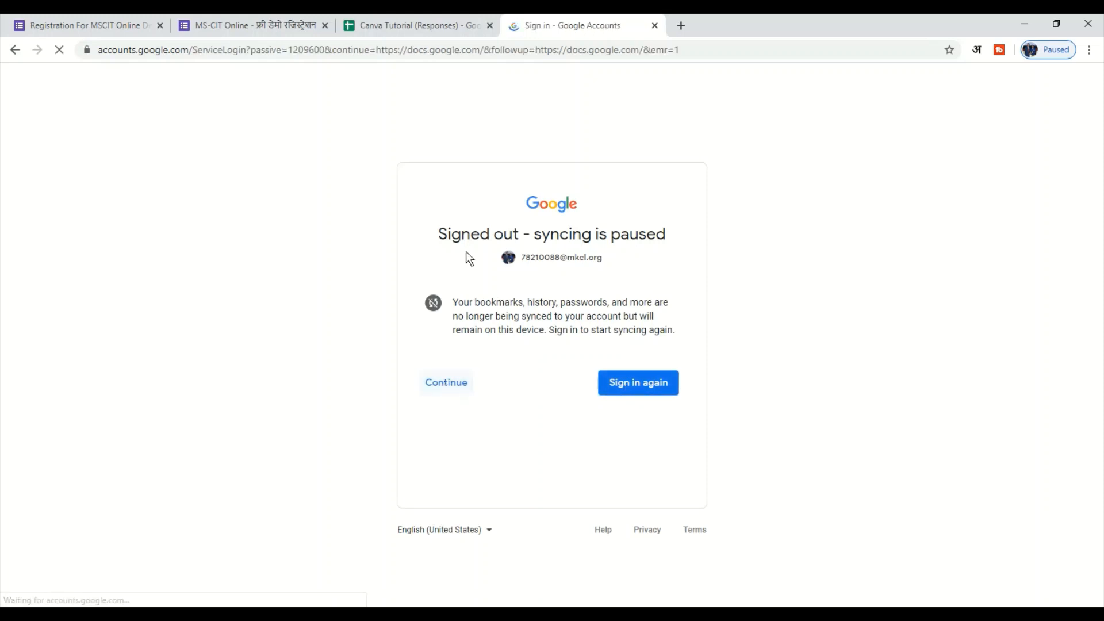
# Sign back in with the first listed Google account by entering the account password
pyautogui.click(505, 272)
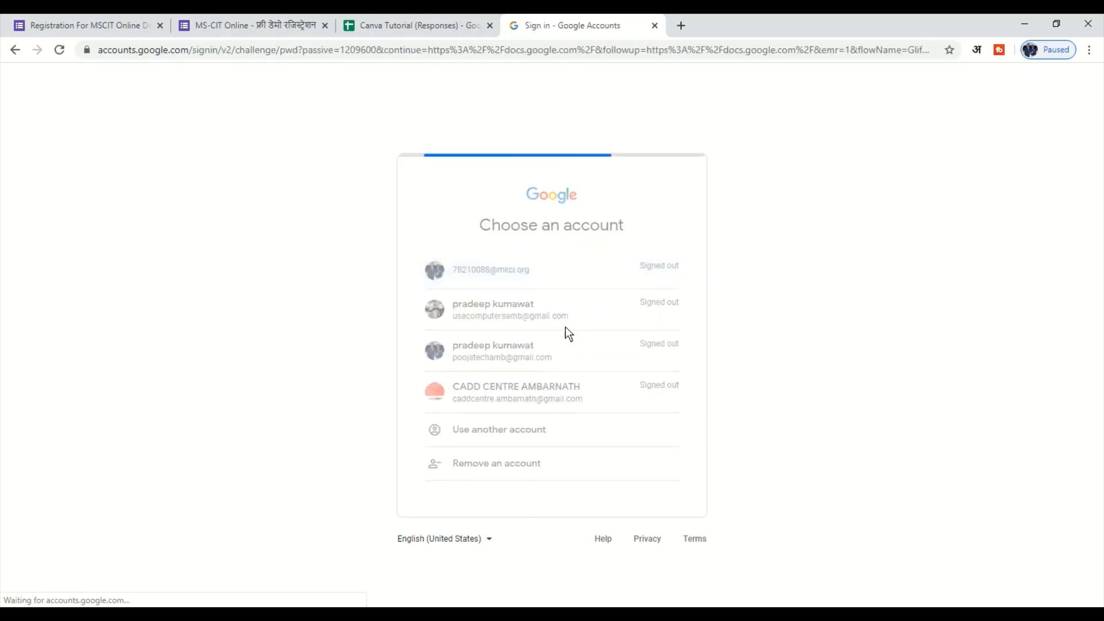
pyautogui.click(484, 322)
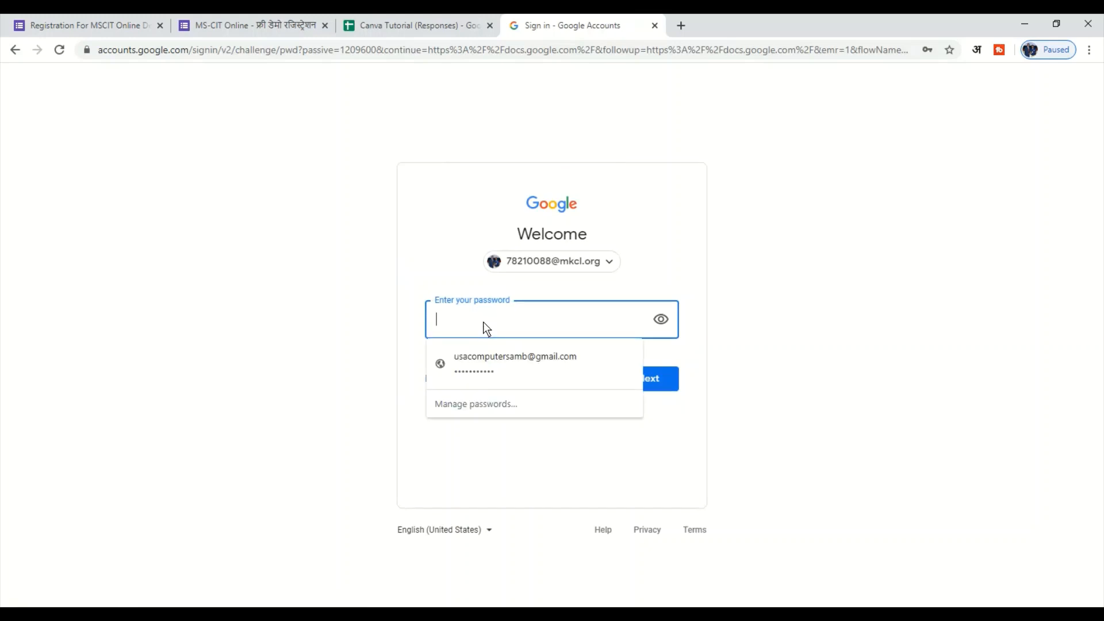
pyautogui.write('•••')
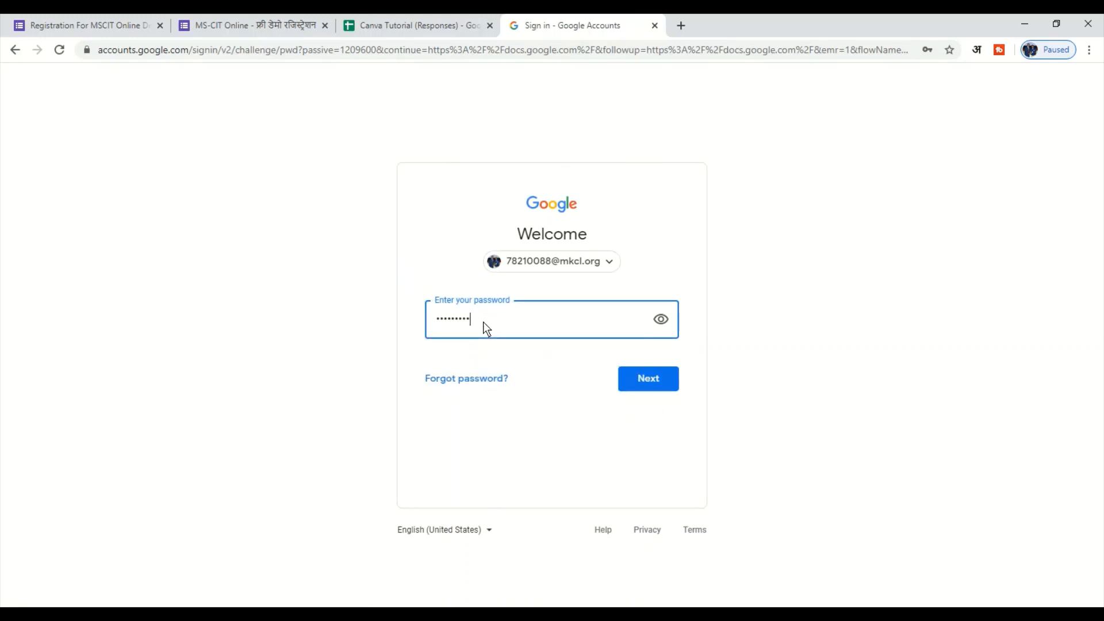
pyautogui.click(644, 376)
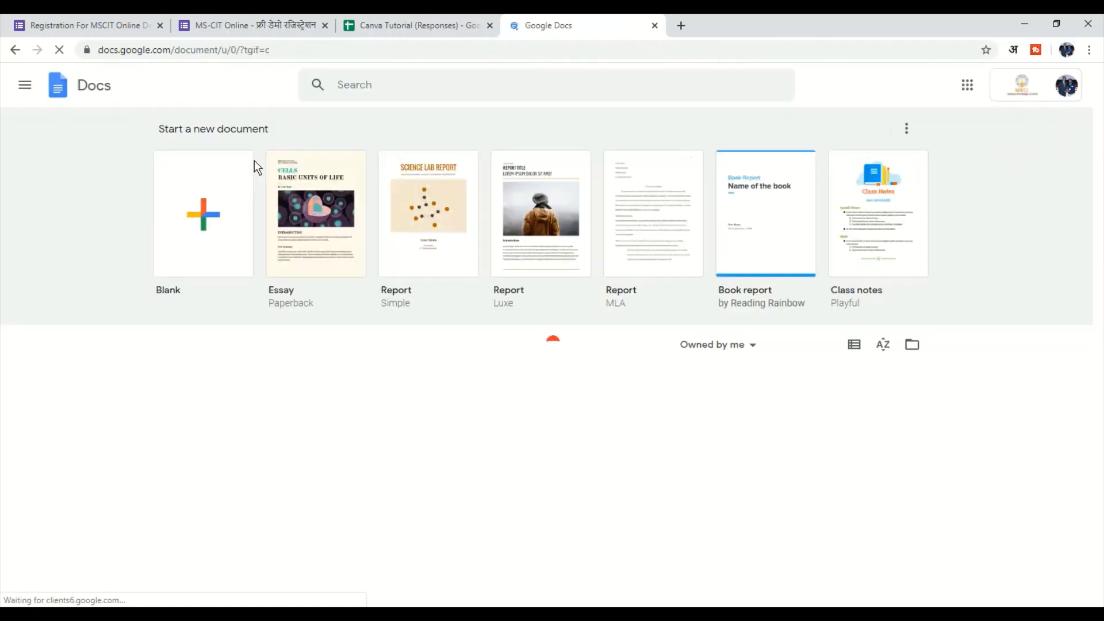
# Switch from the Docs home page to Forms and create a new blank form
pyautogui.scroll(-1, 291, 382)
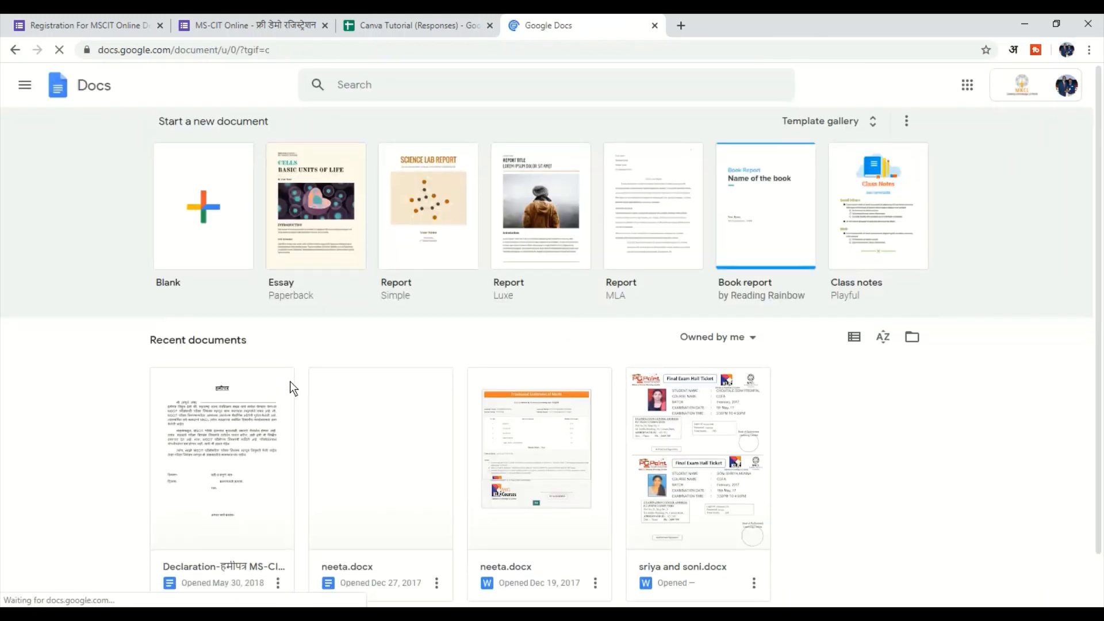
pyautogui.scroll(1, 522, 434)
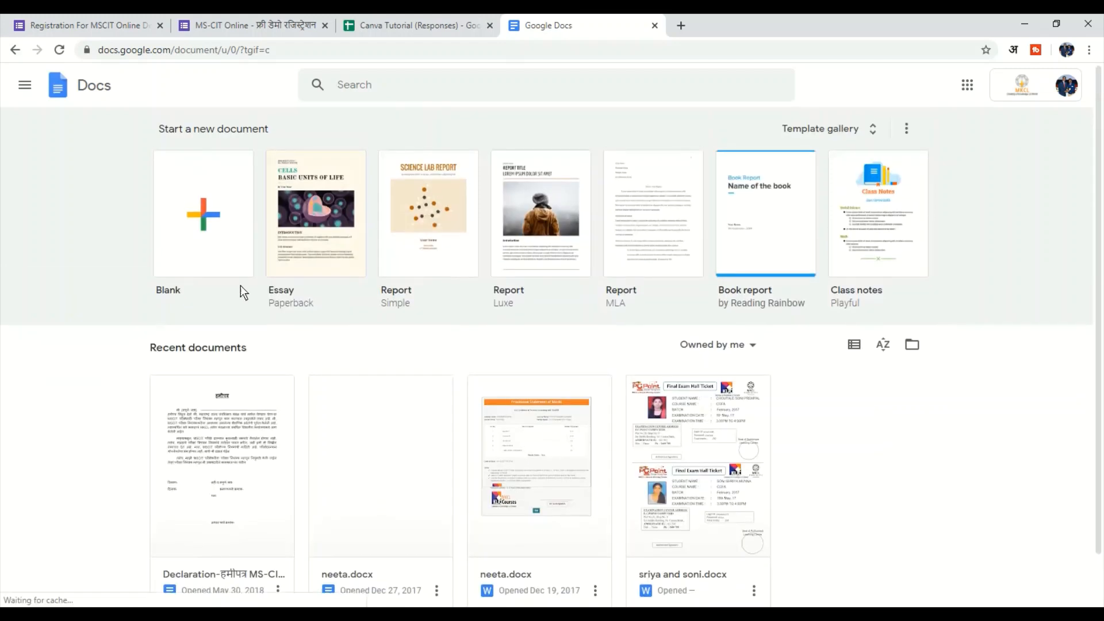
pyautogui.click(24, 86)
pyautogui.click(82, 221)
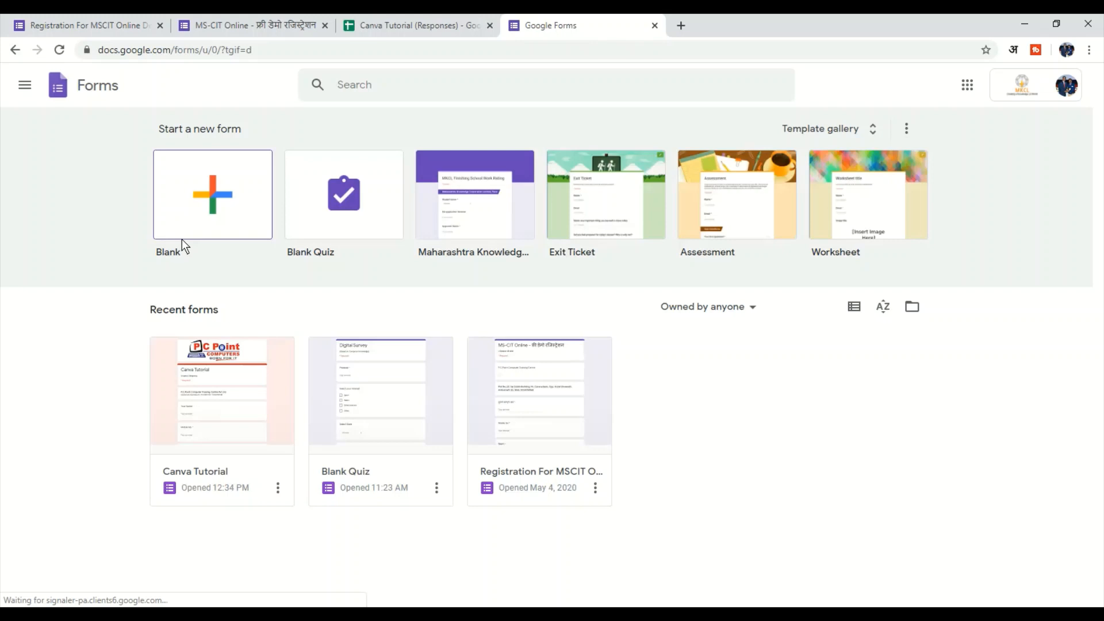
pyautogui.click(227, 190)
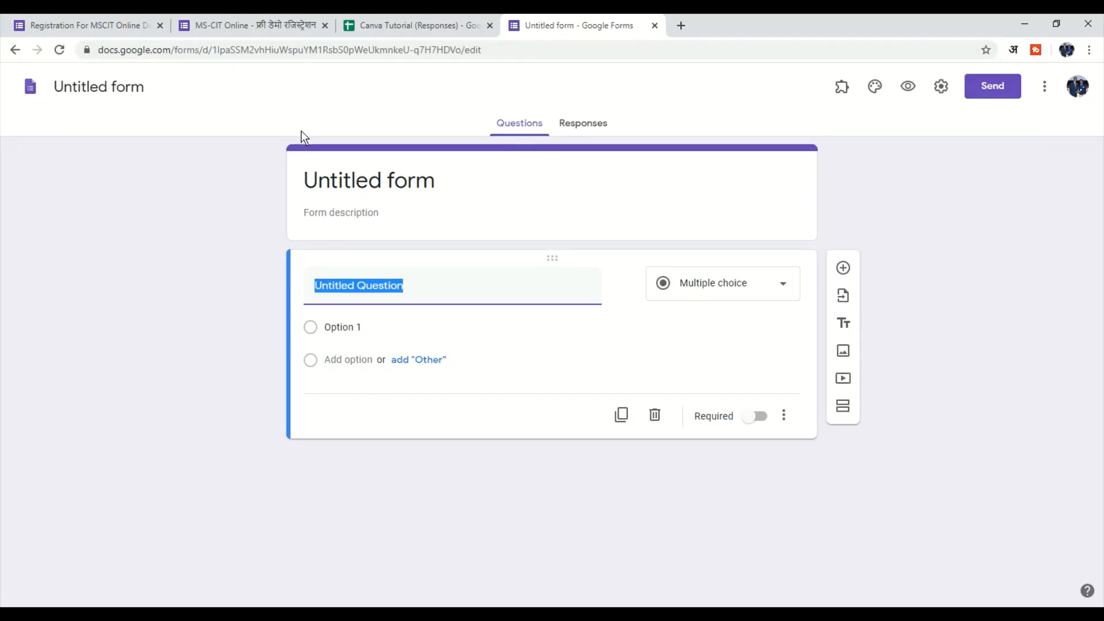
# Name the form file "Feedback Form" and apply the same name as the form's title
pyautogui.click(143, 86)
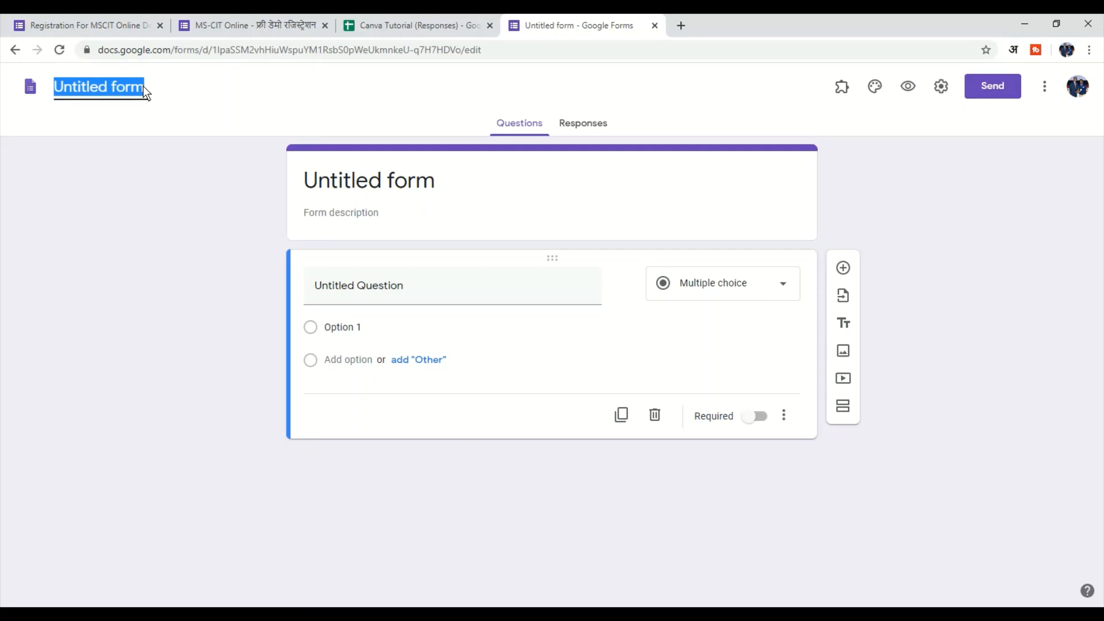
pyautogui.write('fEEE')
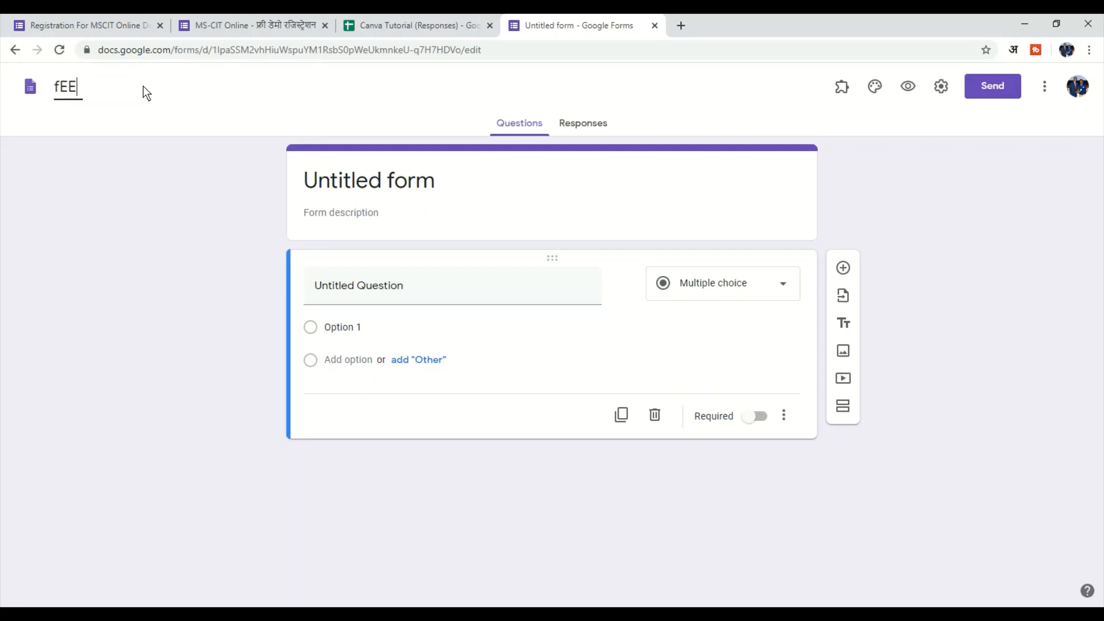
pyautogui.press('BackSpace')
pyautogui.press('BackSpace')
pyautogui.press('BackSpace')
pyautogui.press('BackSpace')
pyautogui.write('Fee')
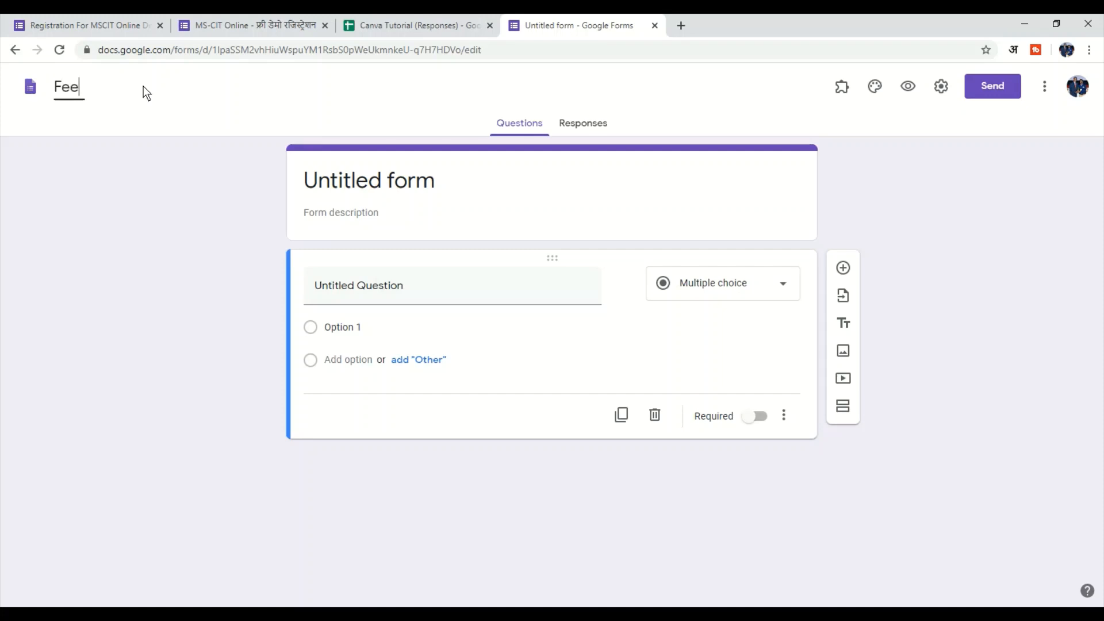
pyautogui.write('dback F')
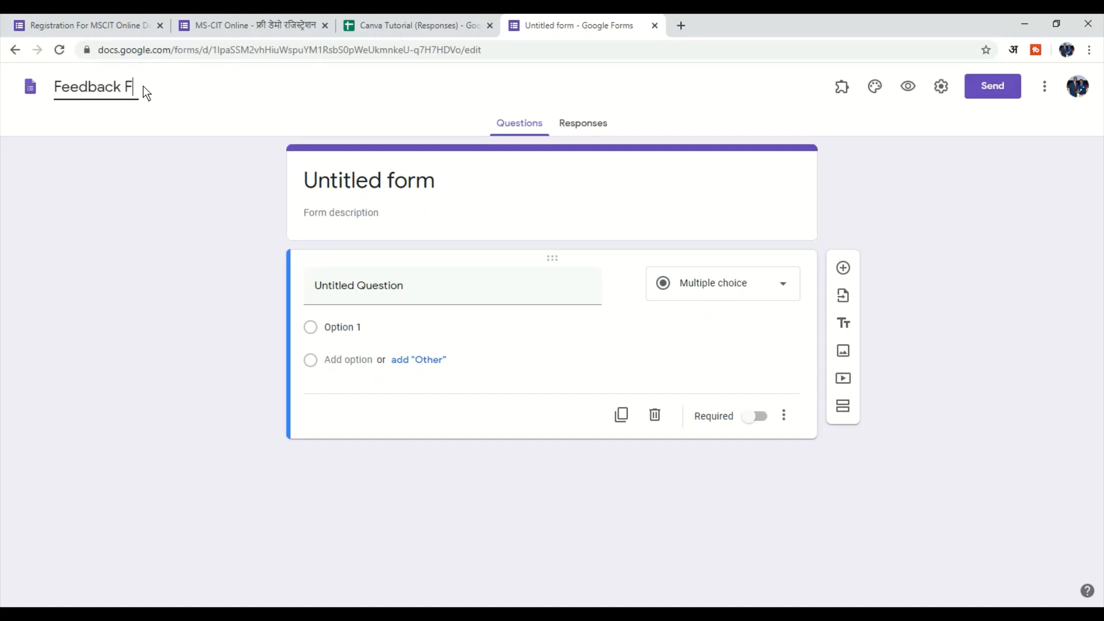
pyautogui.write('orm')
pyautogui.click(424, 181)
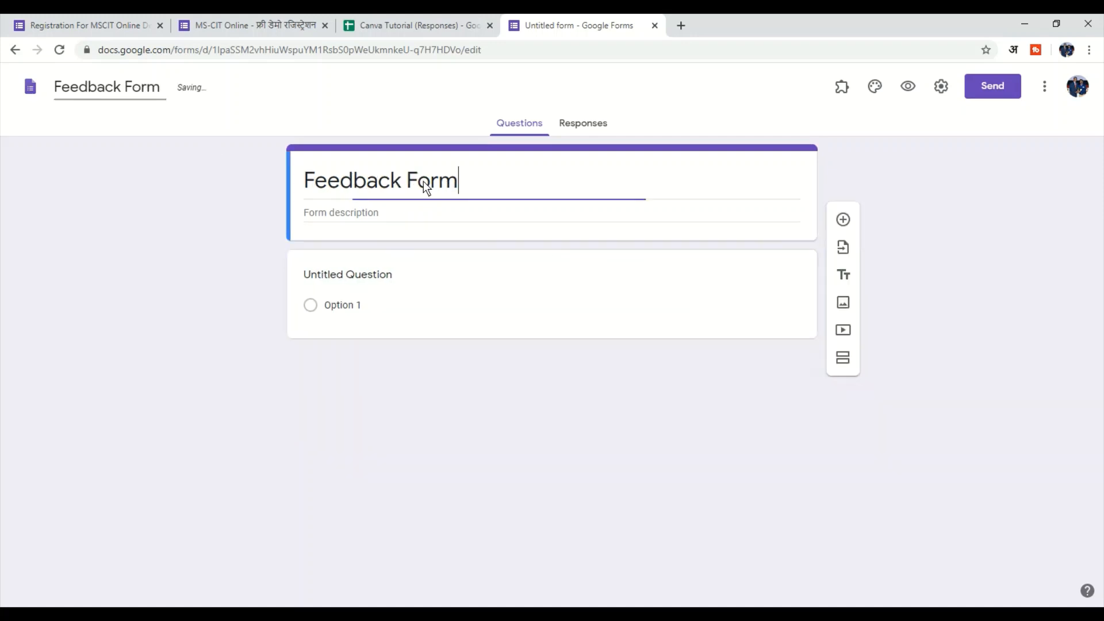
# Enter "College Students" as the form description
pyautogui.click(403, 214)
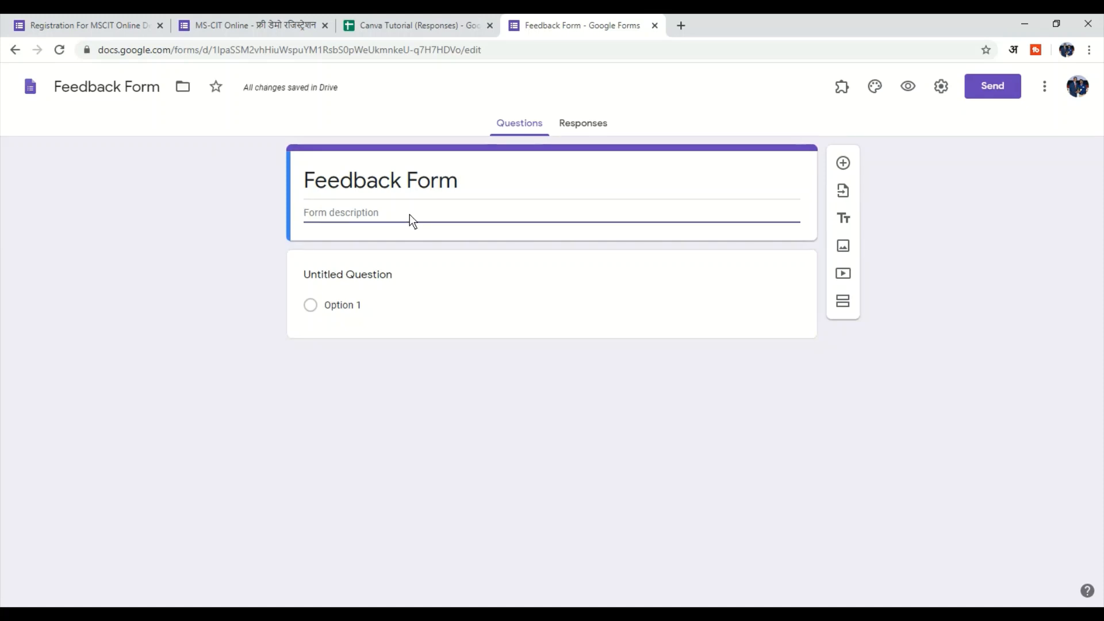
pyautogui.write('Coll')
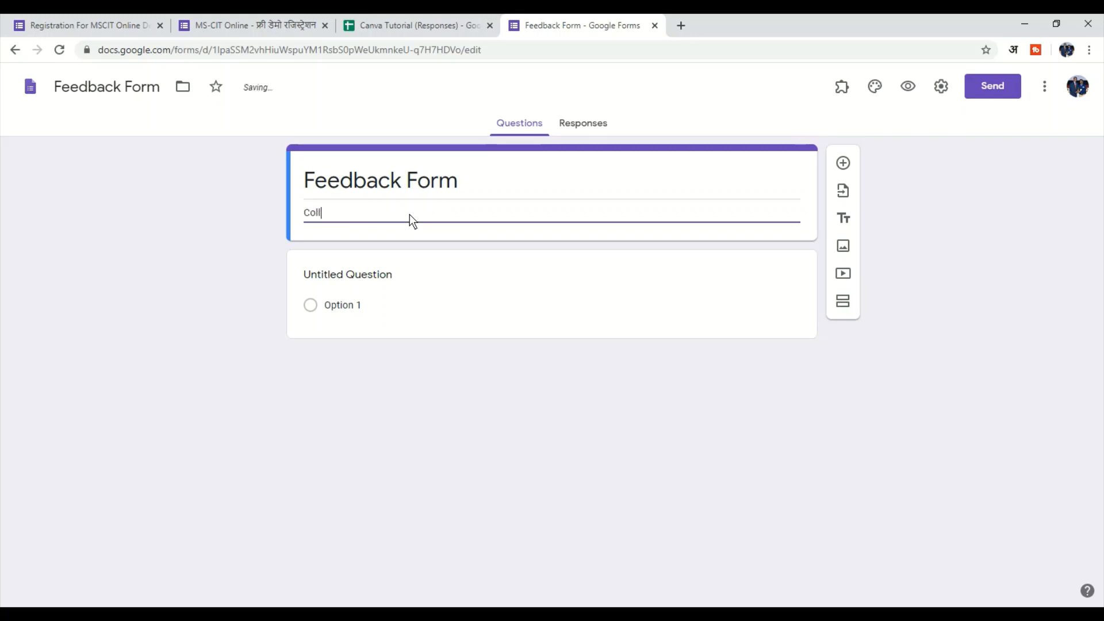
pyautogui.write('ege Students')
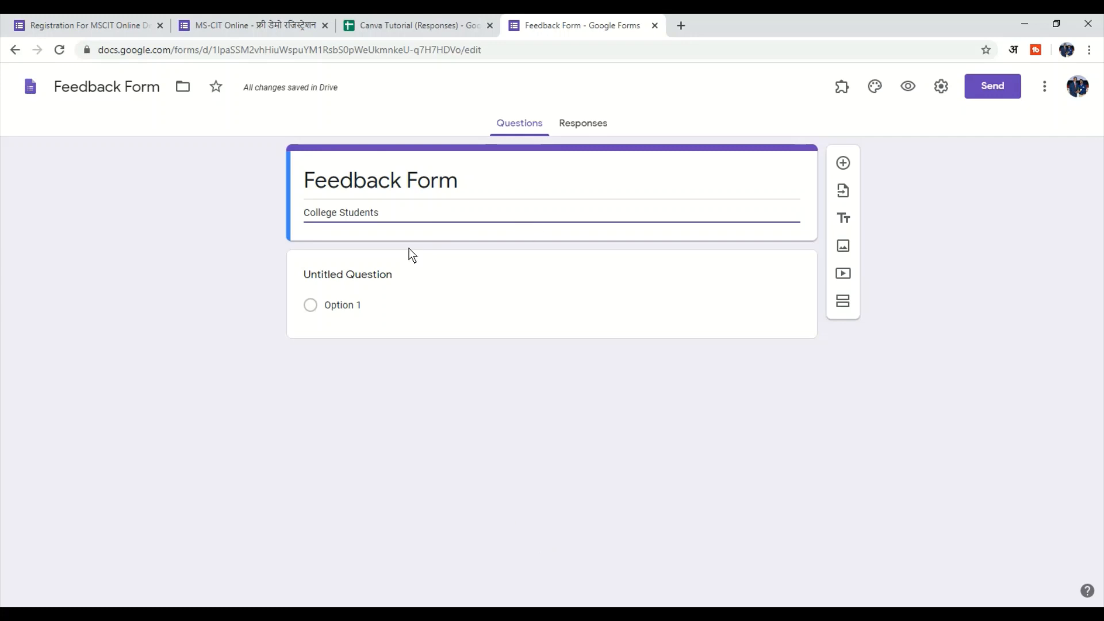
# Title the first question "Name", keep it as a short answer, and make it required
pyautogui.click(383, 275)
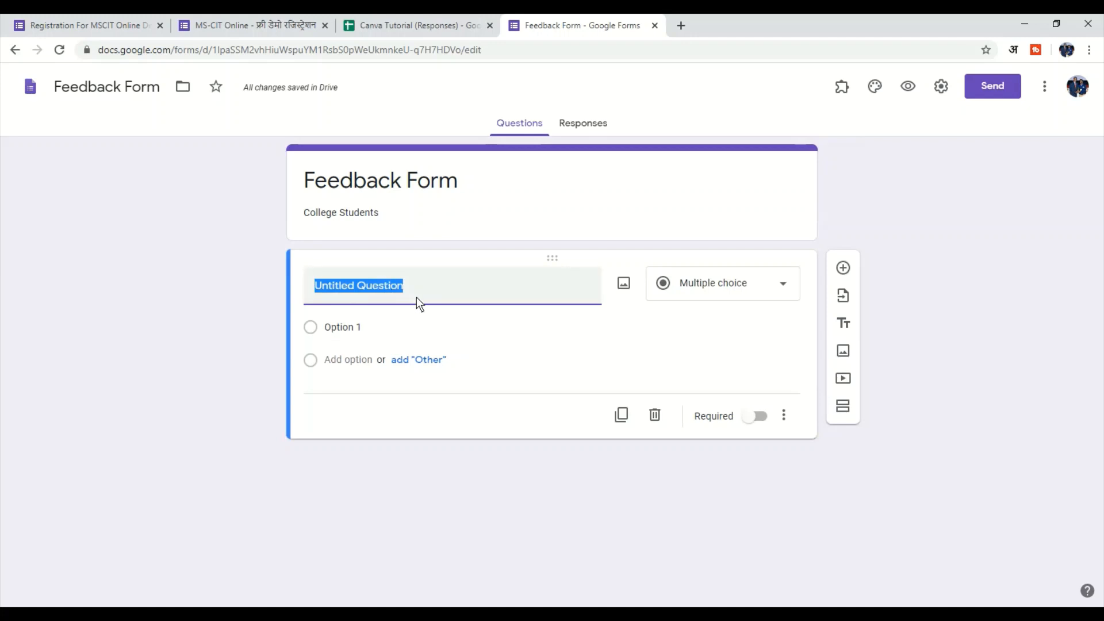
pyautogui.write('N')
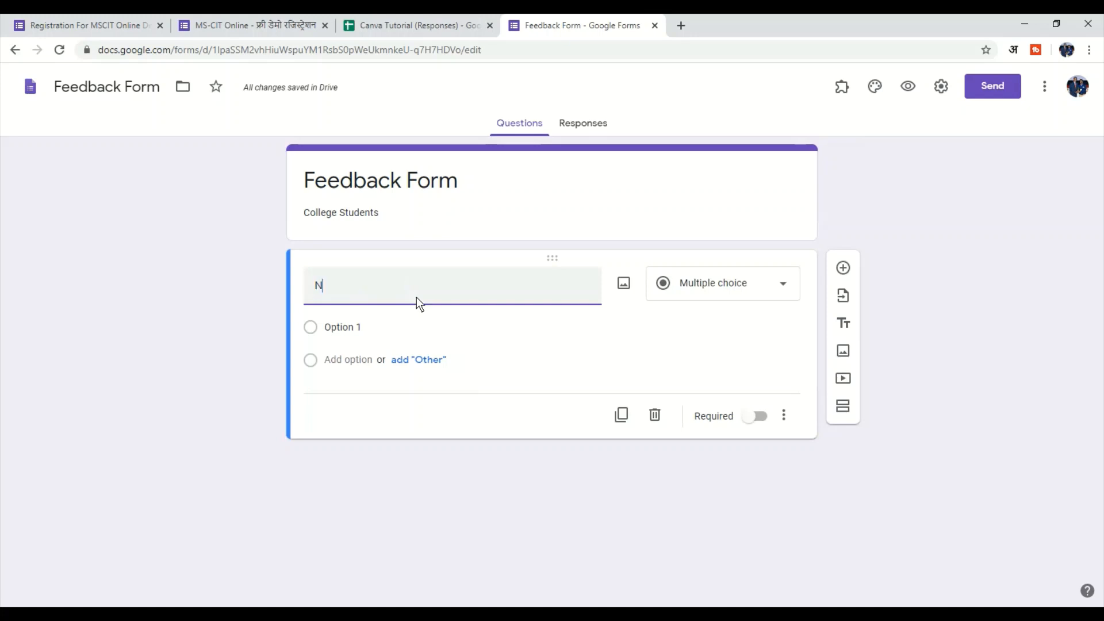
pyautogui.write('ame')
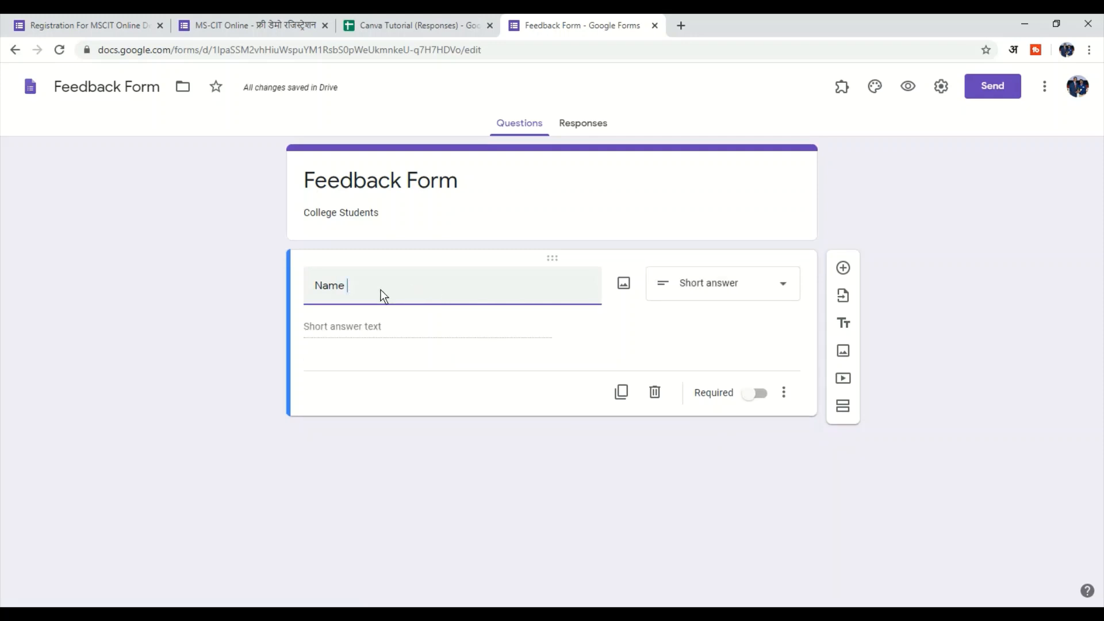
pyautogui.click(782, 291)
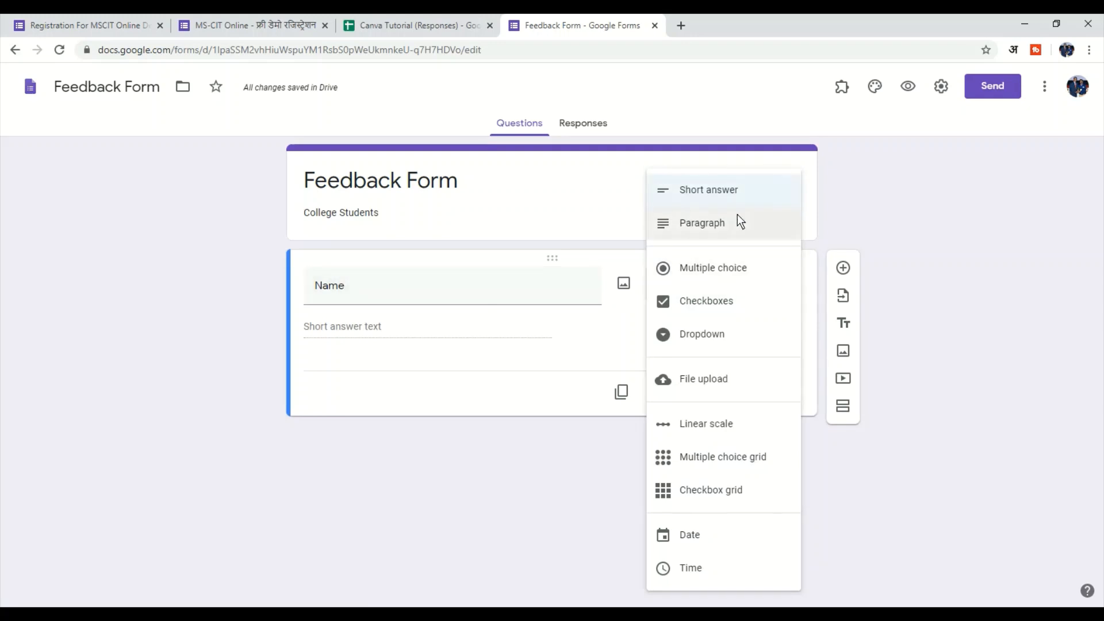
pyautogui.click(381, 299)
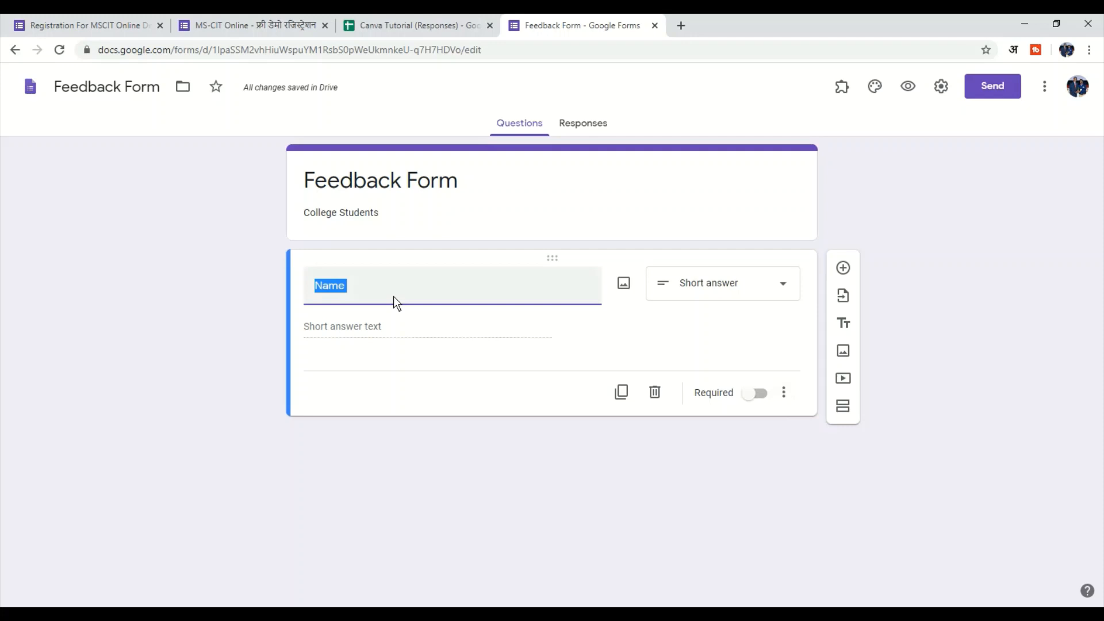
pyautogui.click(760, 394)
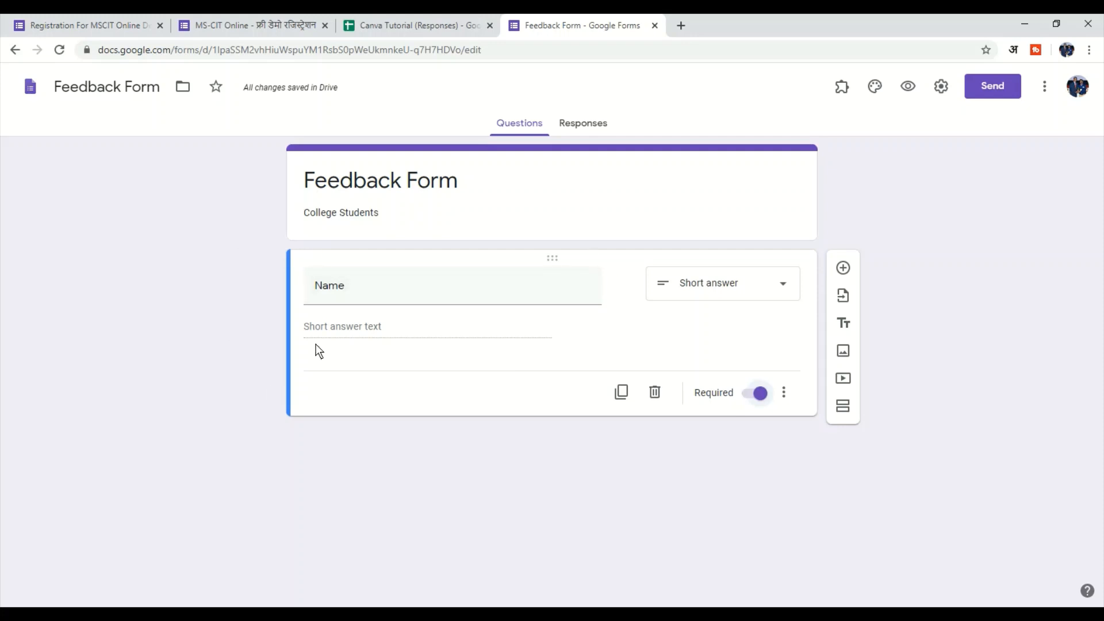
# Add a date question titled "Date of Birth" below the Name question and make it required
pyautogui.click(843, 267)
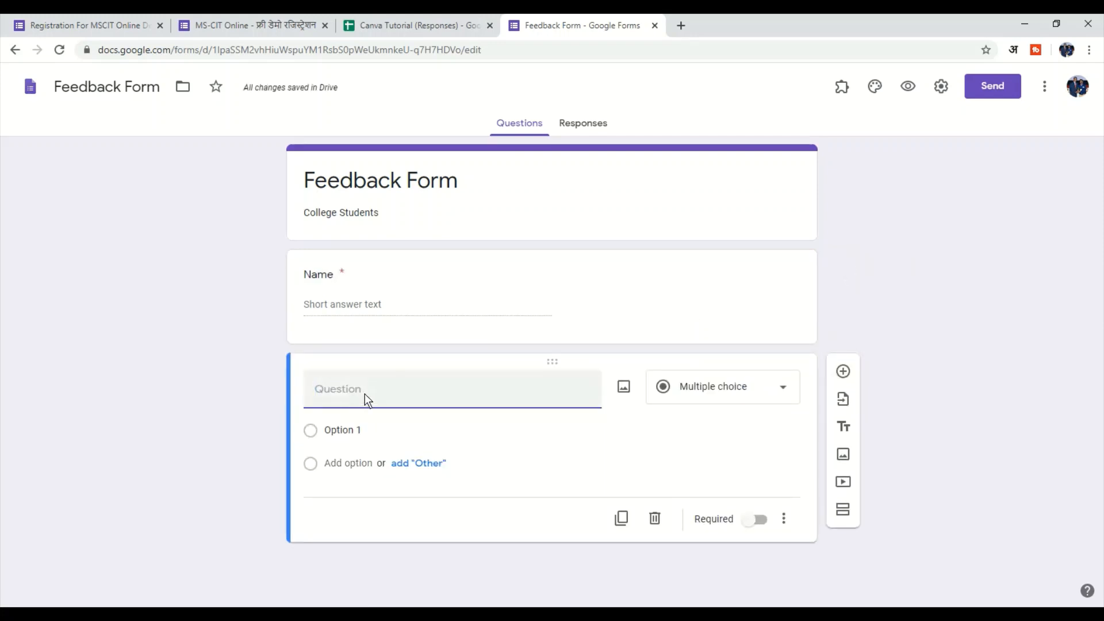
pyautogui.write('Do')
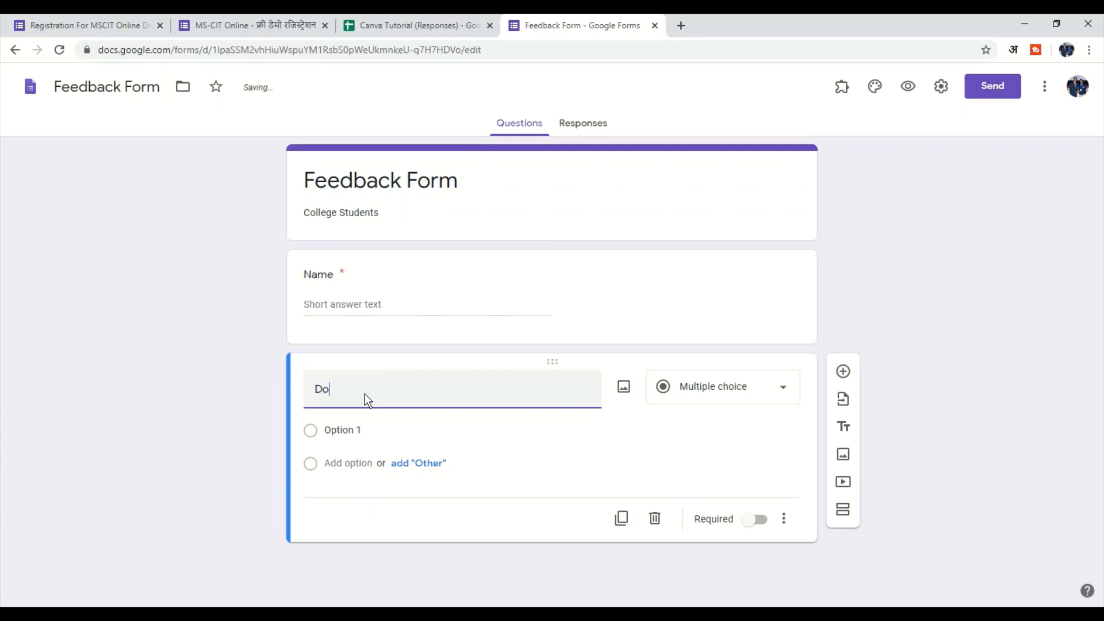
pyautogui.press('BackSpace')
pyautogui.write('ate of')
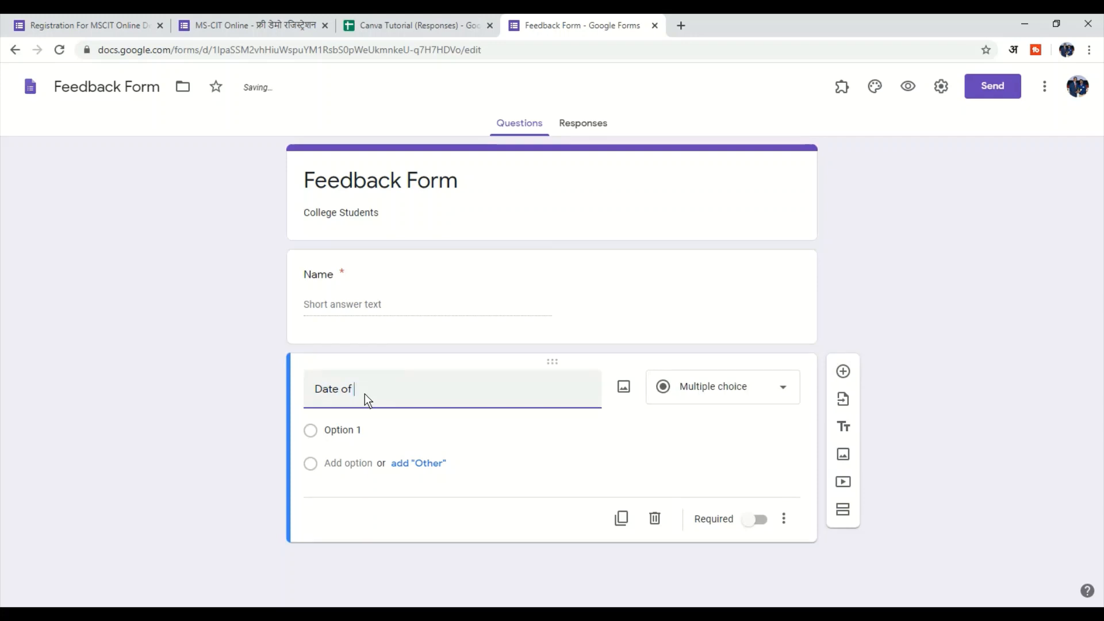
pyautogui.write(' Birth')
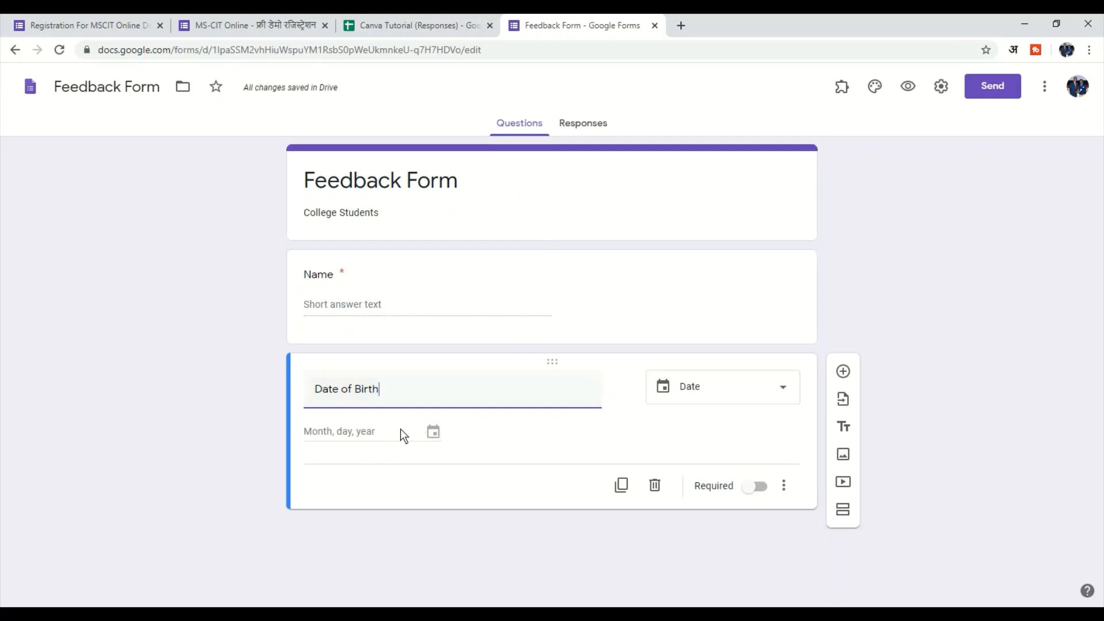
pyautogui.click(765, 489)
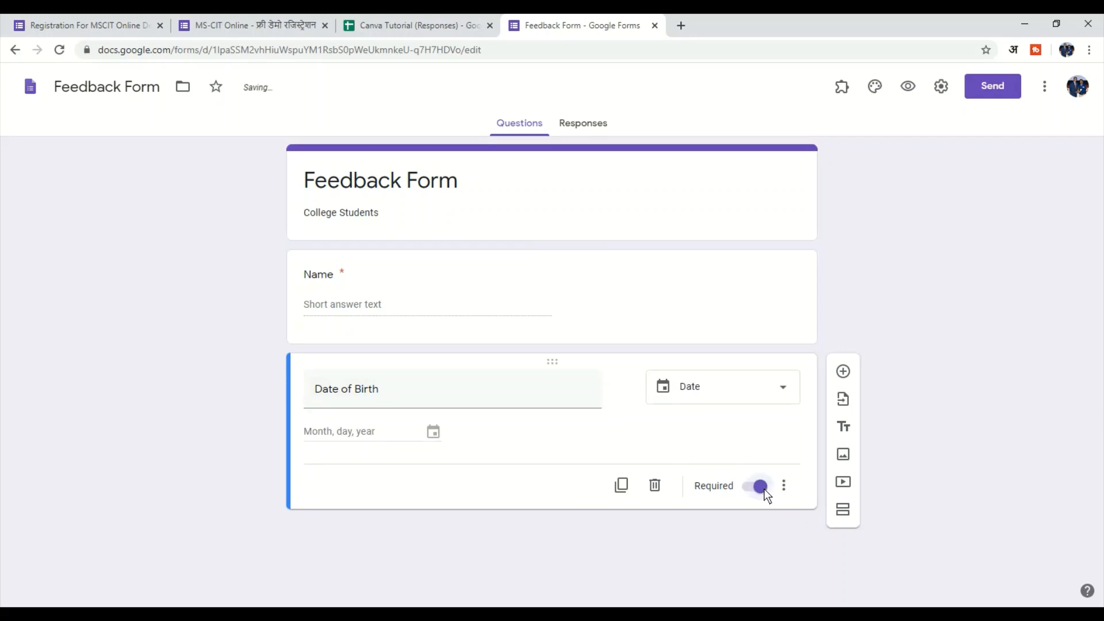
# Add a short-answer question titled "Mobile No" below Date of Birth and check its available question types
pyautogui.click(843, 371)
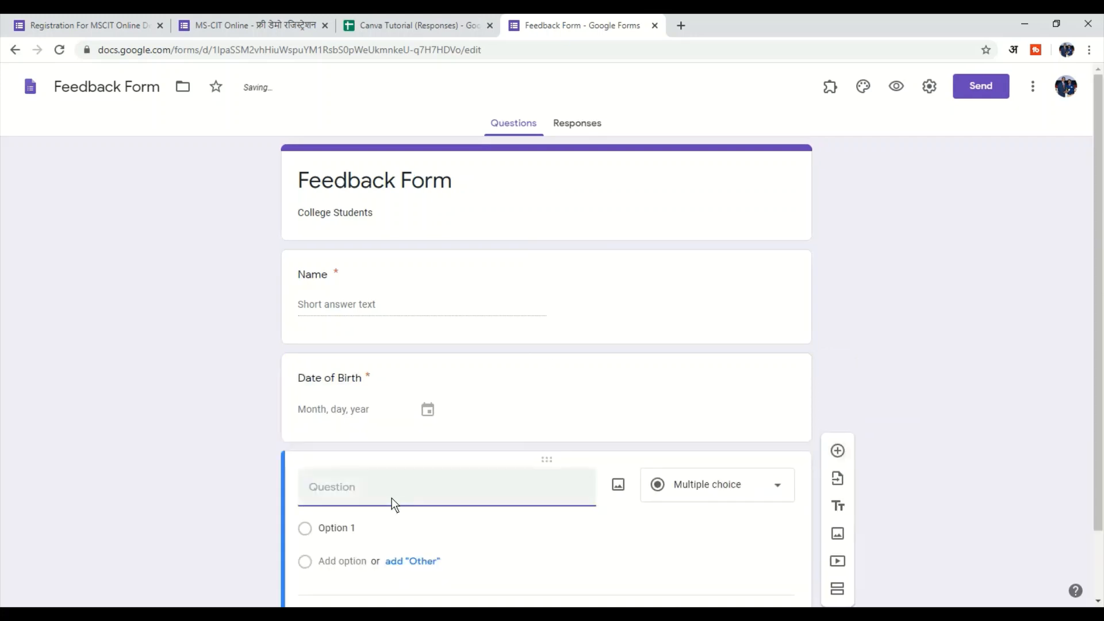
pyautogui.write('Mo')
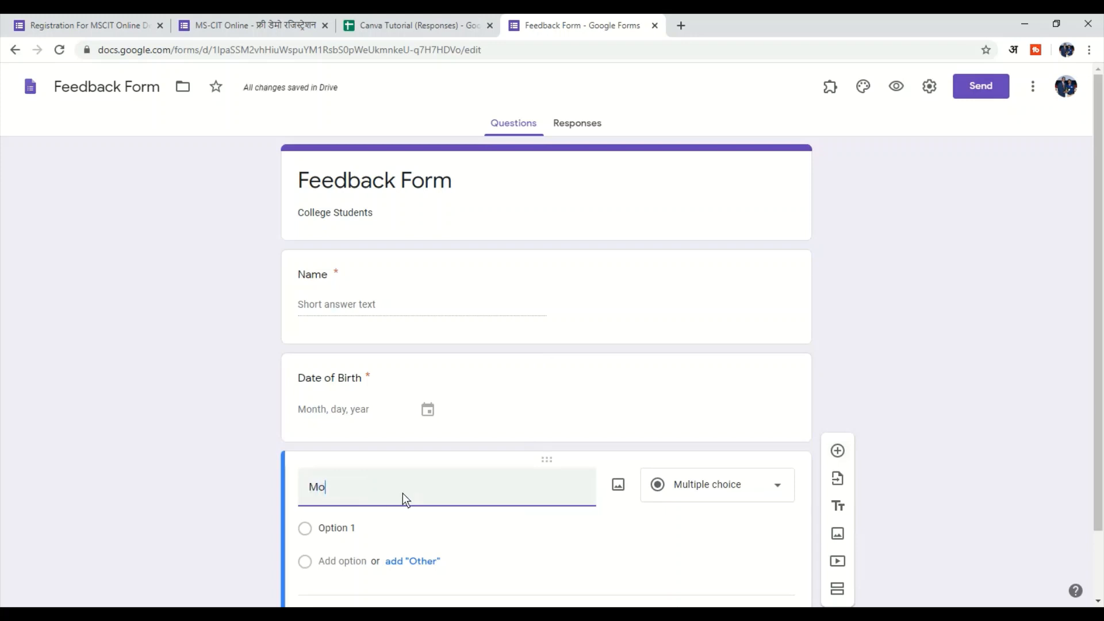
pyautogui.write('bile No')
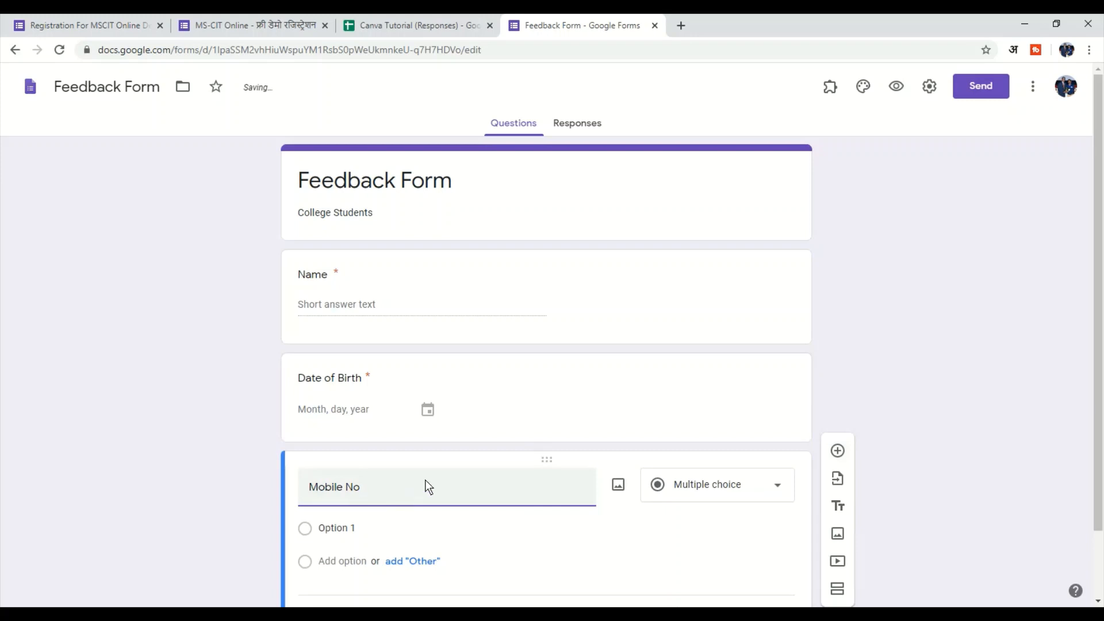
pyautogui.scroll(-1, 555, 472)
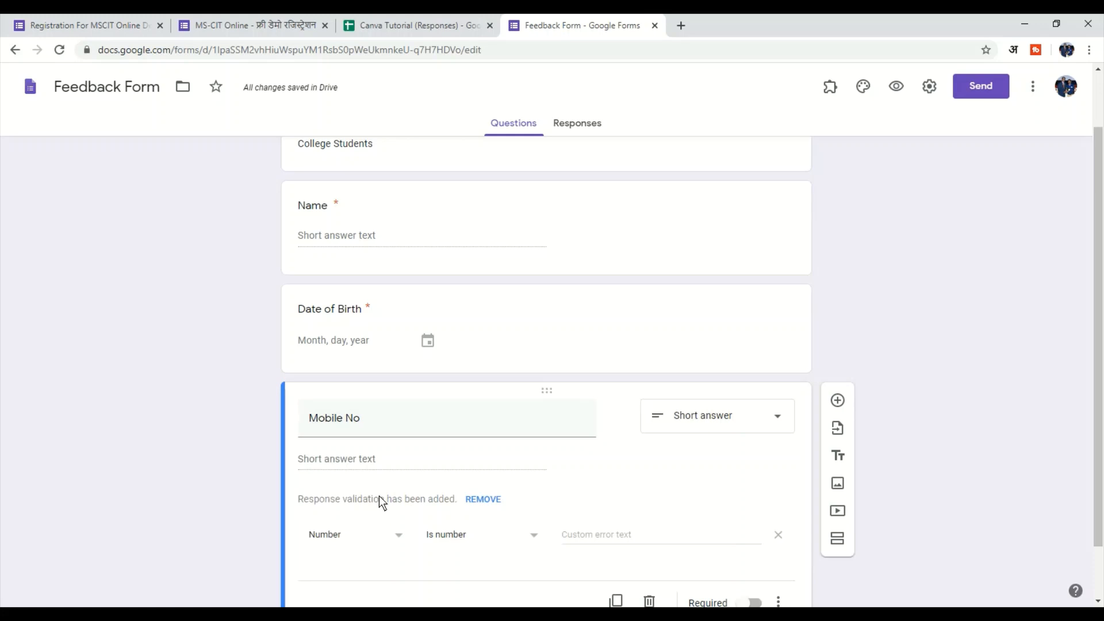
pyautogui.scroll(-1, 379, 496)
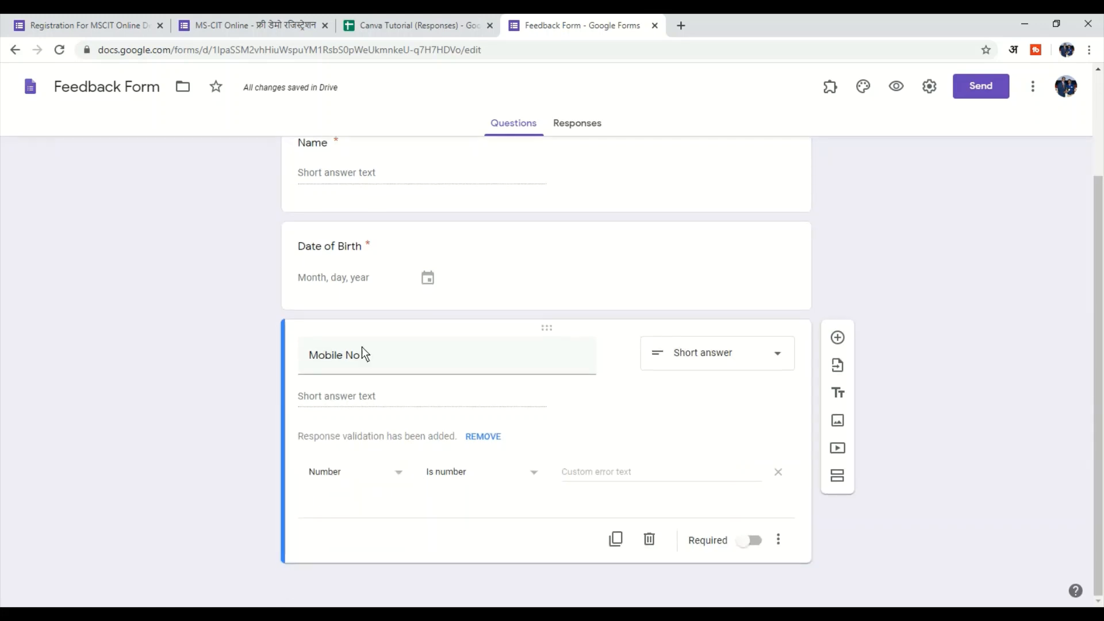
pyautogui.scroll(1, 424, 338)
pyautogui.scroll(2, 423, 339)
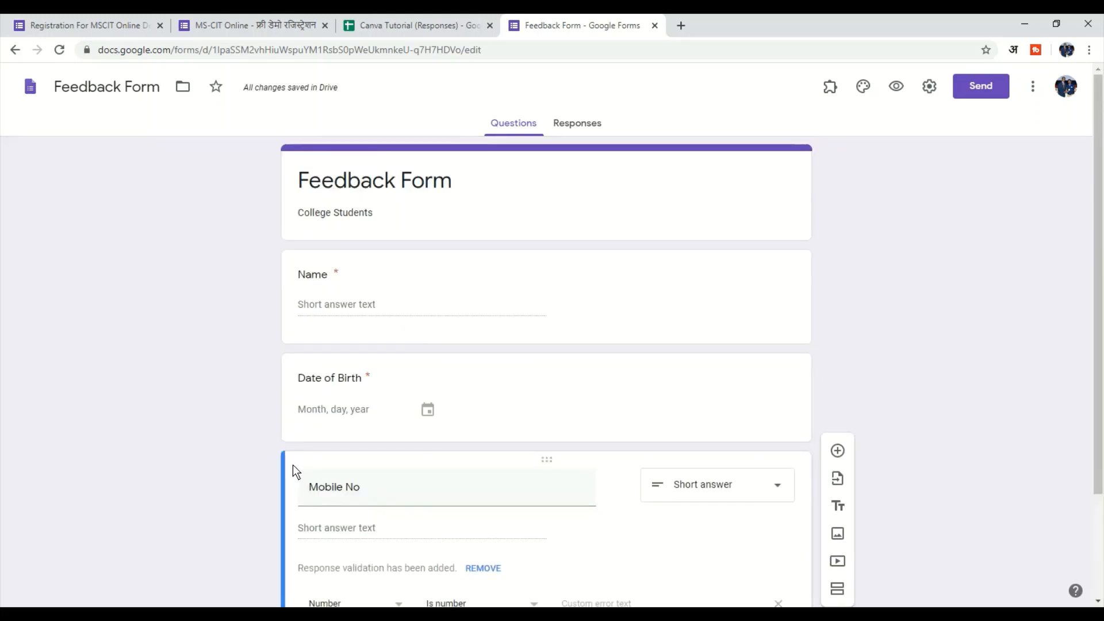
pyautogui.scroll(-3, 344, 541)
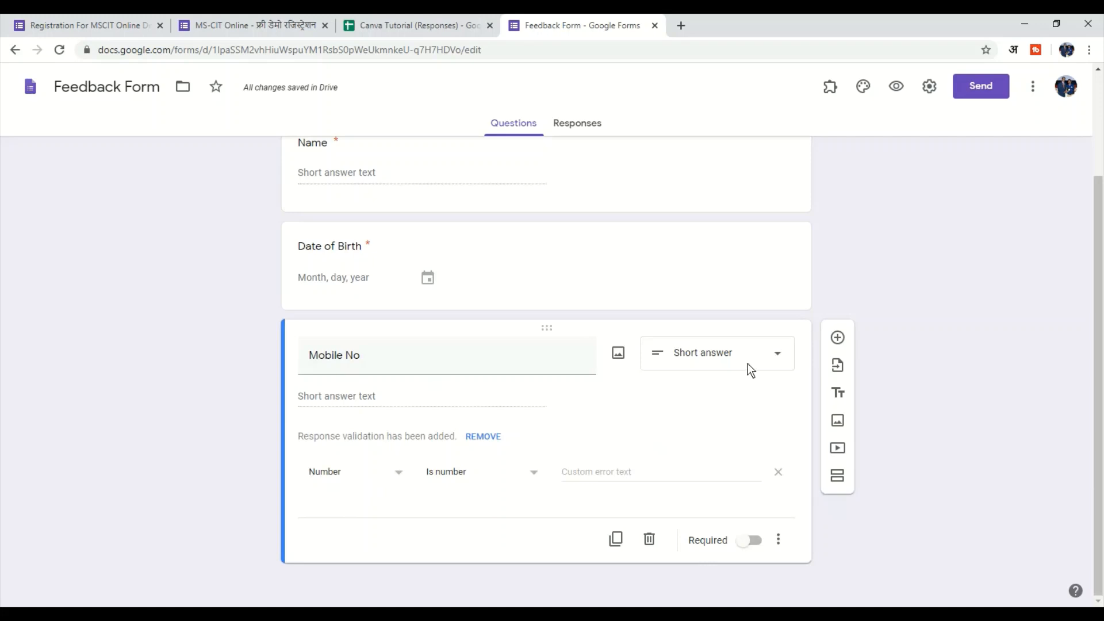
pyautogui.click(778, 353)
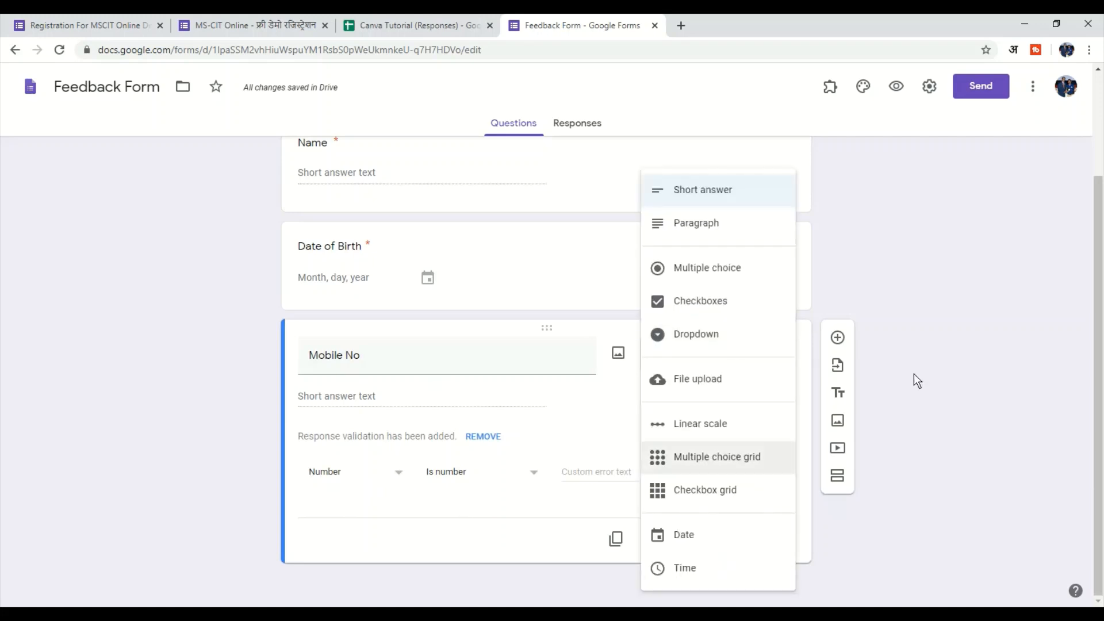
# Add a multiple-choice question titled "Gender" below the Mobile No question
pyautogui.click(838, 338)
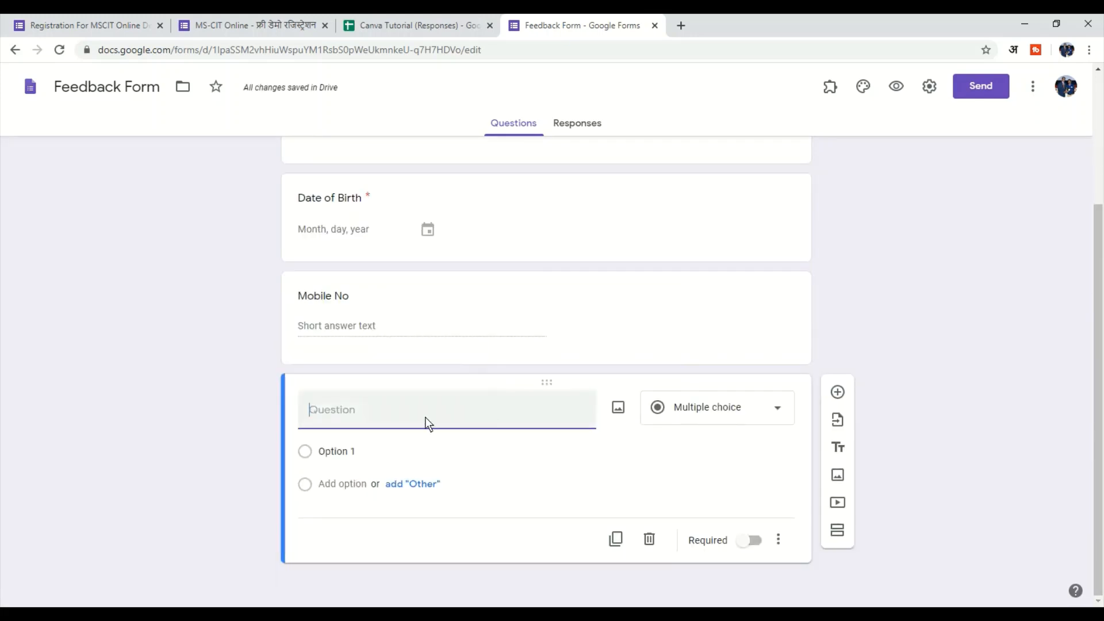
pyautogui.write('Fe')
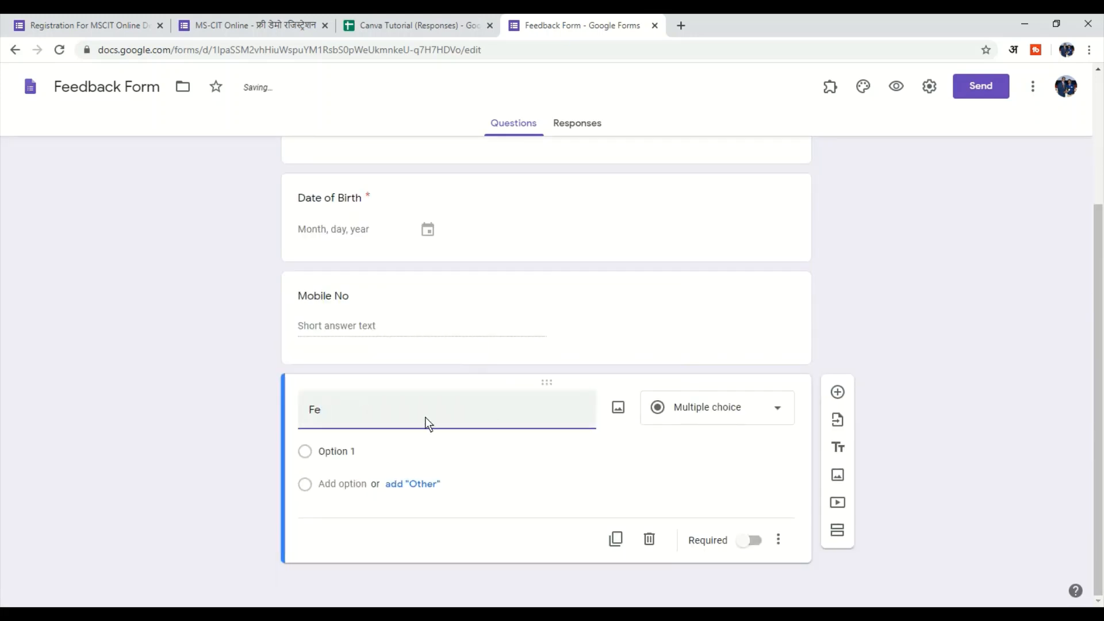
pyautogui.press('BackSpace')
pyautogui.press('BackSpace')
pyautogui.write('Gender')
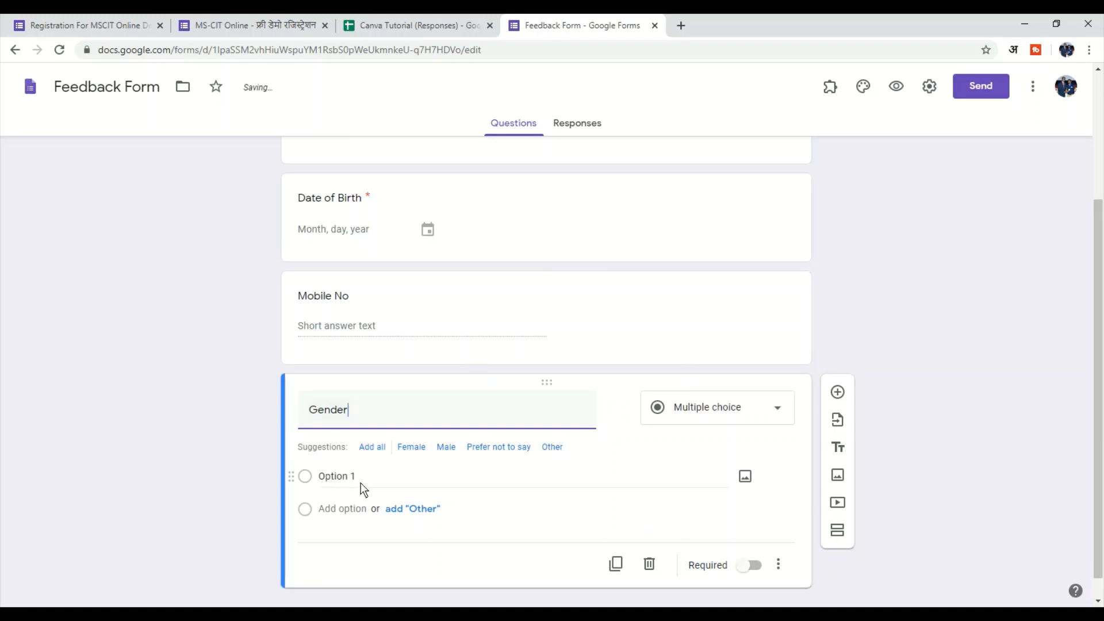
# Give the Gender question the two options "Male" and "Female"
pyautogui.click(362, 478)
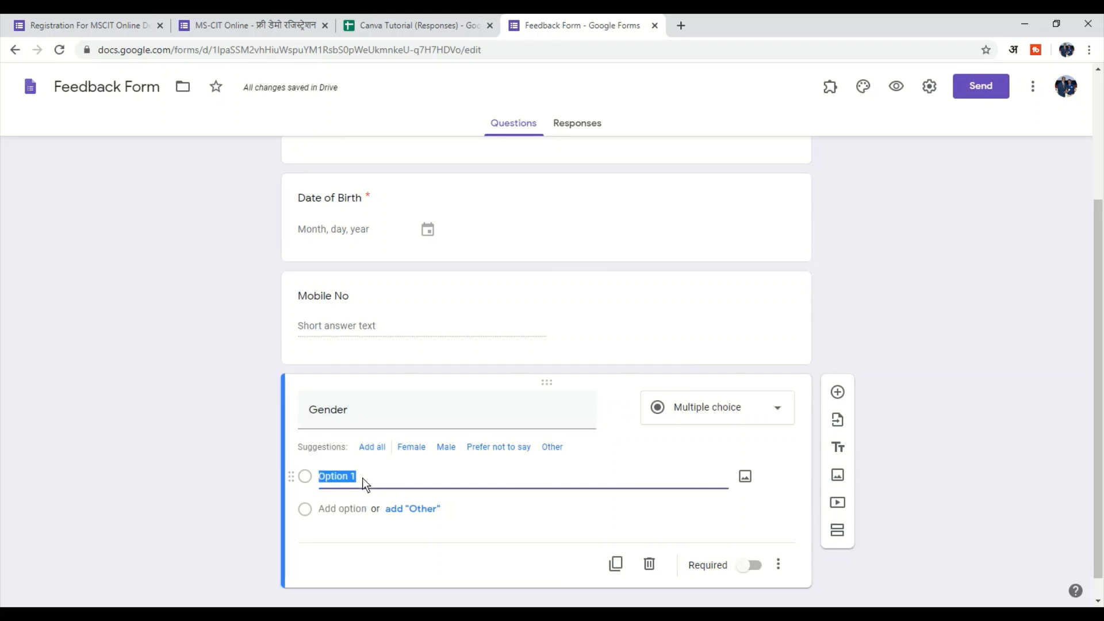
pyautogui.write('Male')
pyautogui.press('Tab')
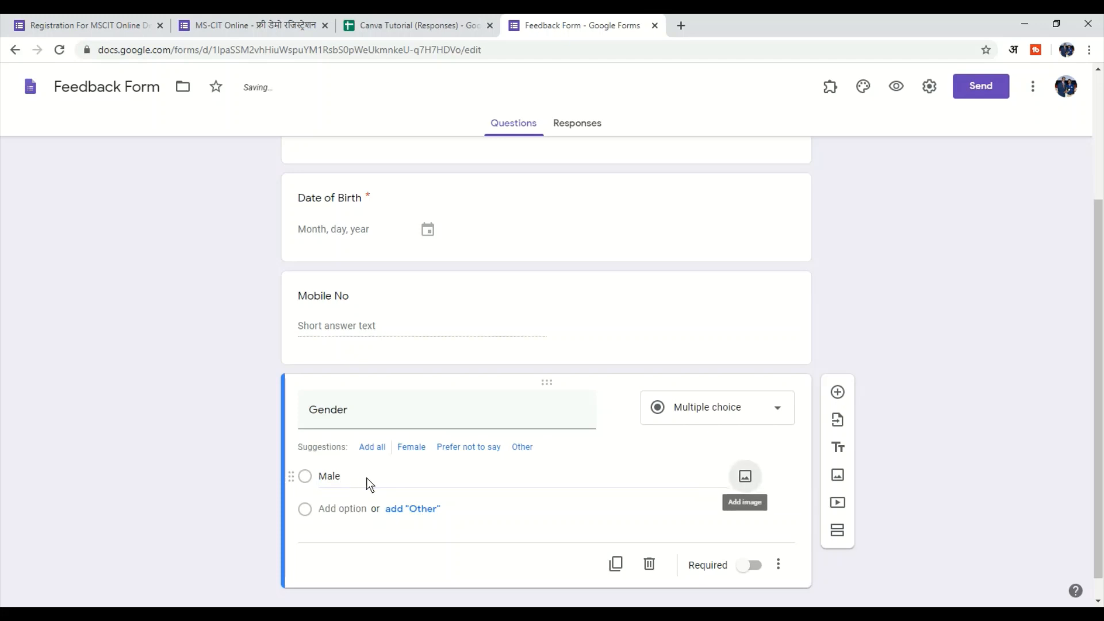
pyautogui.click(367, 510)
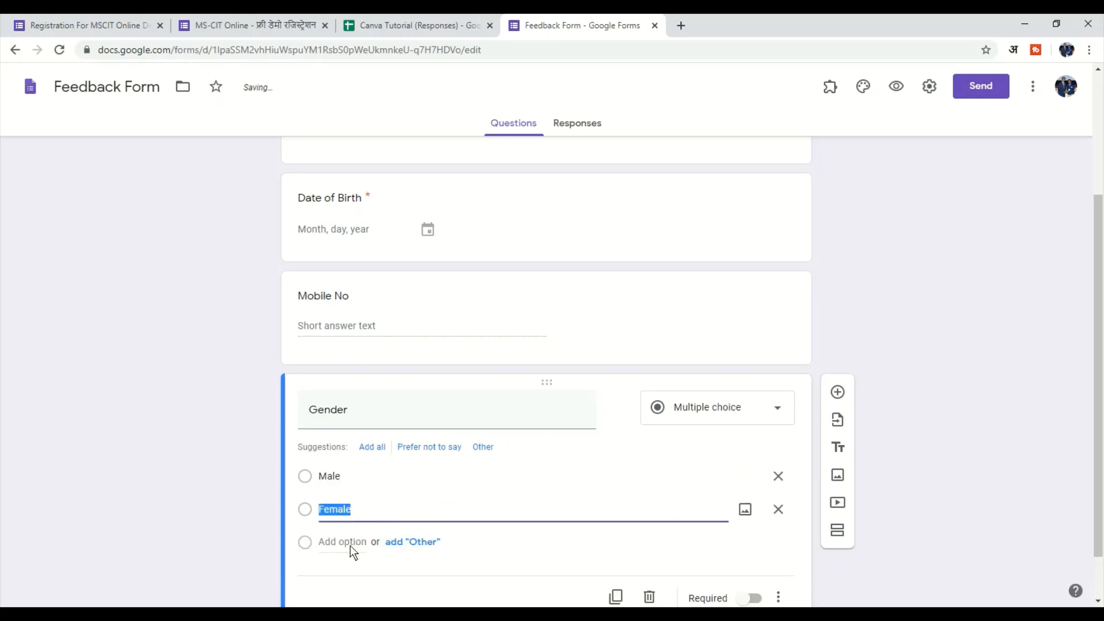
# Add another question titled "State" below the Gender question
pyautogui.scroll(-1, 578, 491)
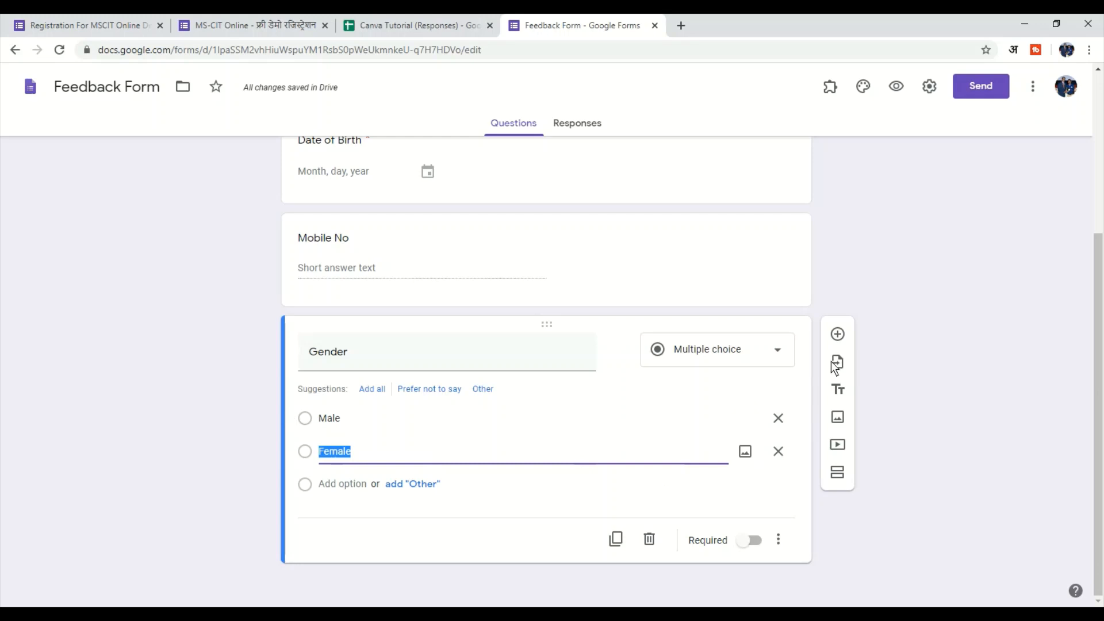
pyautogui.click(838, 336)
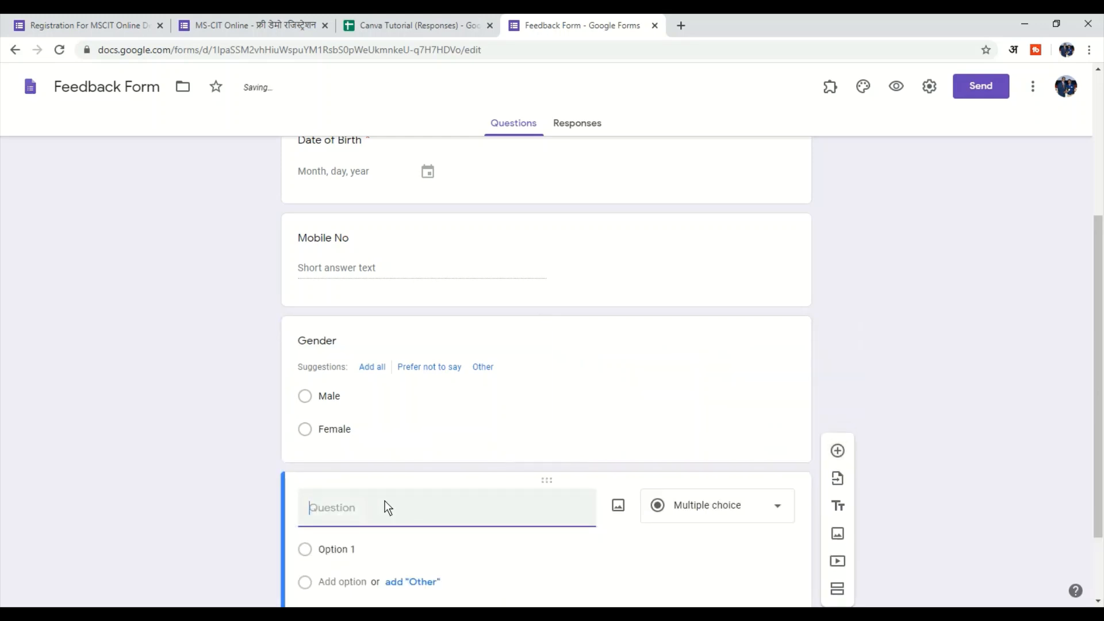
pyautogui.write('M')
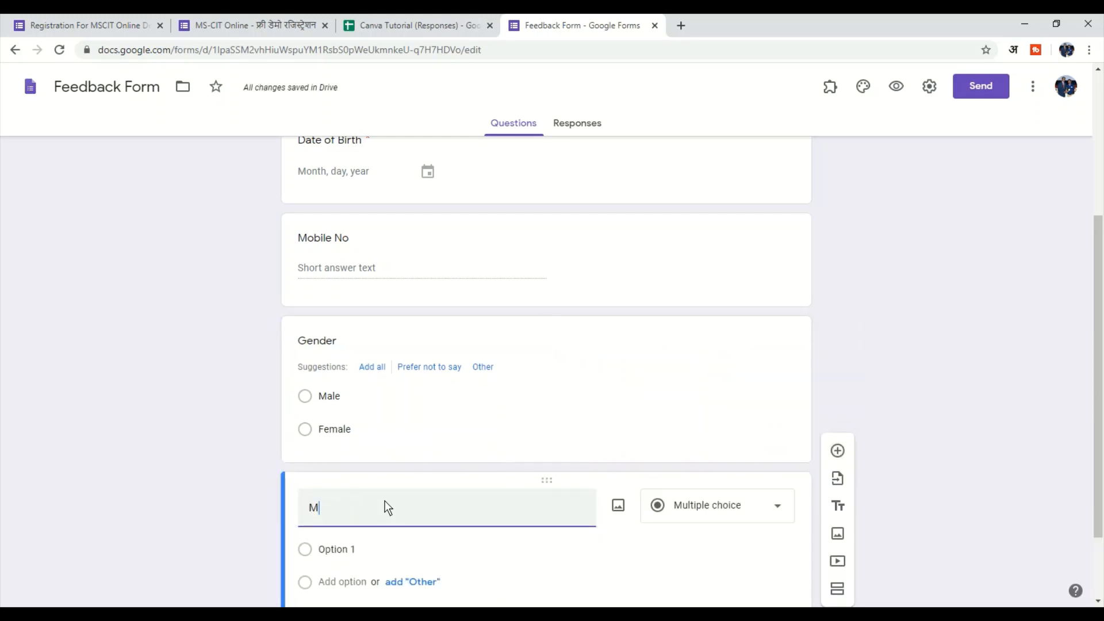
pyautogui.write('sahara')
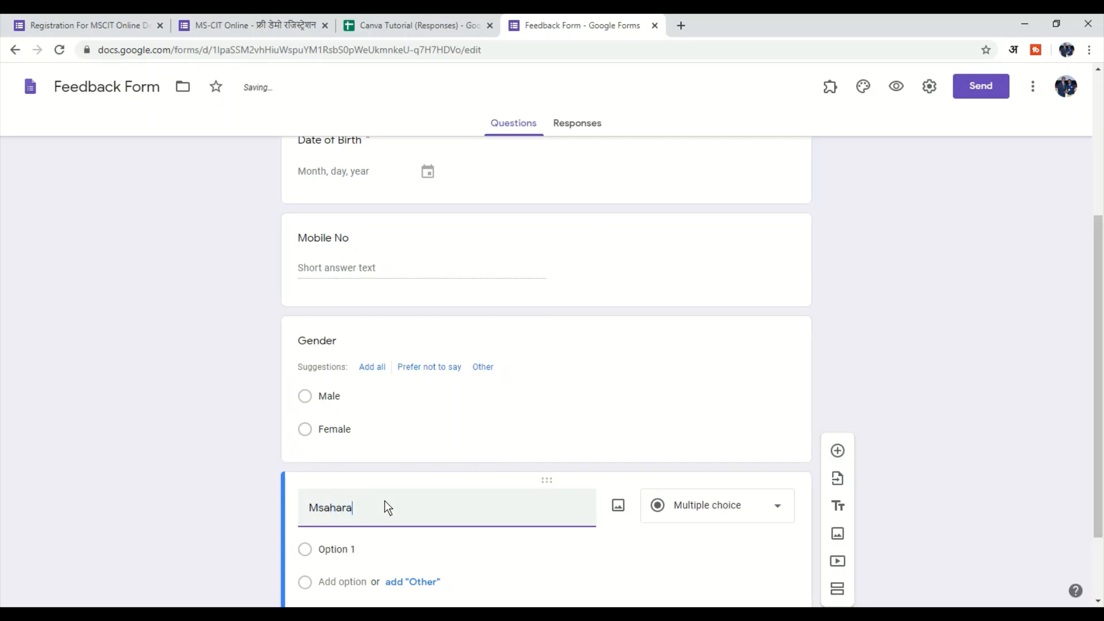
pyautogui.press('BackSpace')
pyautogui.press('BackSpace')
pyautogui.press('BackSpace')
pyautogui.press('BackSpace')
pyautogui.press('BackSpace')
pyautogui.press('BackSpace')
pyautogui.press('BackSpace')
pyautogui.write('State')
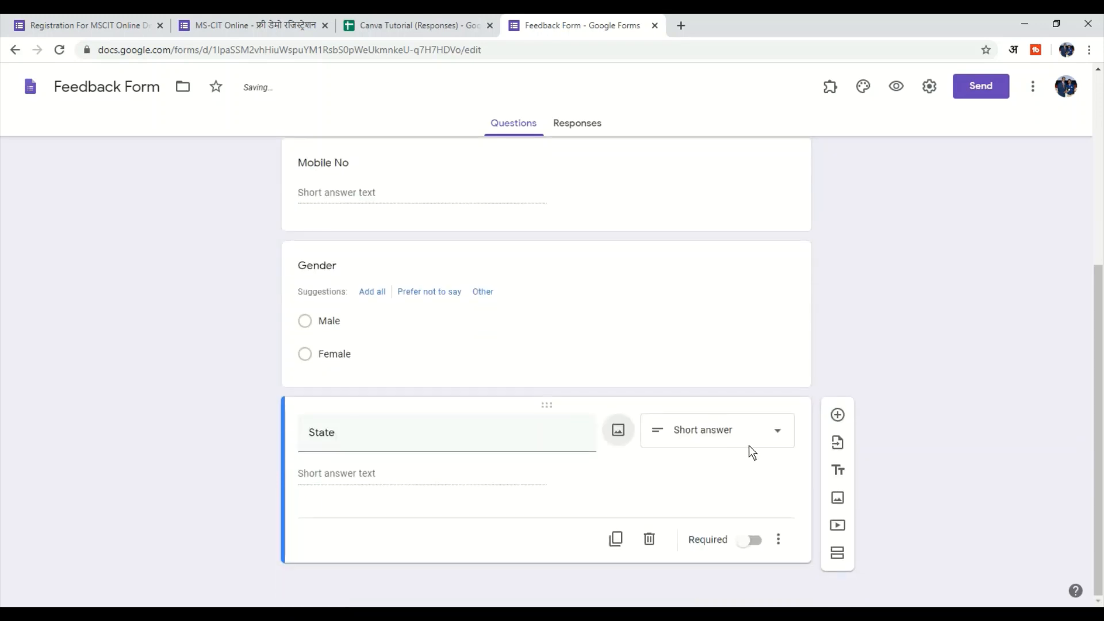
# Change the State question to a dropdown with the options "Maharashtra" and "Goa"
pyautogui.click(775, 433)
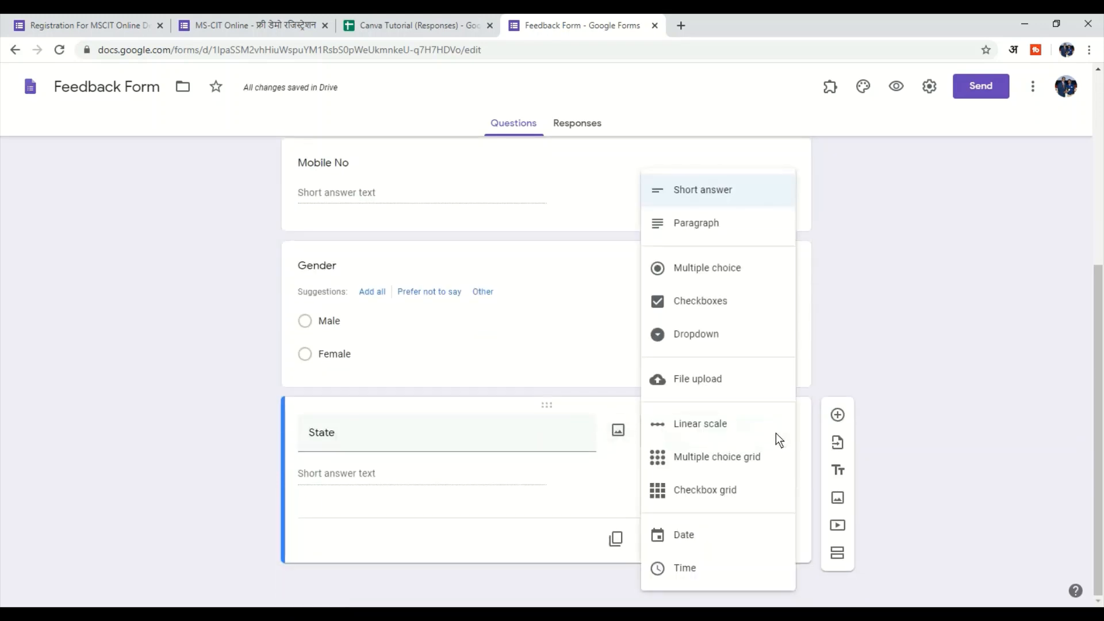
pyautogui.click(740, 347)
pyautogui.click(363, 467)
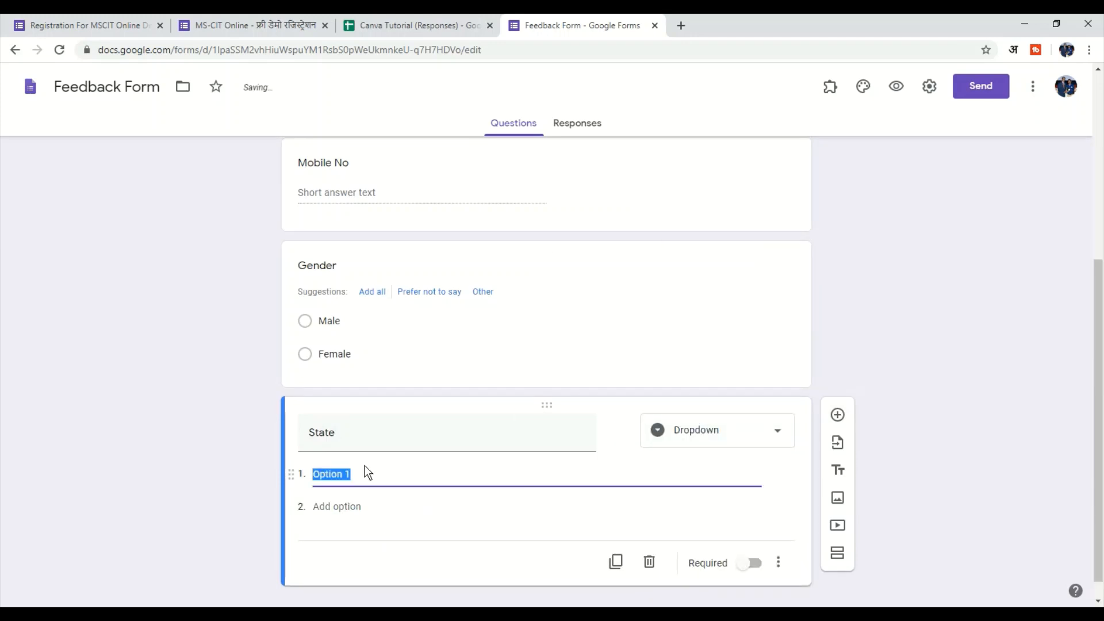
pyautogui.write('Maharashtrs')
pyautogui.press('BackSpace')
pyautogui.write('a')
pyautogui.click(340, 514)
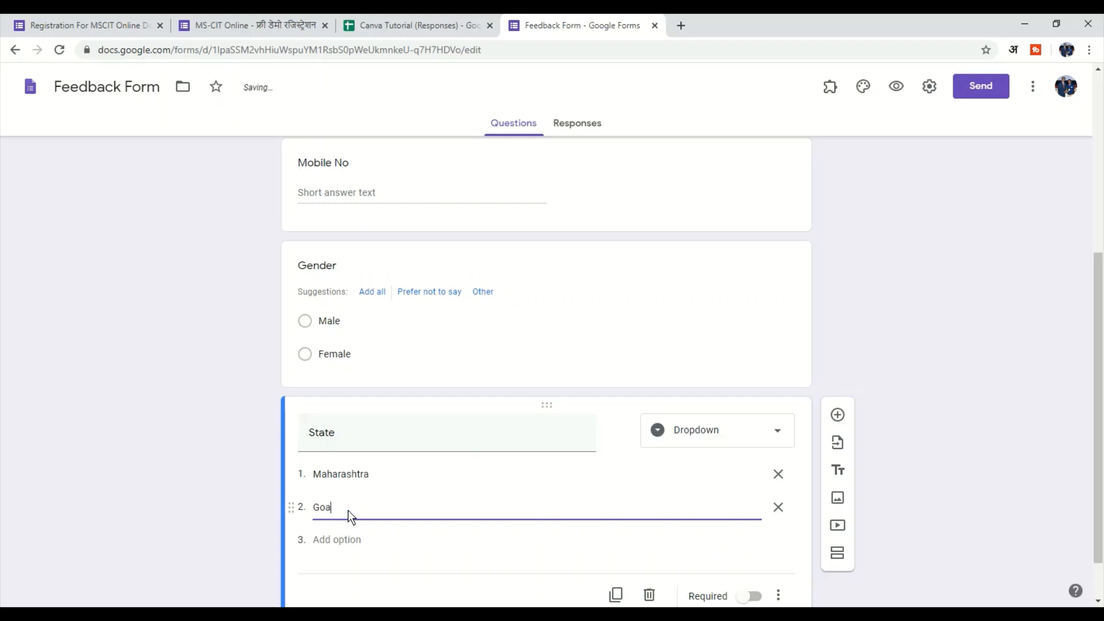
# Review the finished questions in the editor, then preview the form and examine it from the title down to the end
pyautogui.scroll(-1, 489, 546)
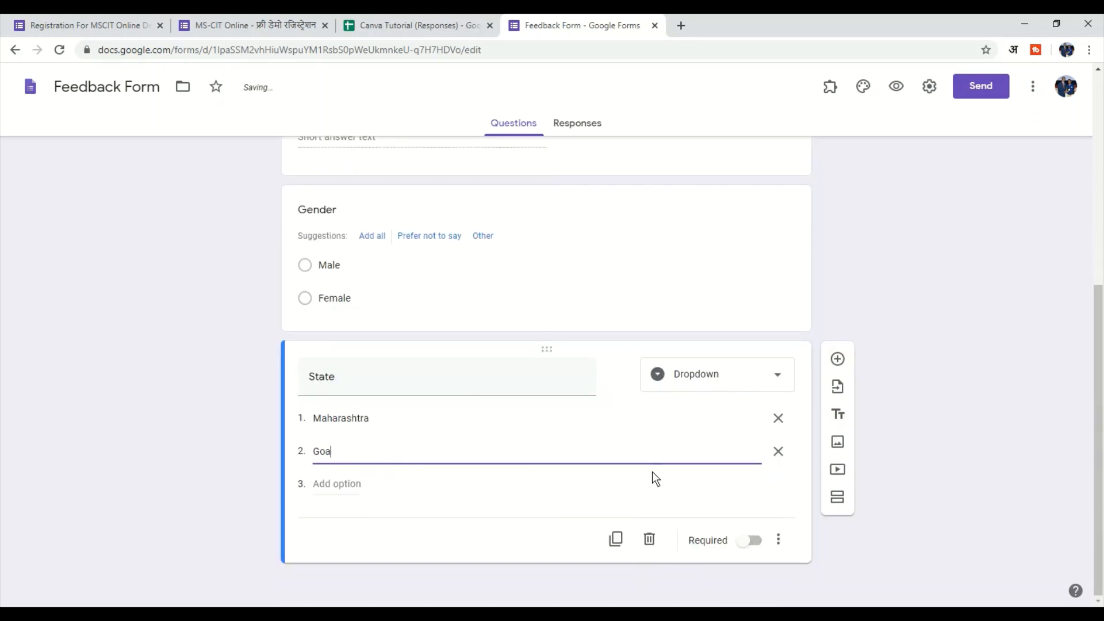
pyautogui.scroll(6, 632, 438)
pyautogui.scroll(-1, 529, 247)
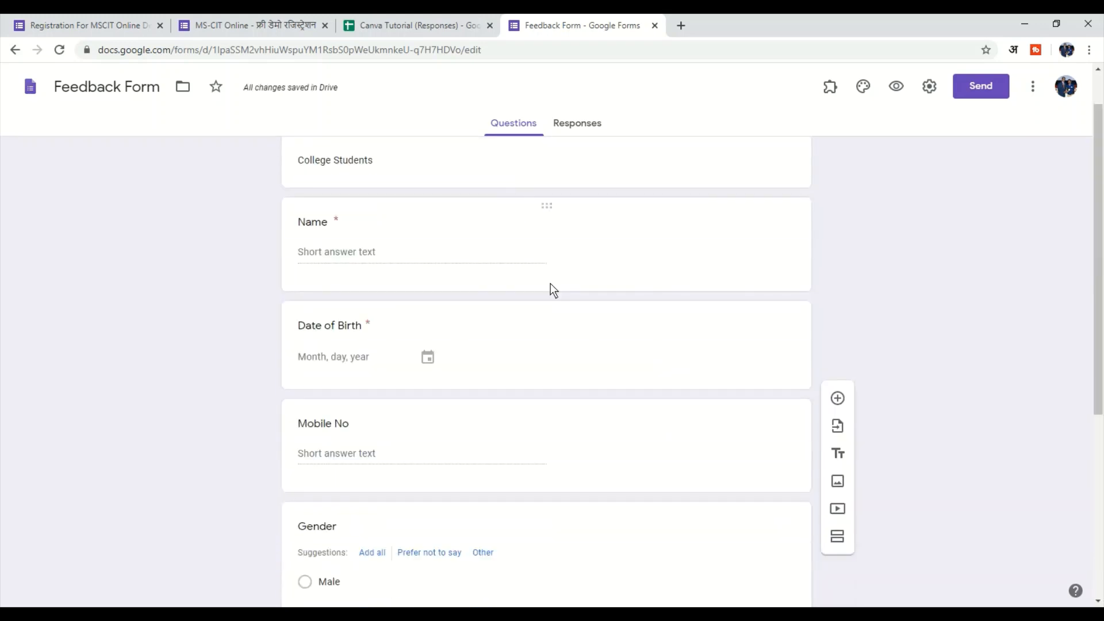
pyautogui.scroll(-5, 550, 284)
pyautogui.scroll(6, 553, 447)
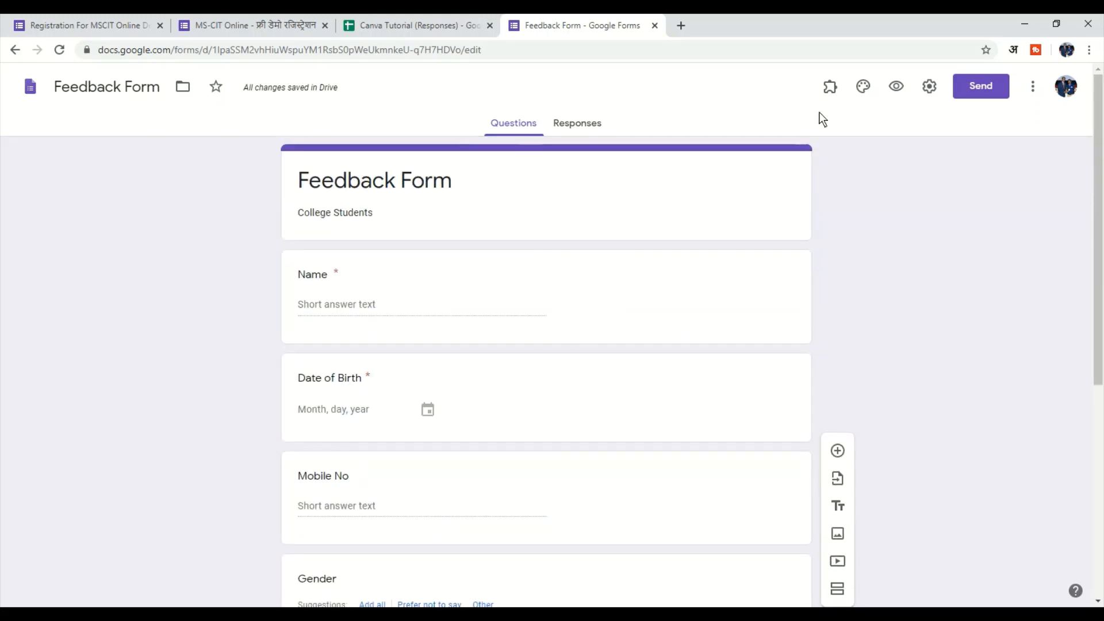
pyautogui.click(893, 79)
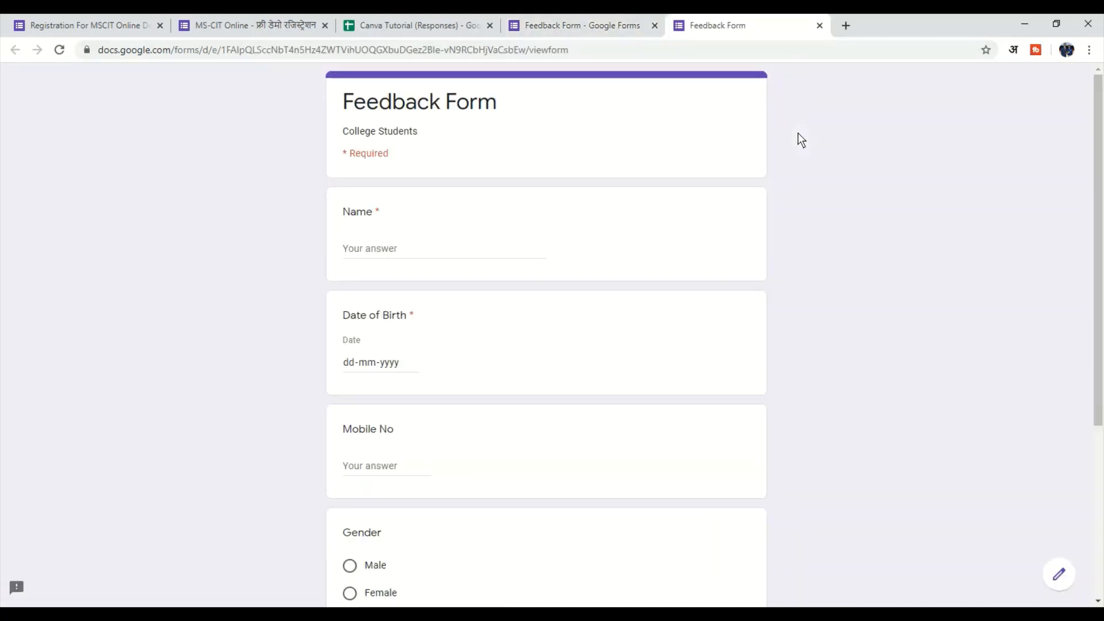
pyautogui.scroll(-5, 575, 308)
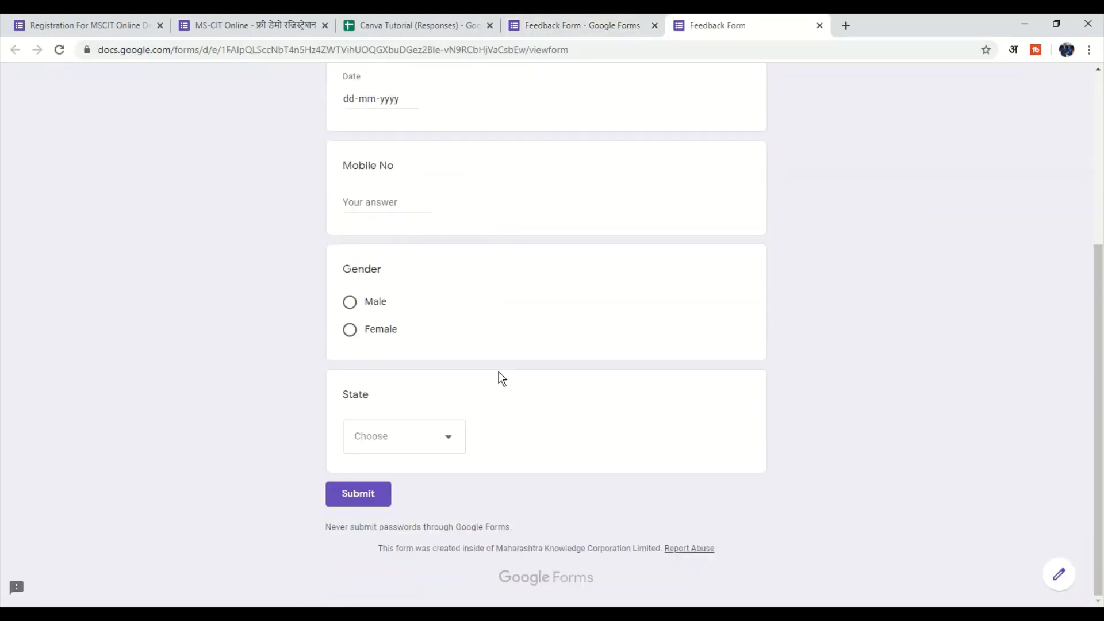
pyautogui.scroll(1, 501, 377)
pyautogui.scroll(3, 504, 384)
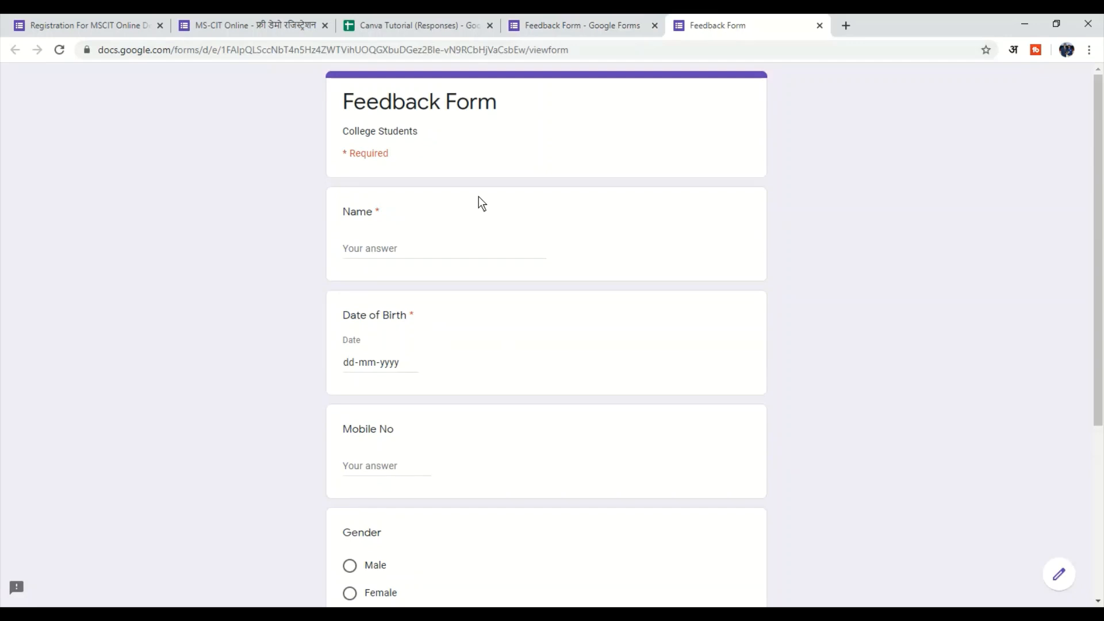
pyautogui.scroll(-5, 478, 204)
pyautogui.scroll(5, 505, 316)
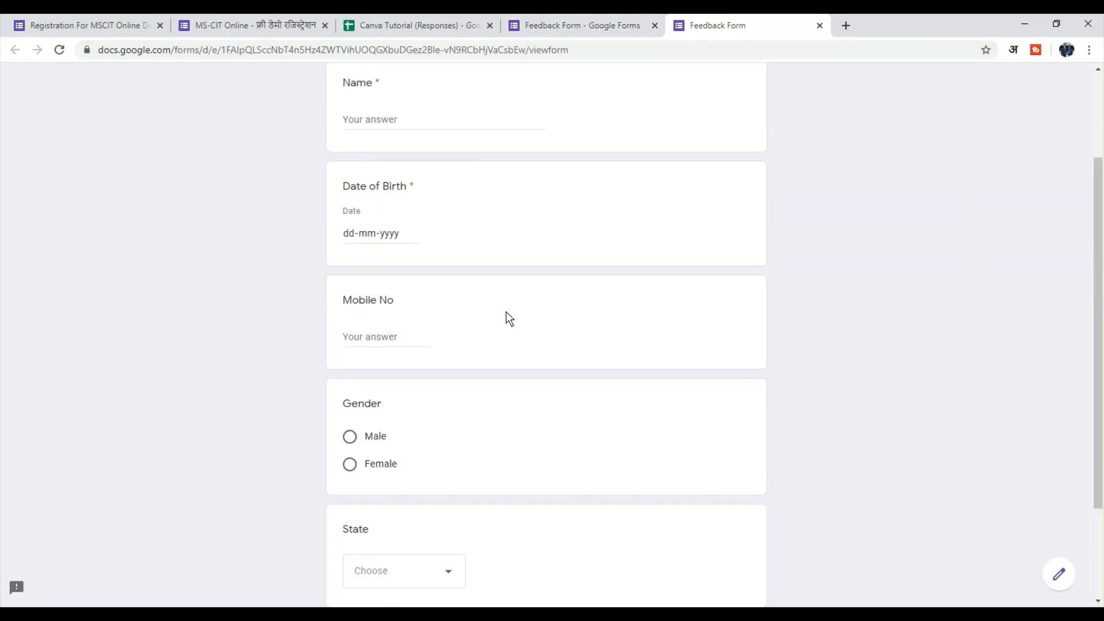
pyautogui.scroll(-5, 510, 303)
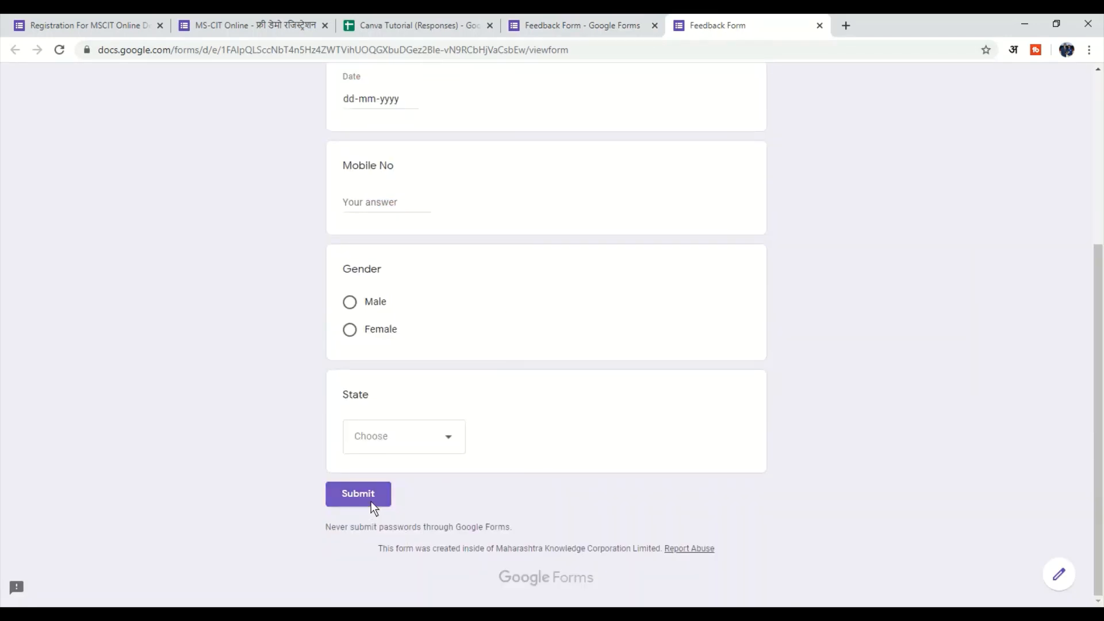
# Return from the preview to the Feedback Form editor and review the form from its title through the State dropdown
pyautogui.scroll(5, 544, 455)
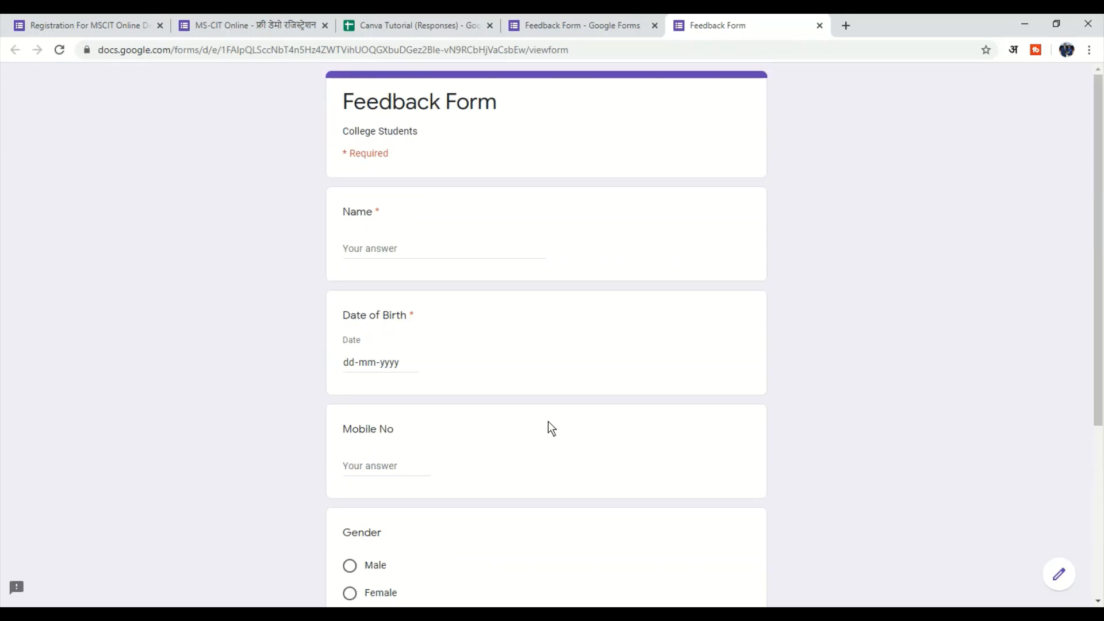
pyautogui.click(588, 16)
pyautogui.scroll(-2, 603, 315)
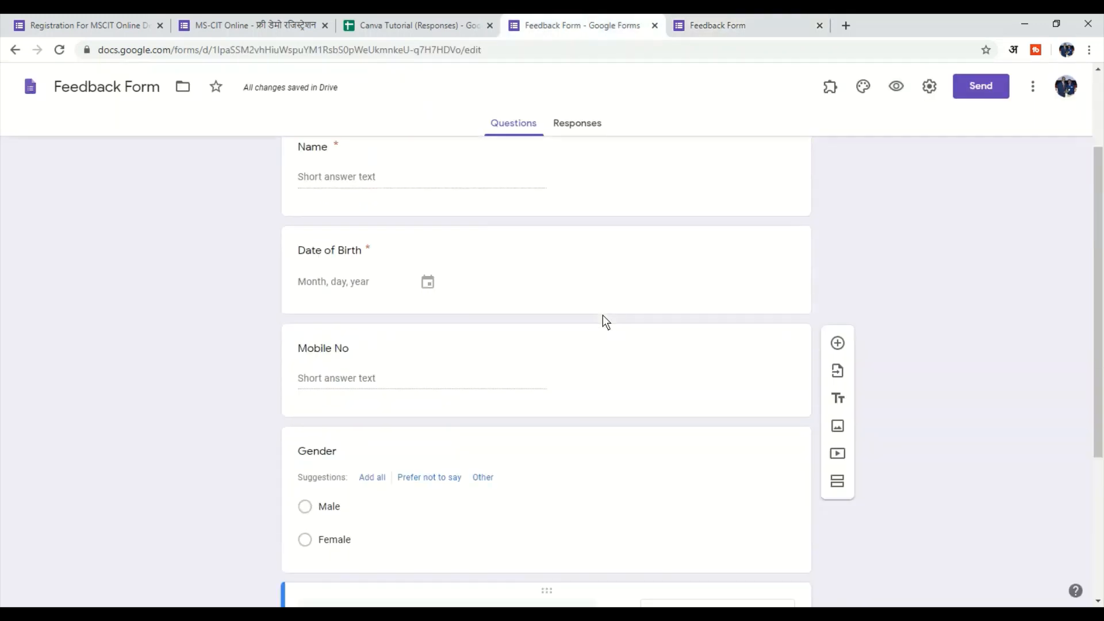
pyautogui.scroll(-4, 586, 356)
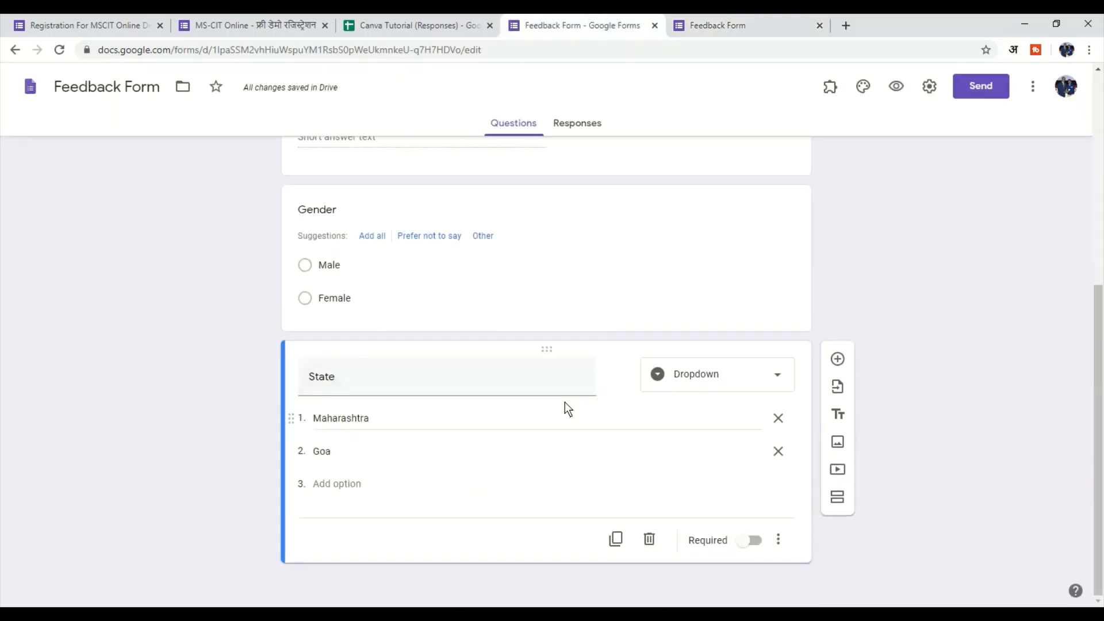
pyautogui.scroll(6, 616, 265)
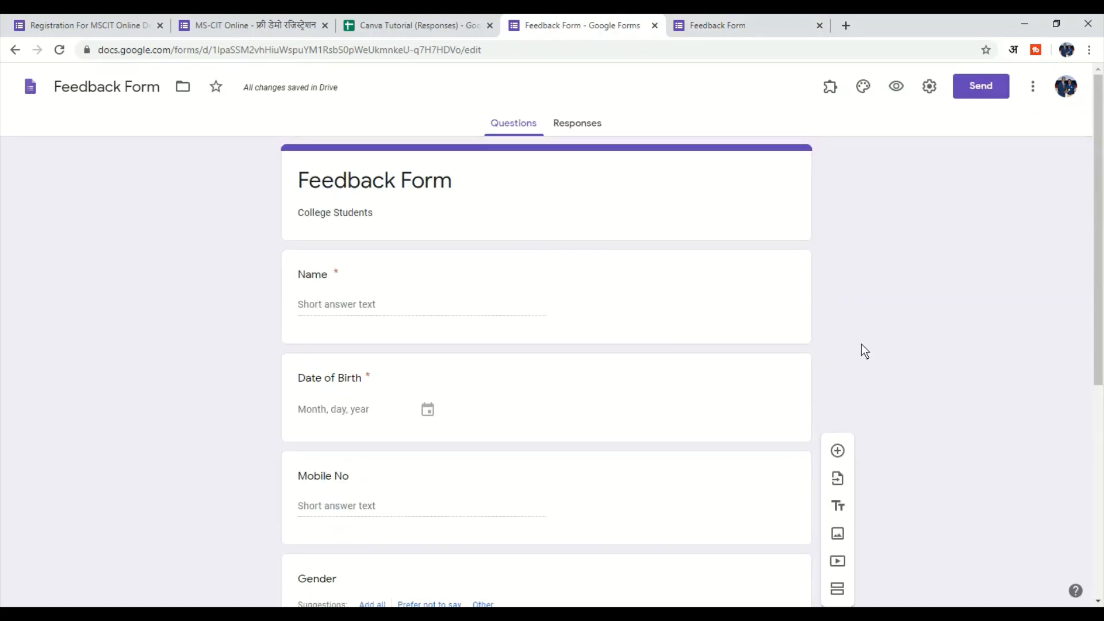
pyautogui.scroll(-6, 414, 242)
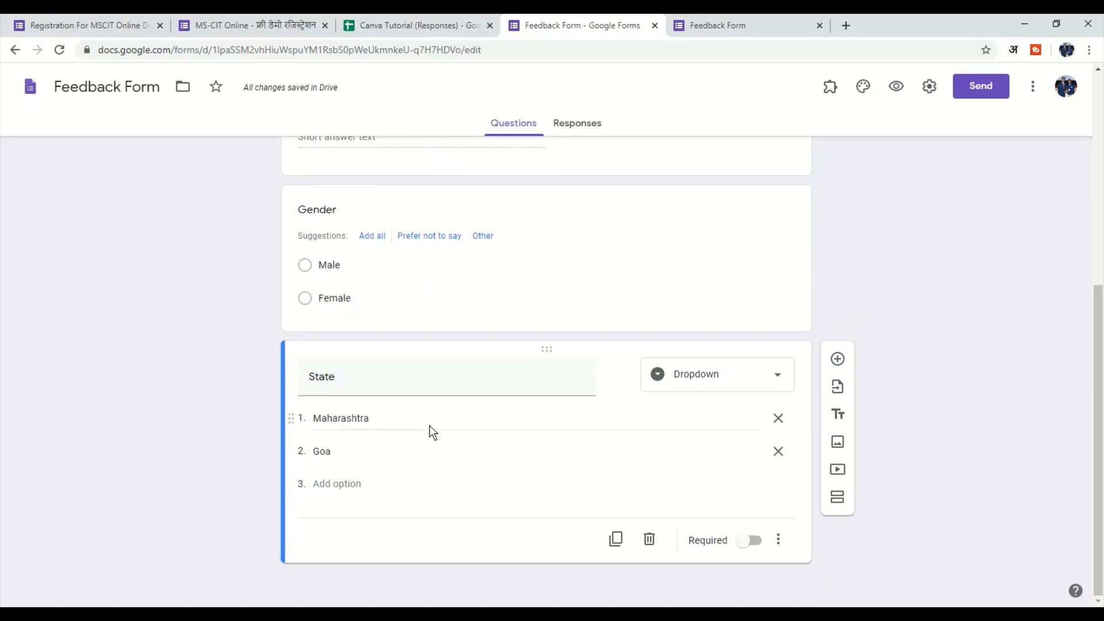
pyautogui.scroll(2, 432, 432)
pyautogui.scroll(4, 473, 425)
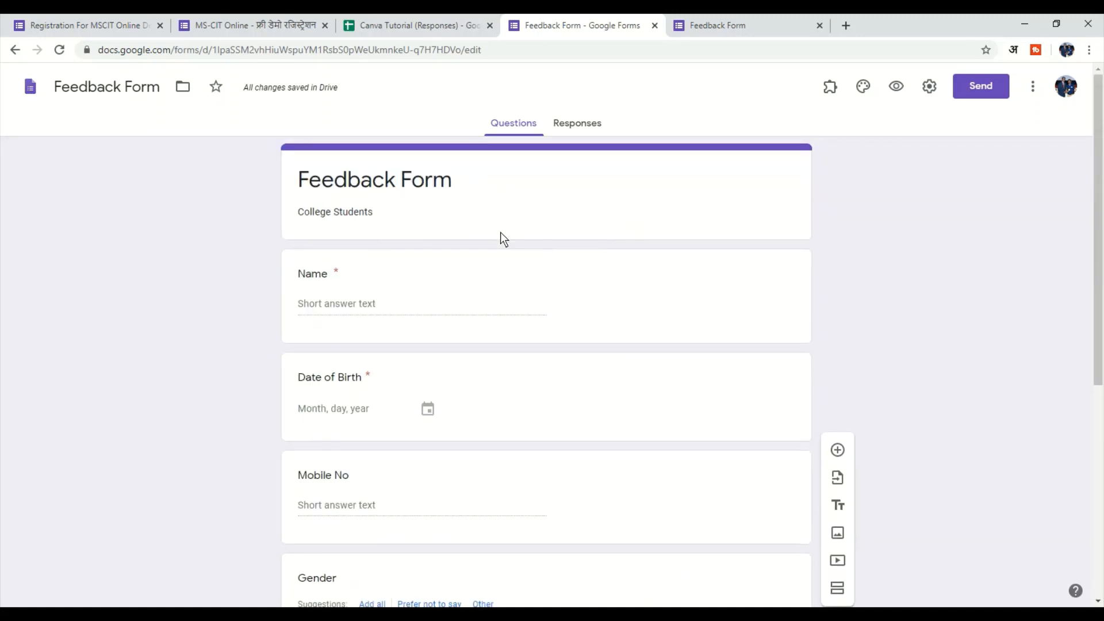
pyautogui.scroll(-1, 500, 233)
pyautogui.scroll(1, 520, 192)
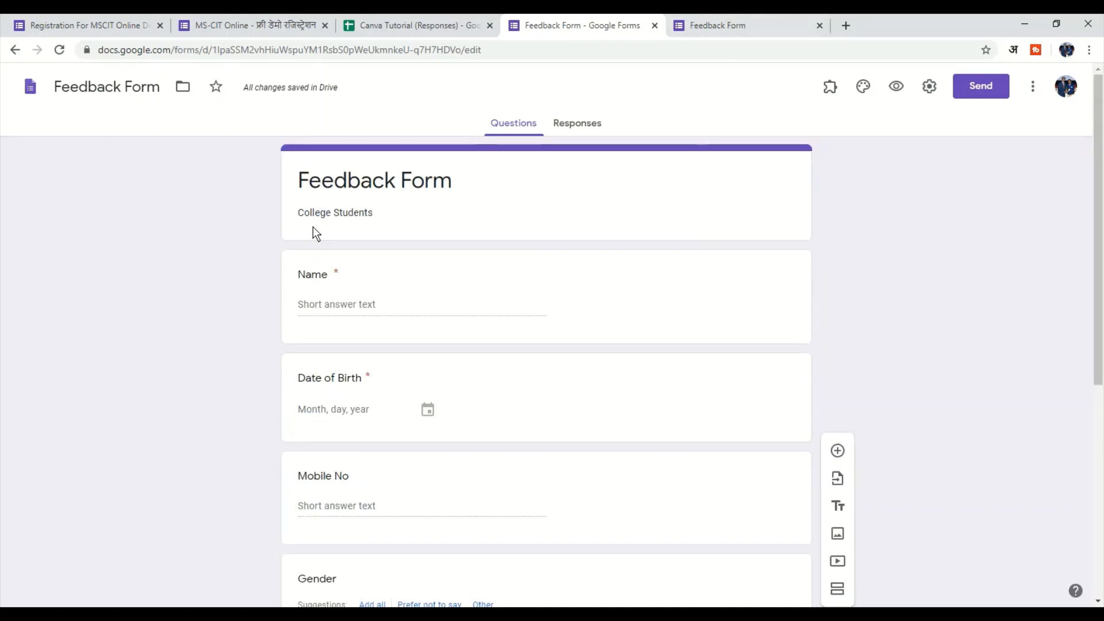
pyautogui.scroll(-1, 403, 304)
pyautogui.scroll(1, 413, 298)
pyautogui.scroll(-5, 482, 311)
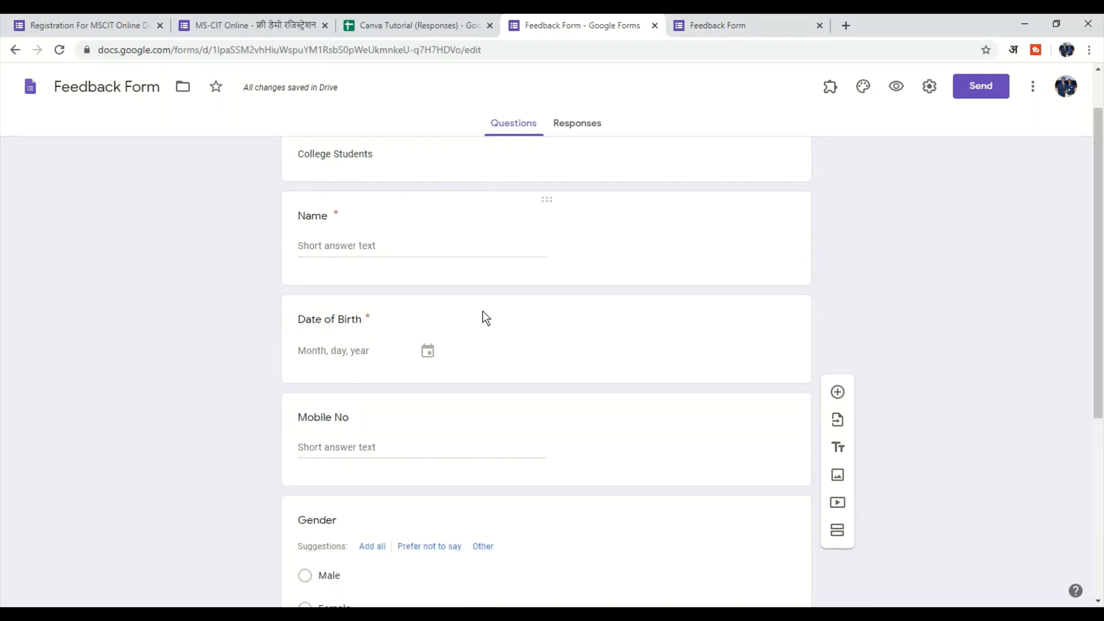
pyautogui.scroll(5, 520, 350)
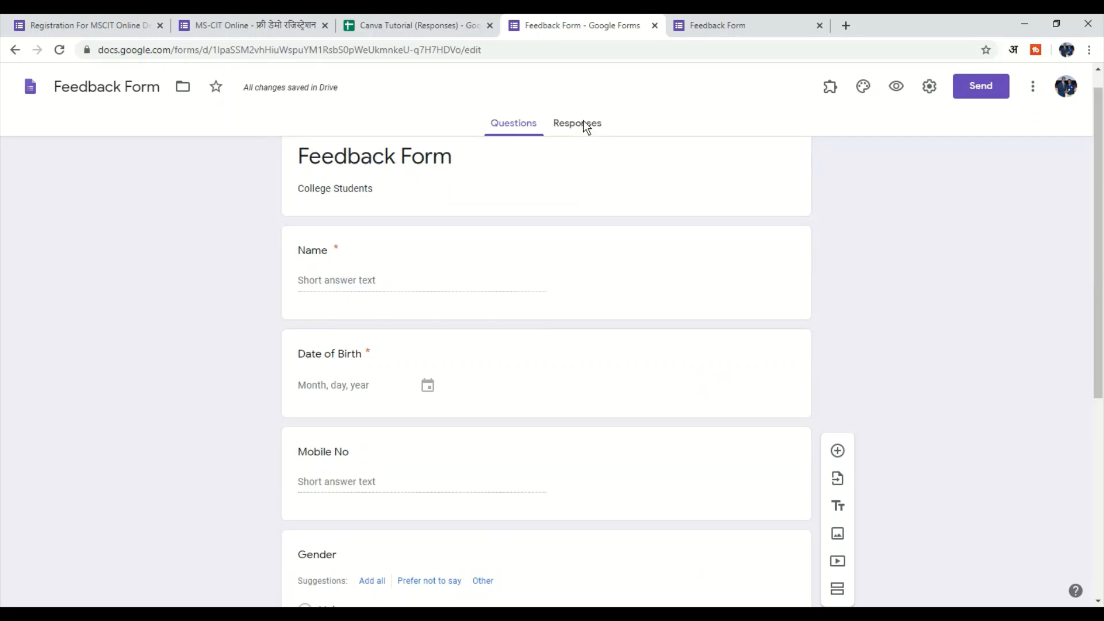
# Switch to the "Registration For MSCIT Online Demo" form and look through its title section and questions
pyautogui.click(86, 21)
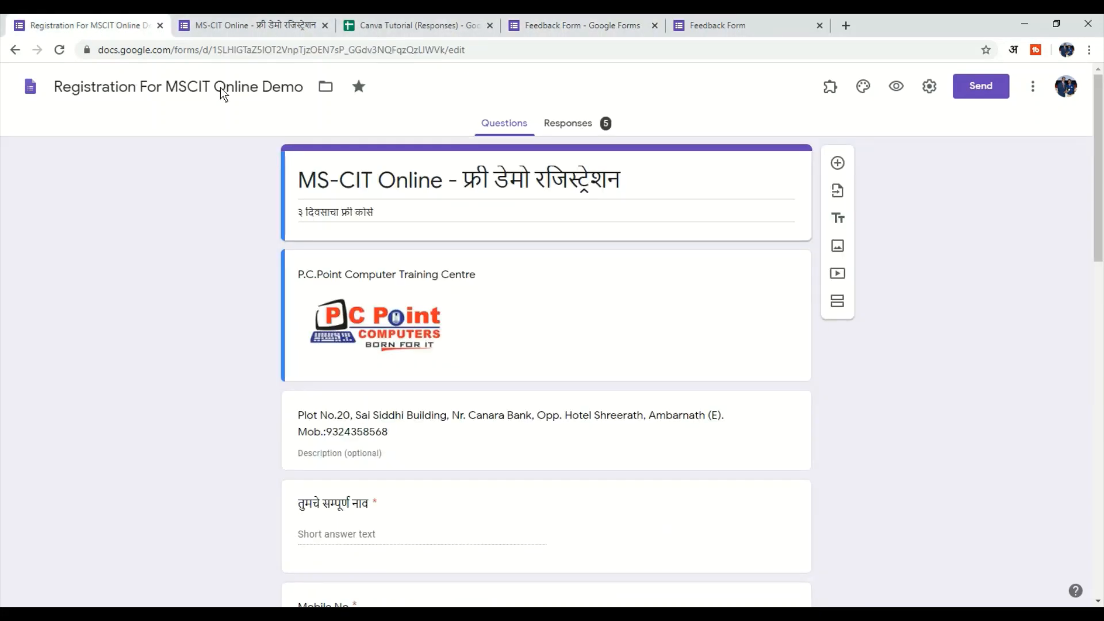
pyautogui.click(411, 291)
pyautogui.scroll(-10, 419, 312)
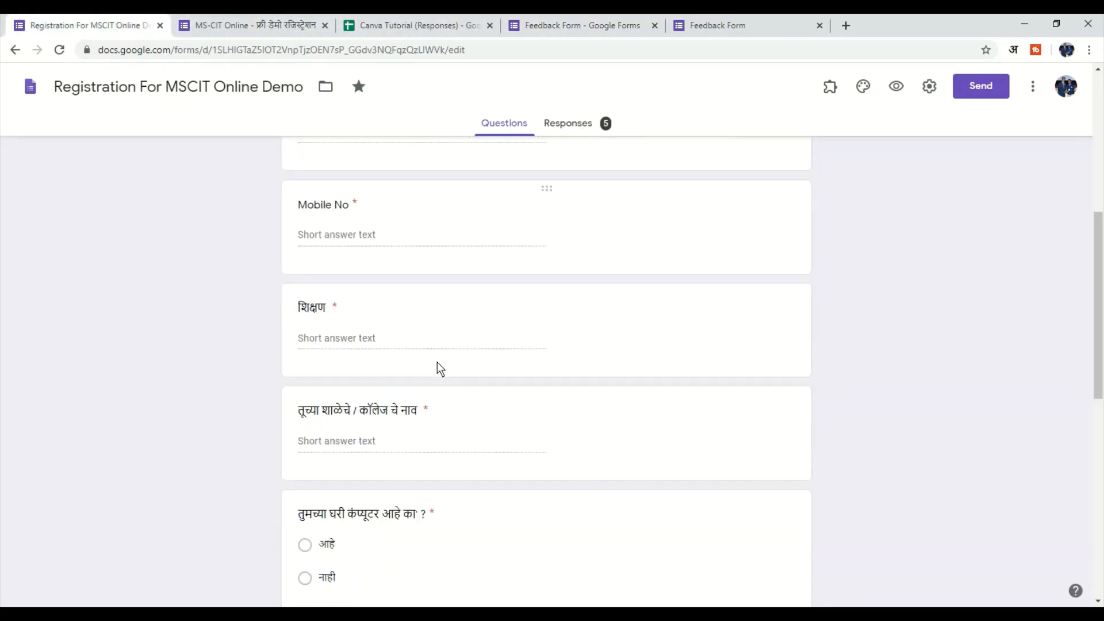
pyautogui.scroll(2, 457, 420)
pyautogui.scroll(10, 464, 422)
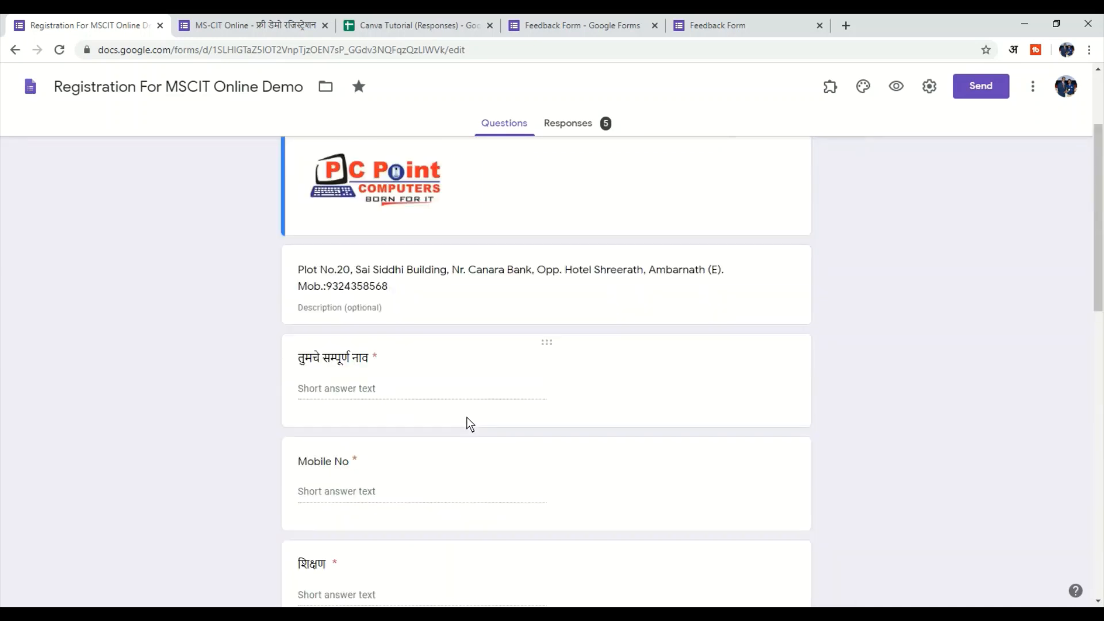
pyautogui.click(490, 211)
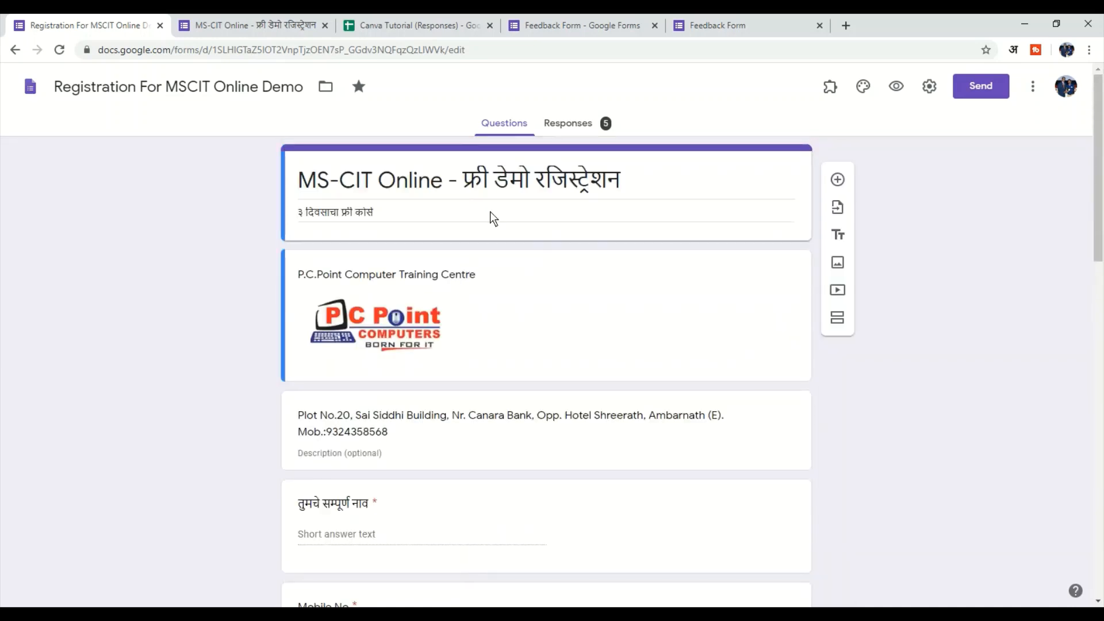
# Open the registration form's collected responses and examine the summary of answers and charts for each question
pyautogui.click(590, 122)
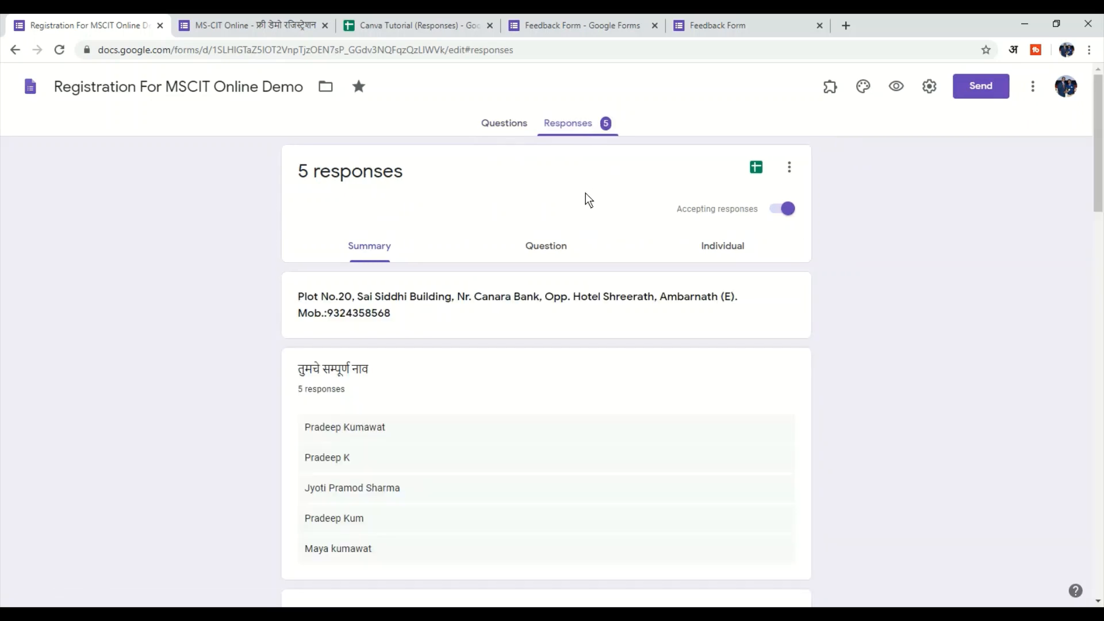
pyautogui.scroll(-11, 521, 457)
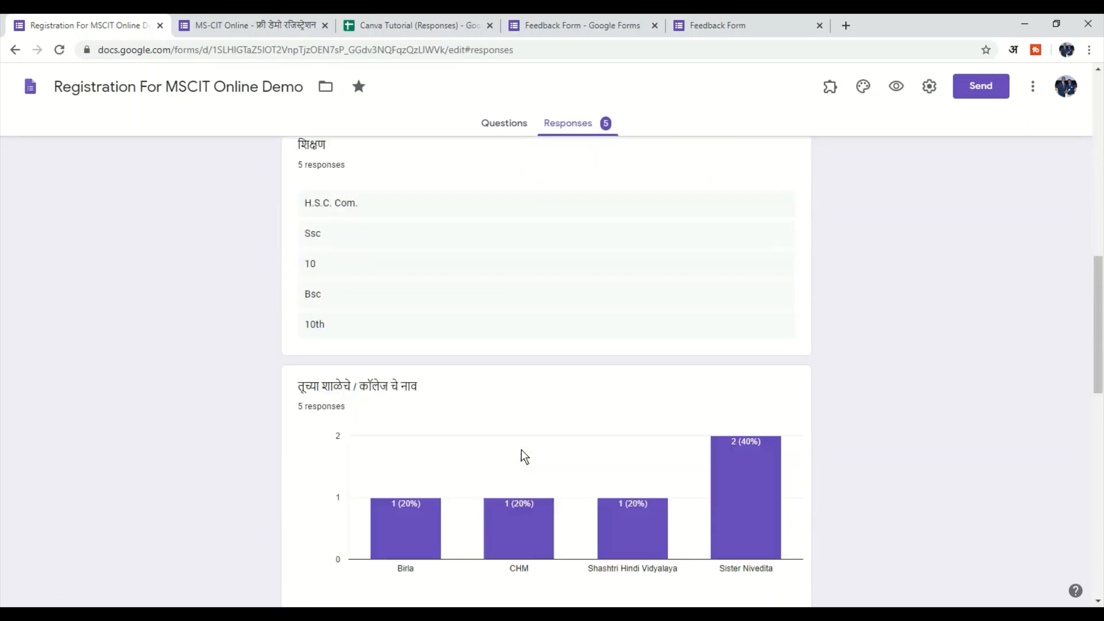
pyautogui.scroll(-15, 521, 449)
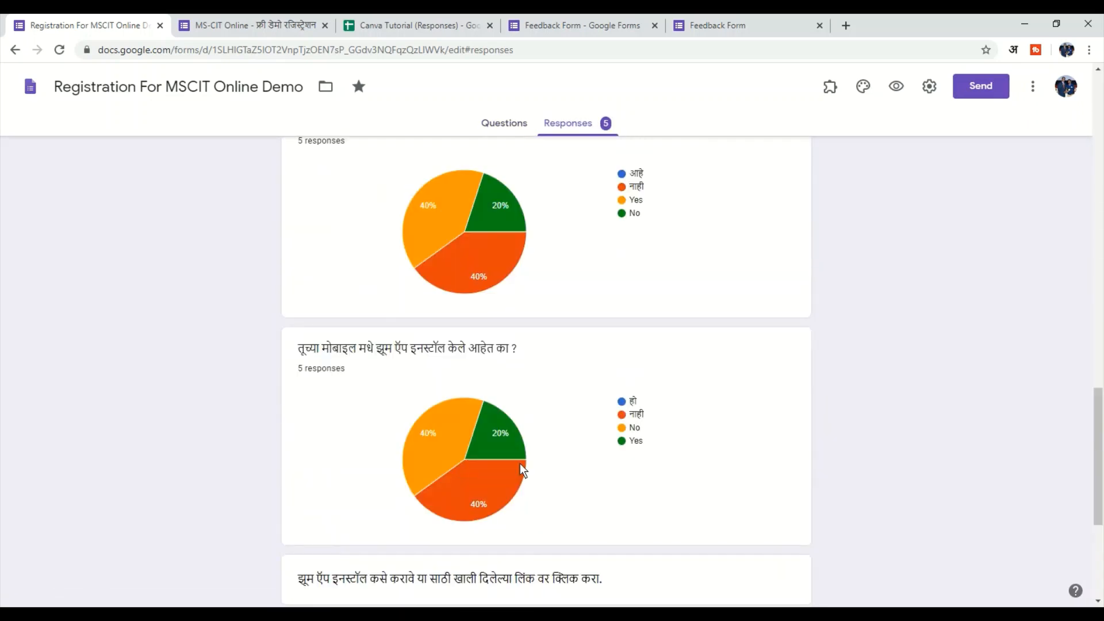
pyautogui.scroll(20, 520, 464)
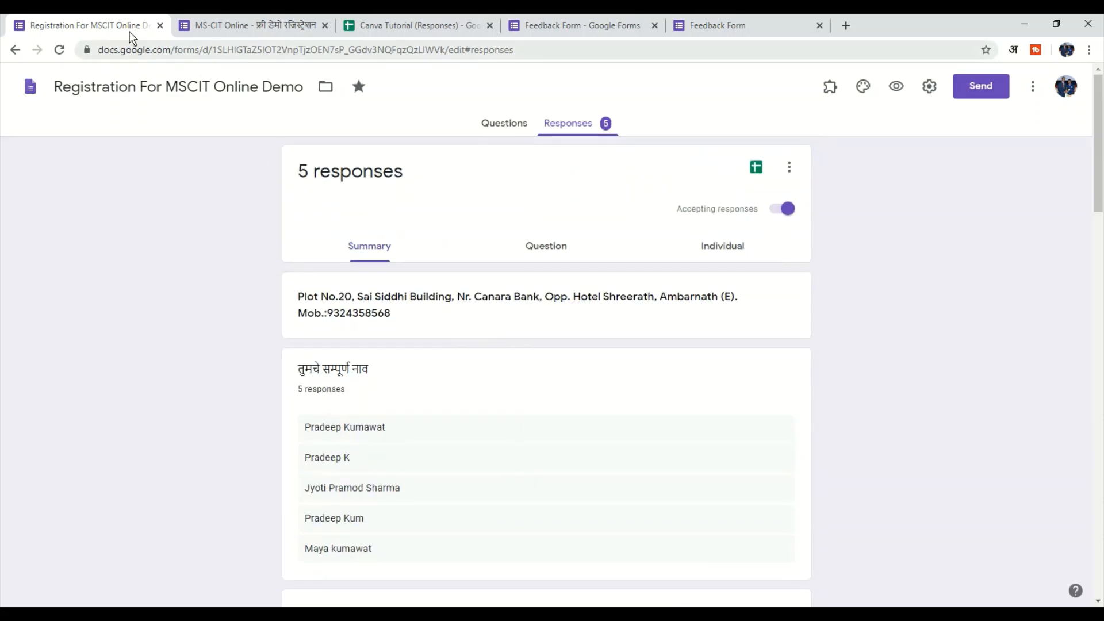
pyautogui.scroll(-15, 387, 364)
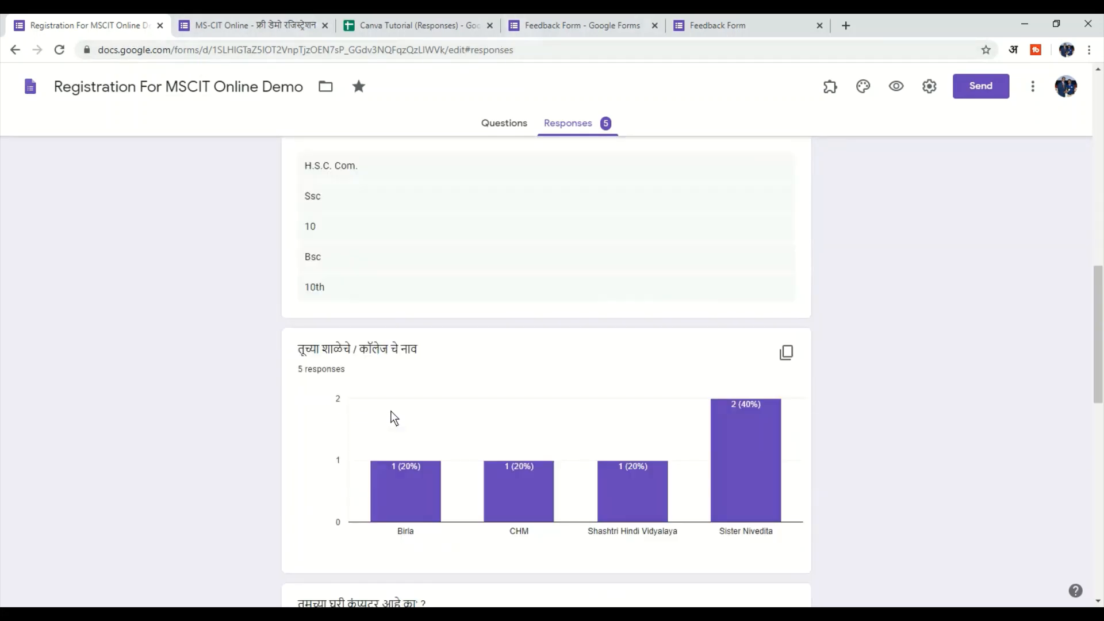
pyautogui.scroll(10, 407, 457)
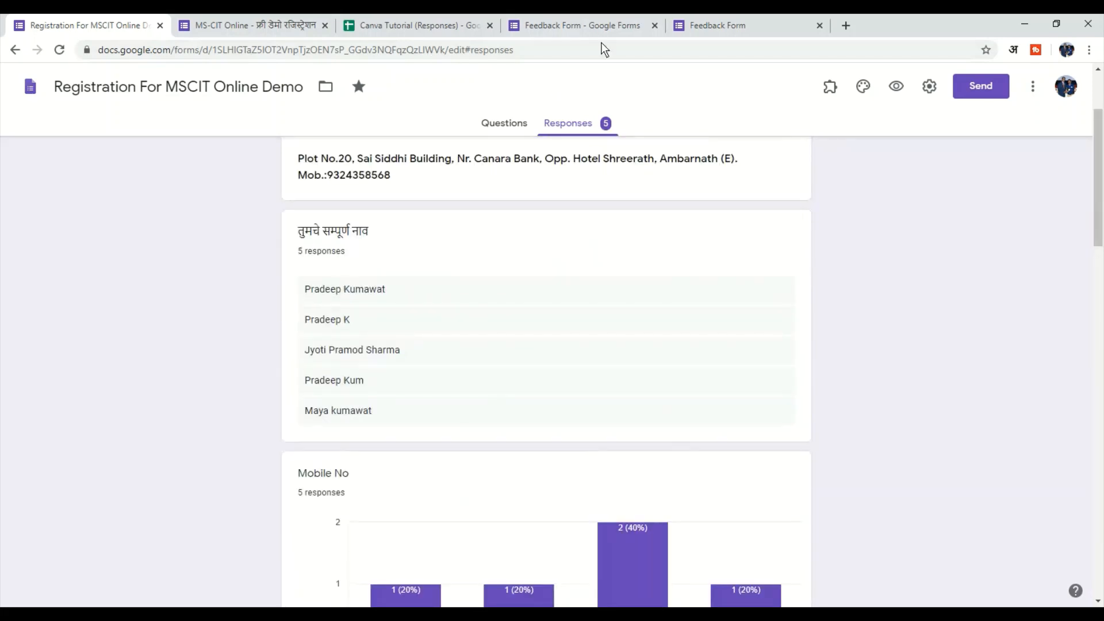
# Go back to the Feedback Form editor and try orange, dark blue and light blue theme colors, ending on light blue
pyautogui.click(581, 25)
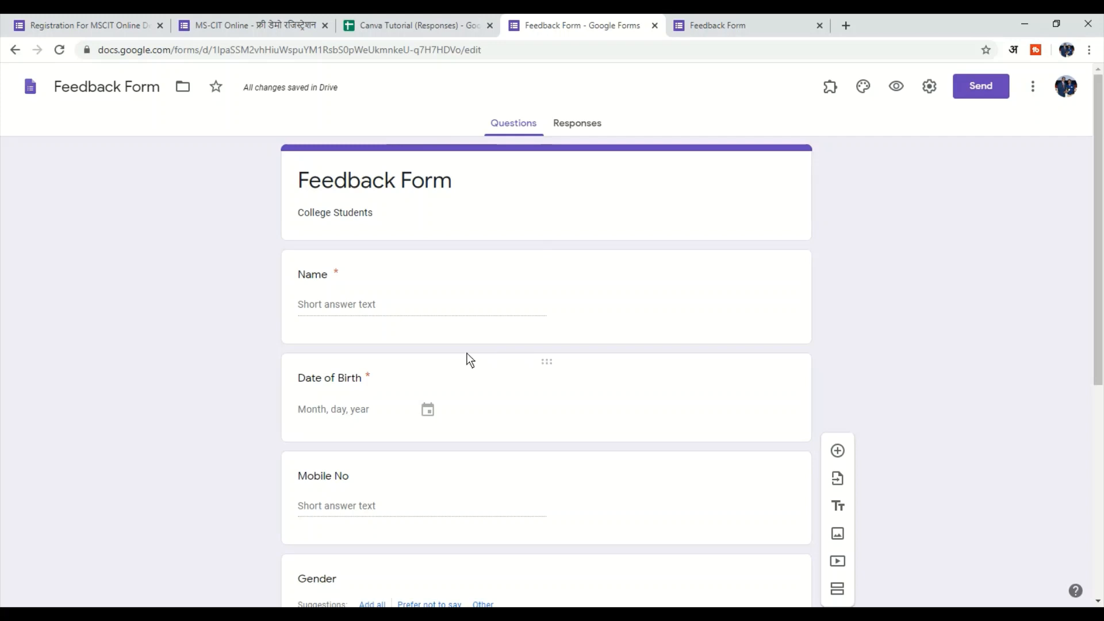
pyautogui.click(865, 86)
pyautogui.click(917, 325)
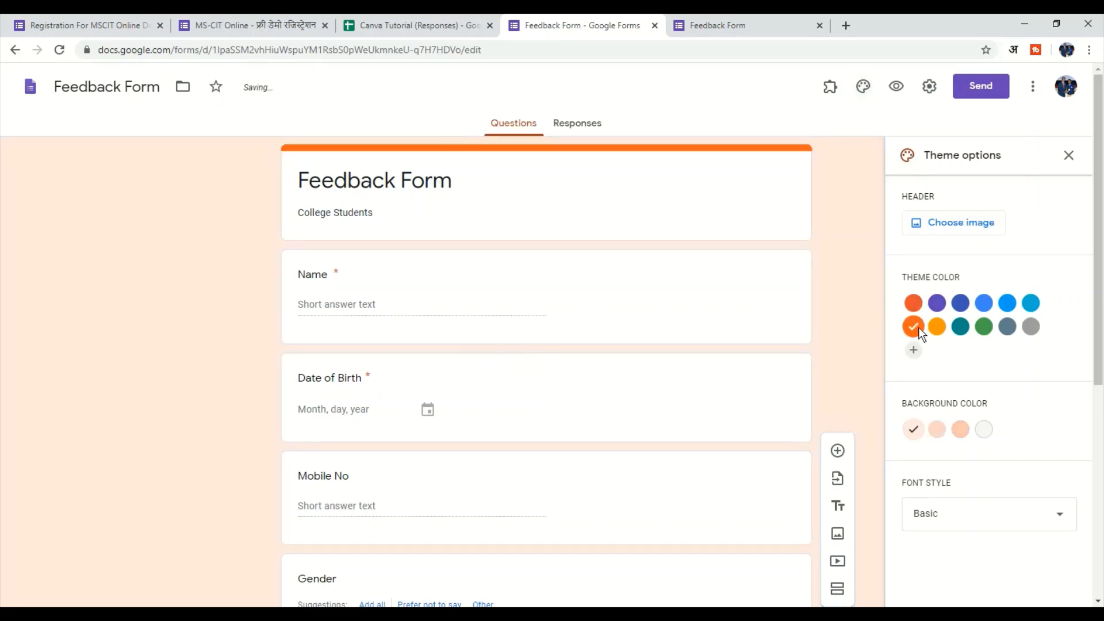
pyautogui.click(964, 306)
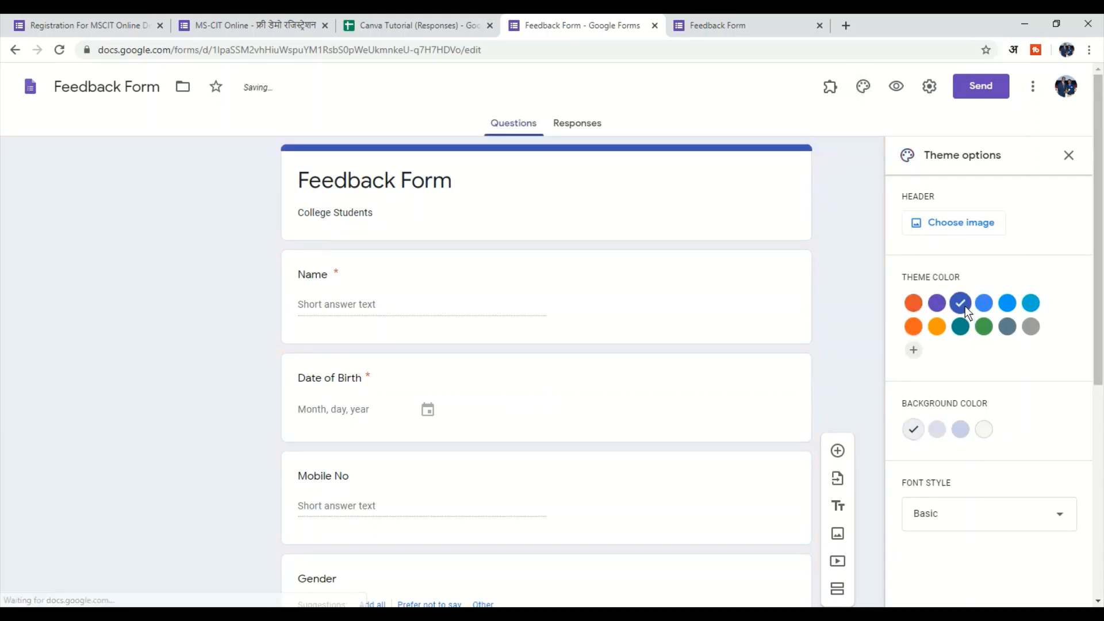
pyautogui.click(1009, 307)
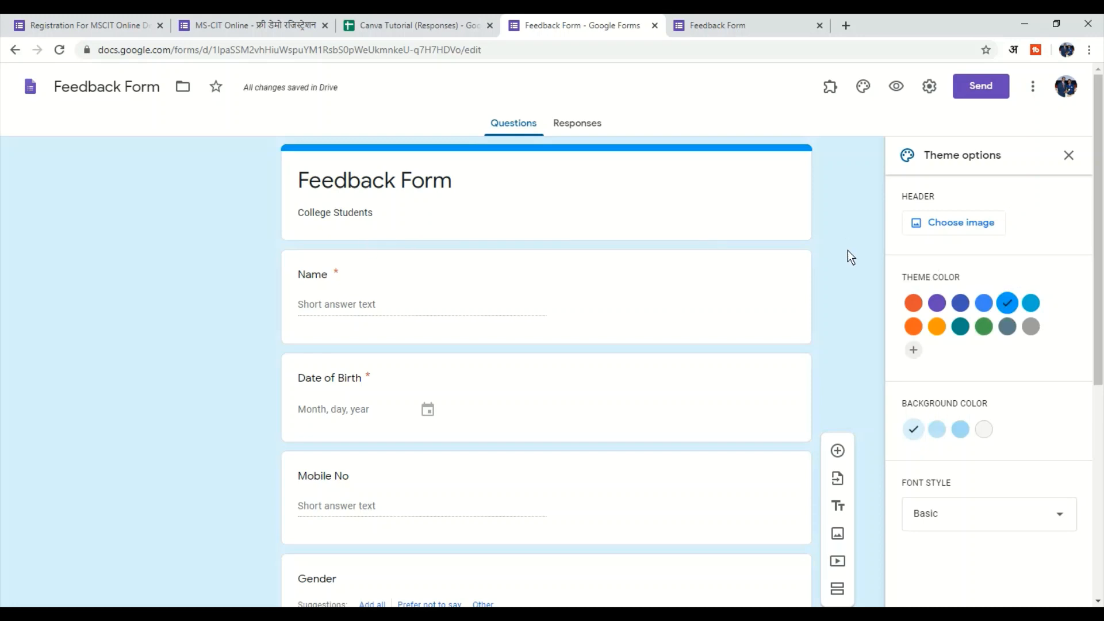
# Browse the header image themes, then upload "pcpoint new square logo.png" and crop it as the form's header image
pyautogui.click(965, 226)
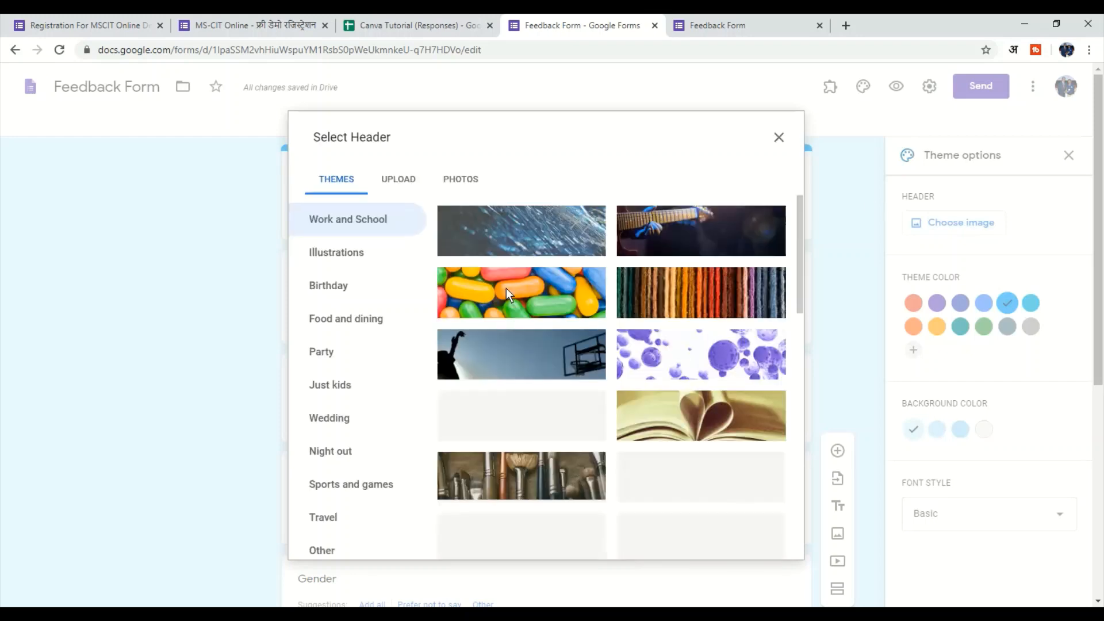
pyautogui.scroll(-7, 632, 484)
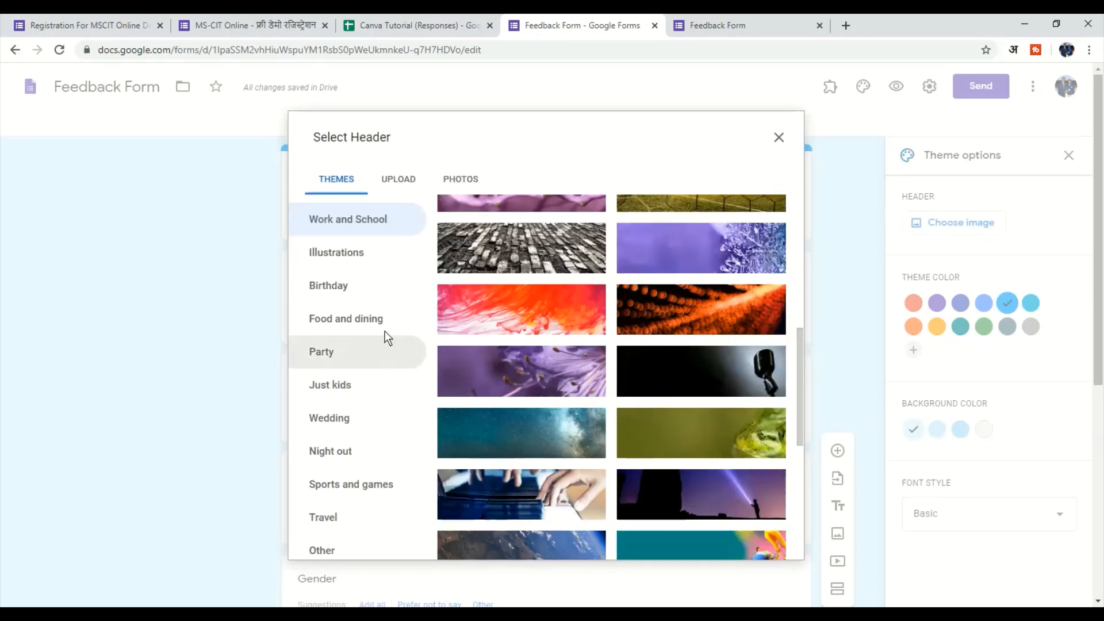
pyautogui.click(399, 179)
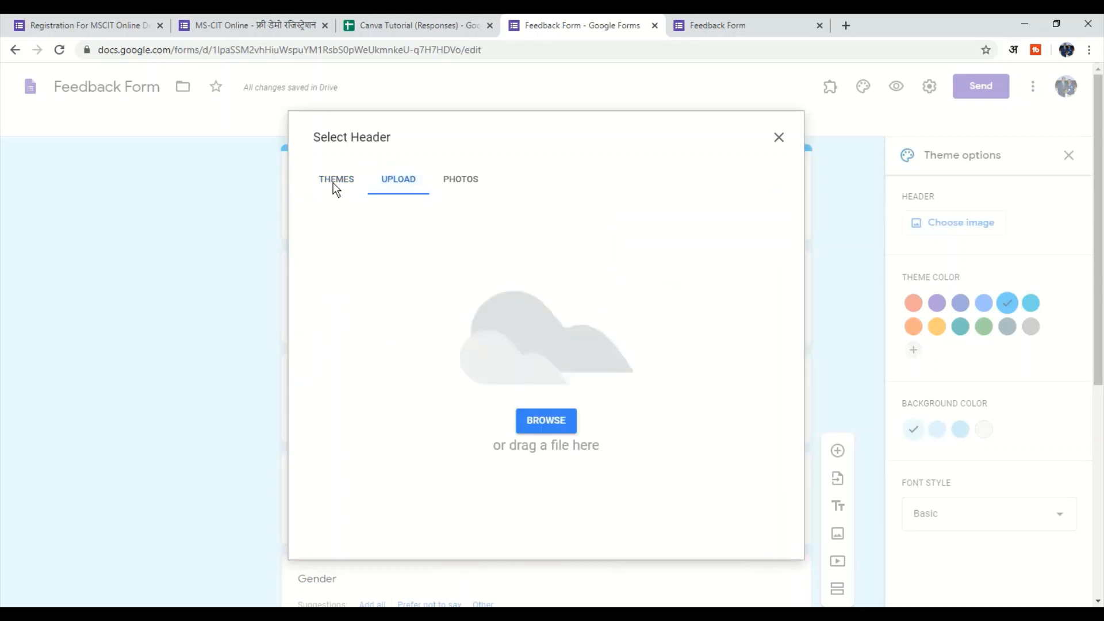
pyautogui.click(552, 427)
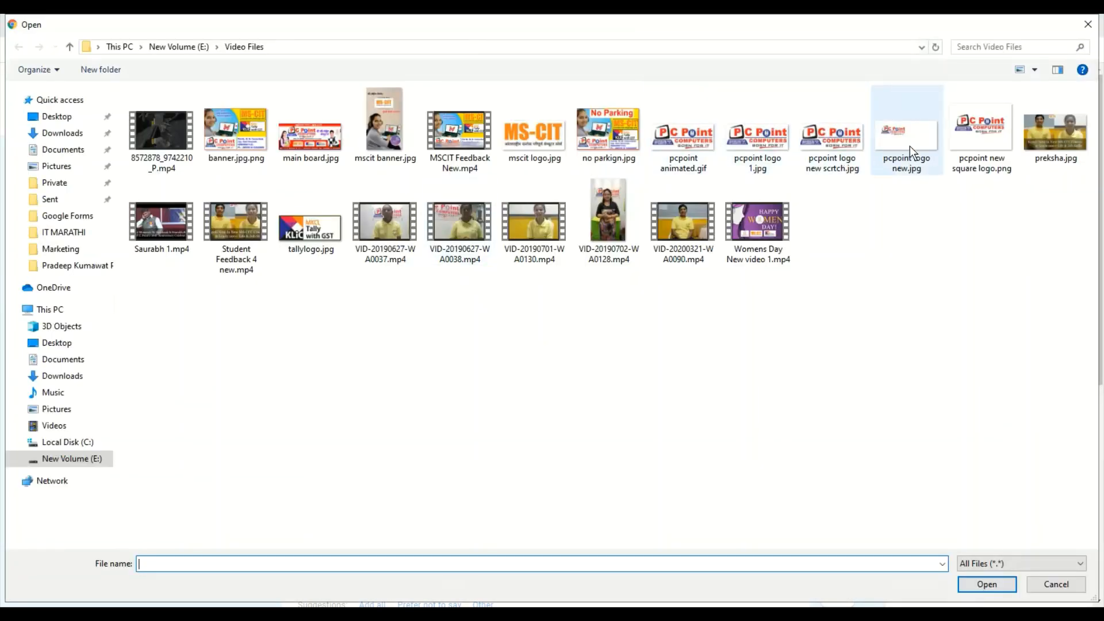
pyautogui.doubleClick(969, 127)
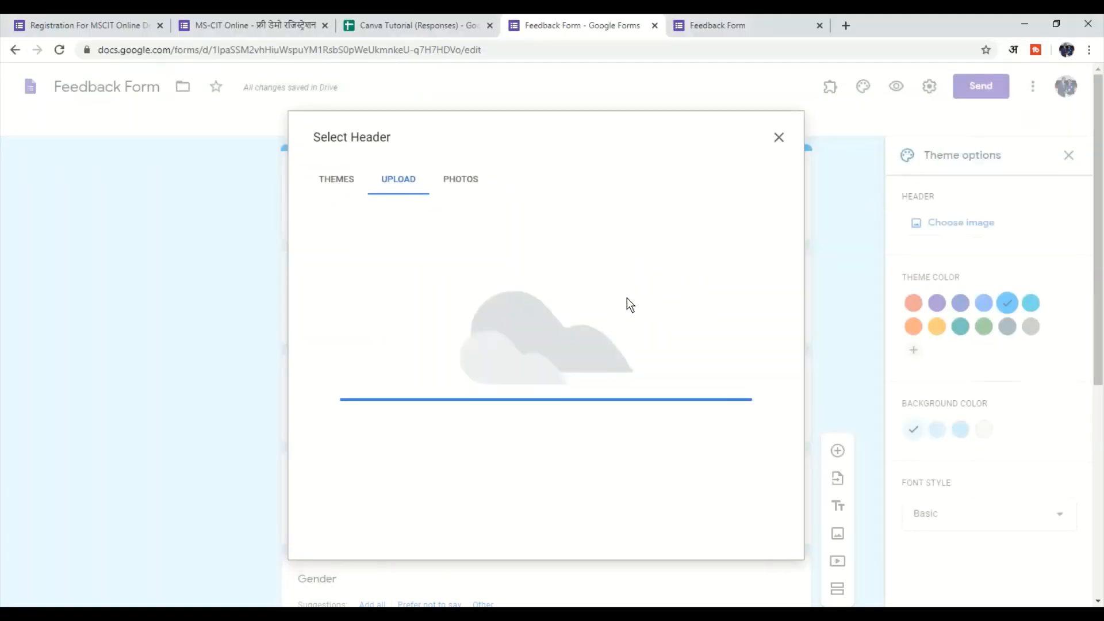
pyautogui.moveTo(580, 303); pyautogui.dragTo(588, 272)
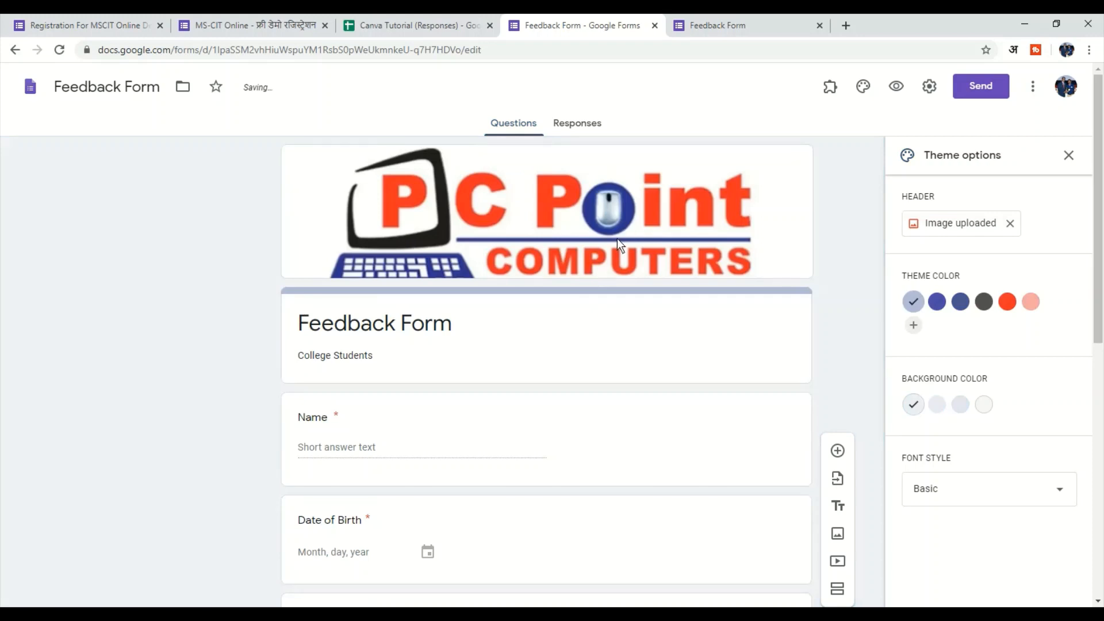
# Review the form with its new header and matching theme from the banner down through the questions, selecting the Name question
pyautogui.scroll(-9, 617, 238)
pyautogui.scroll(5, 637, 369)
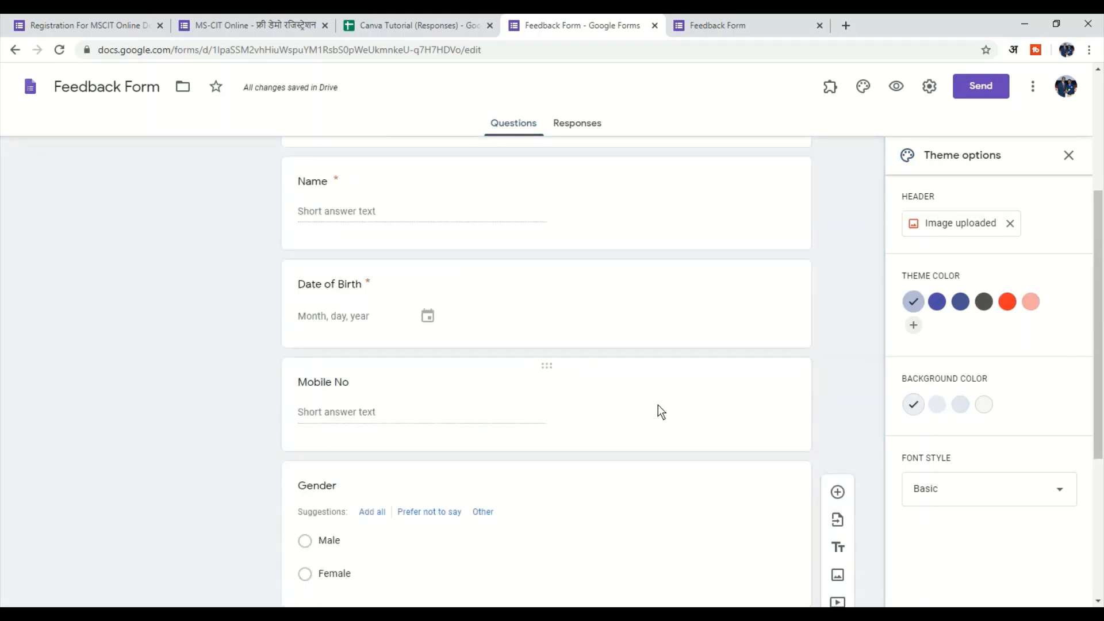
pyautogui.scroll(4, 659, 405)
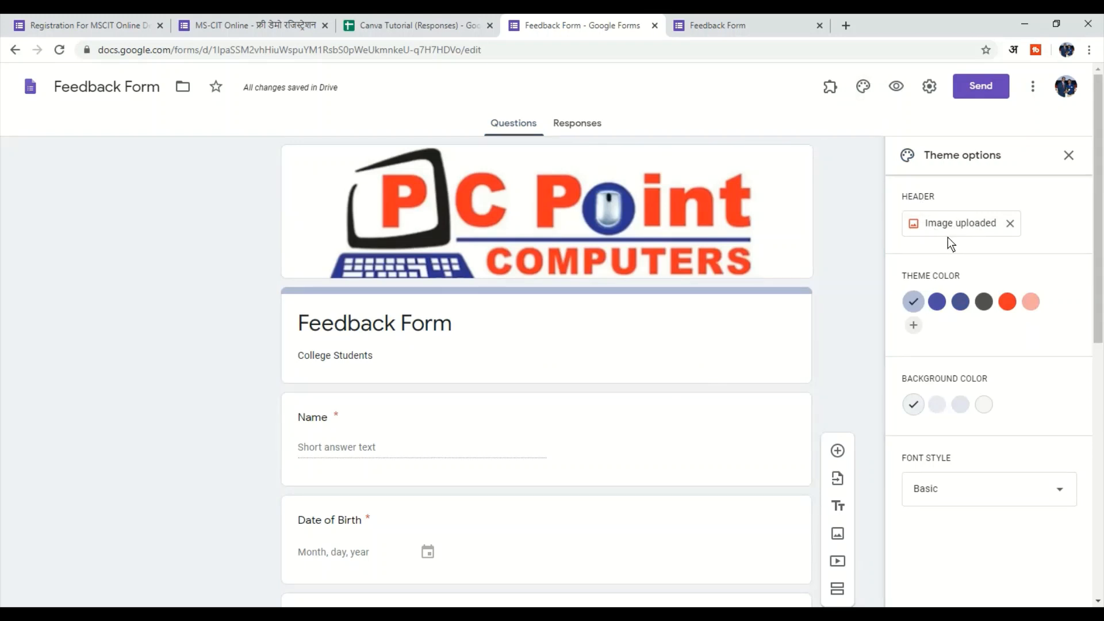
pyautogui.scroll(-5, 796, 383)
pyautogui.scroll(5, 664, 365)
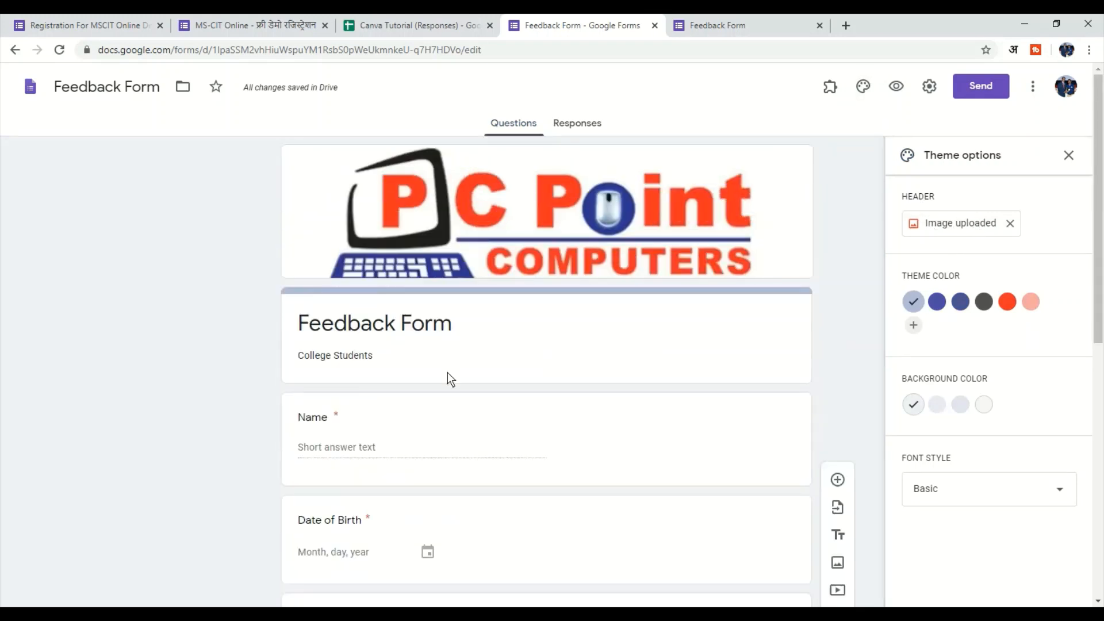
pyautogui.scroll(-2, 468, 437)
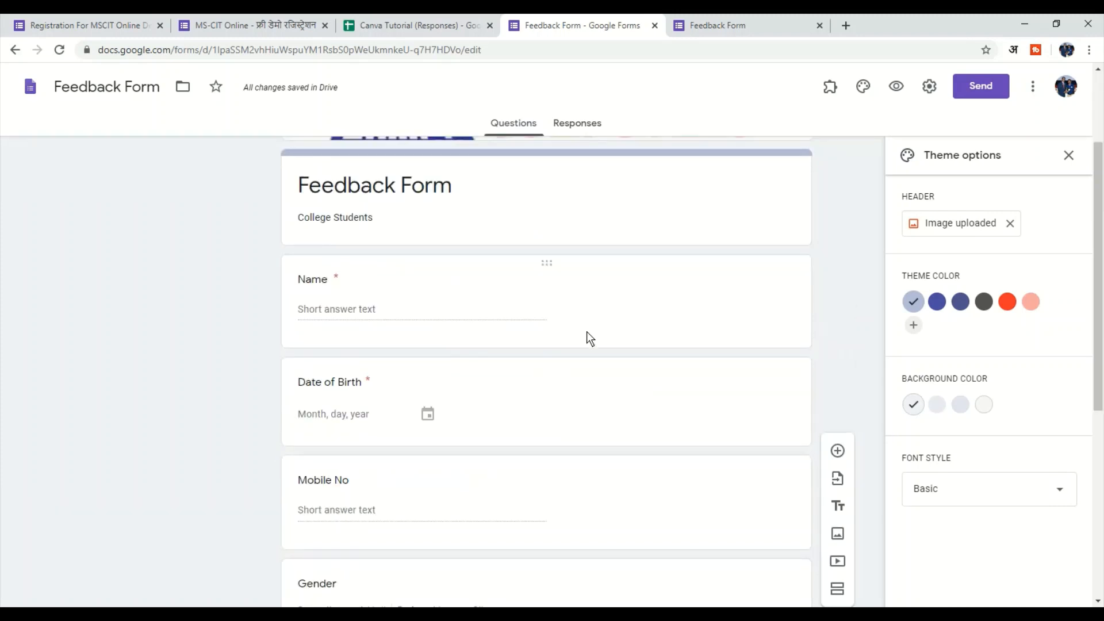
pyautogui.scroll(-1, 581, 332)
pyautogui.scroll(1, 557, 267)
pyautogui.click(550, 268)
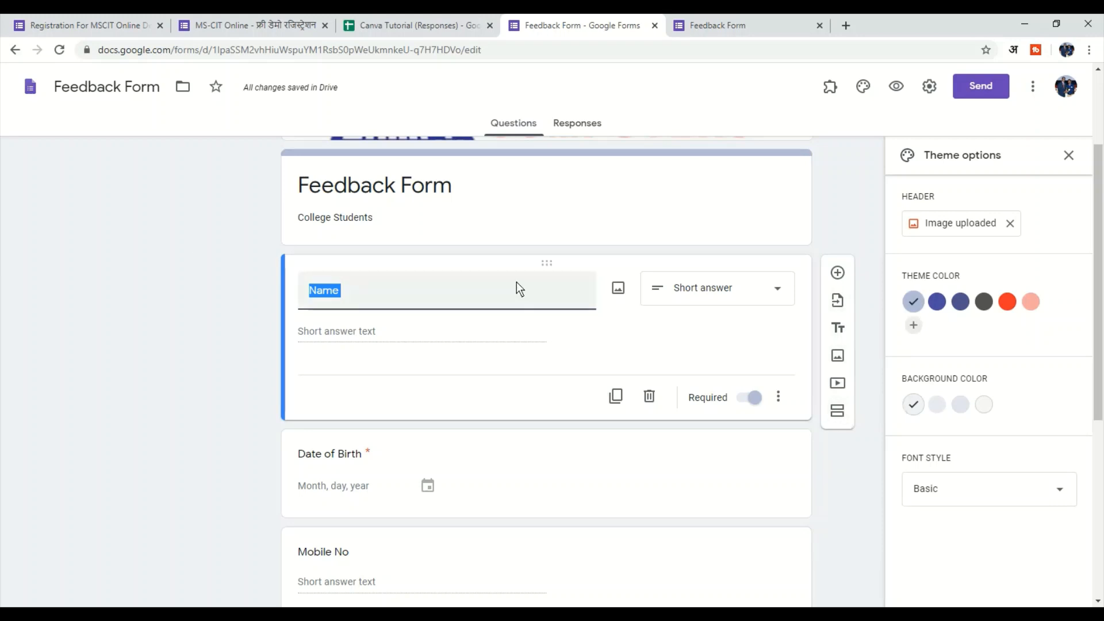
pyautogui.scroll(3, 527, 262)
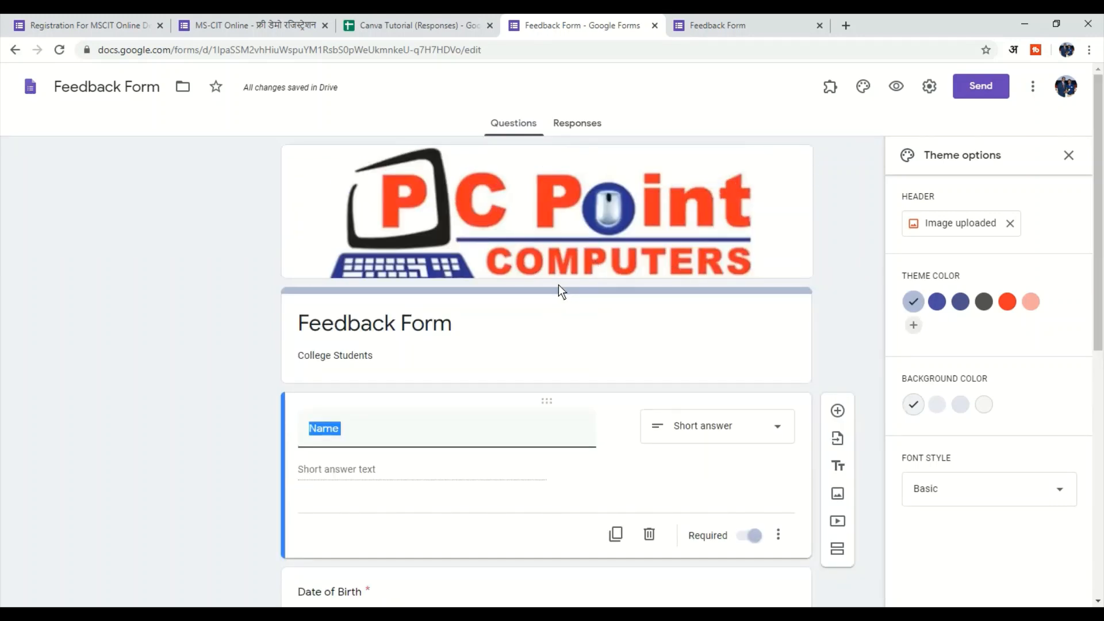
# Open the Feedback Form's sending options, look over the email fields, then bring up the shareable form link and select it
pyautogui.scroll(-8, 558, 285)
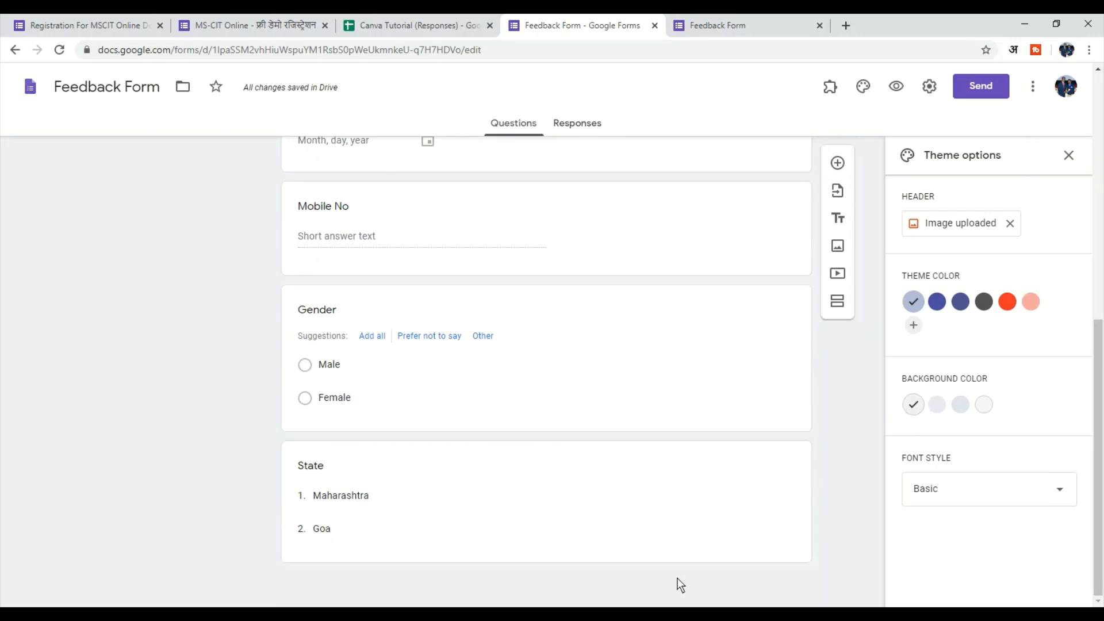
pyautogui.scroll(8, 681, 584)
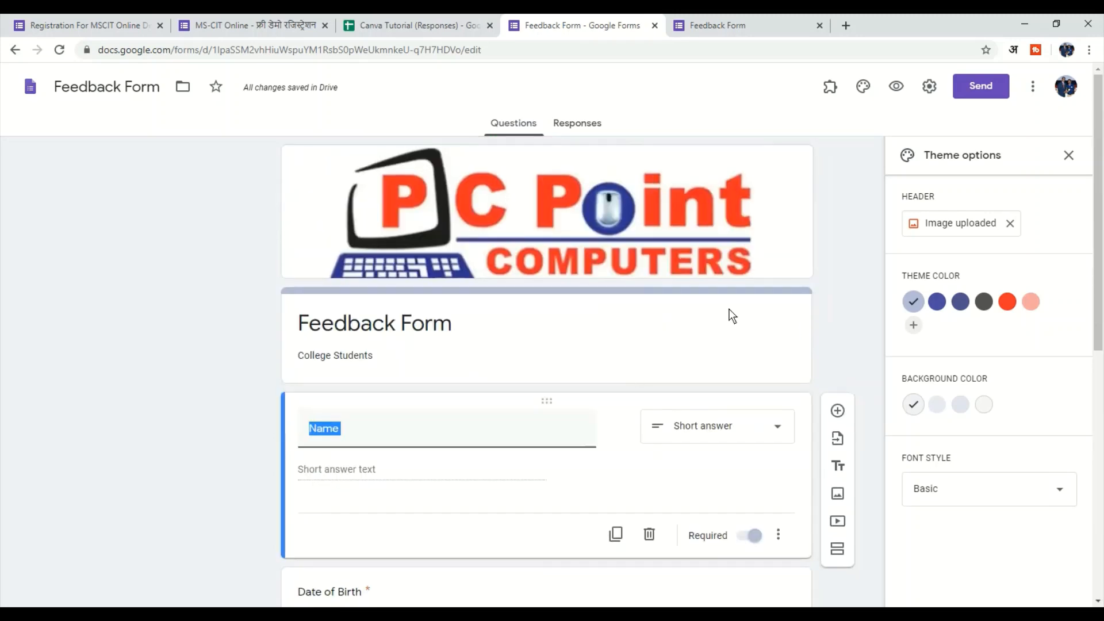
pyautogui.click(983, 87)
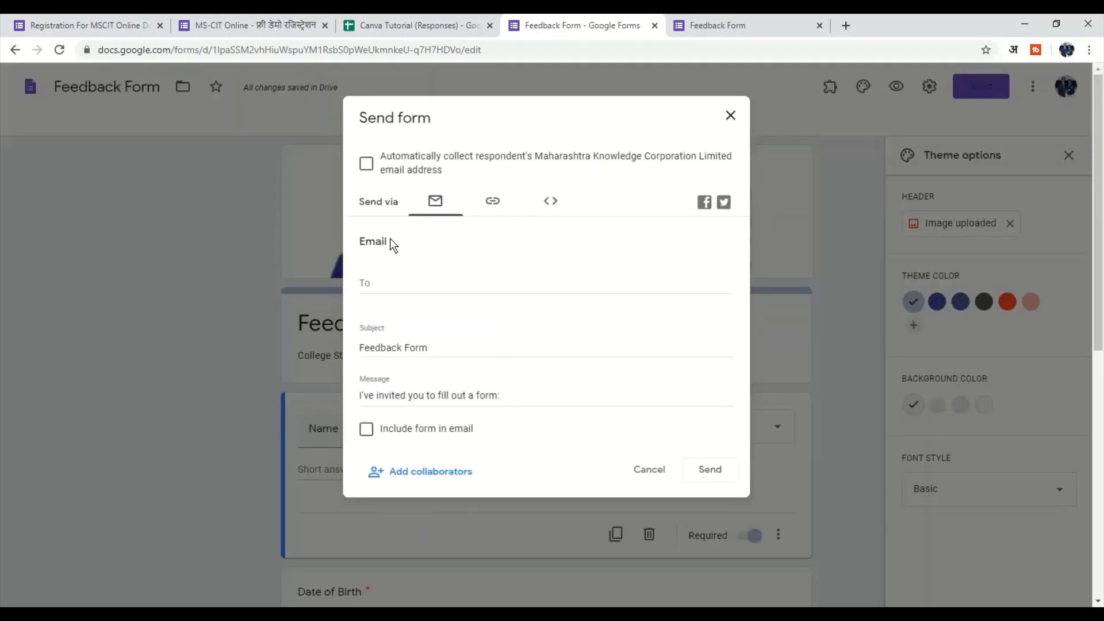
pyautogui.click(381, 294)
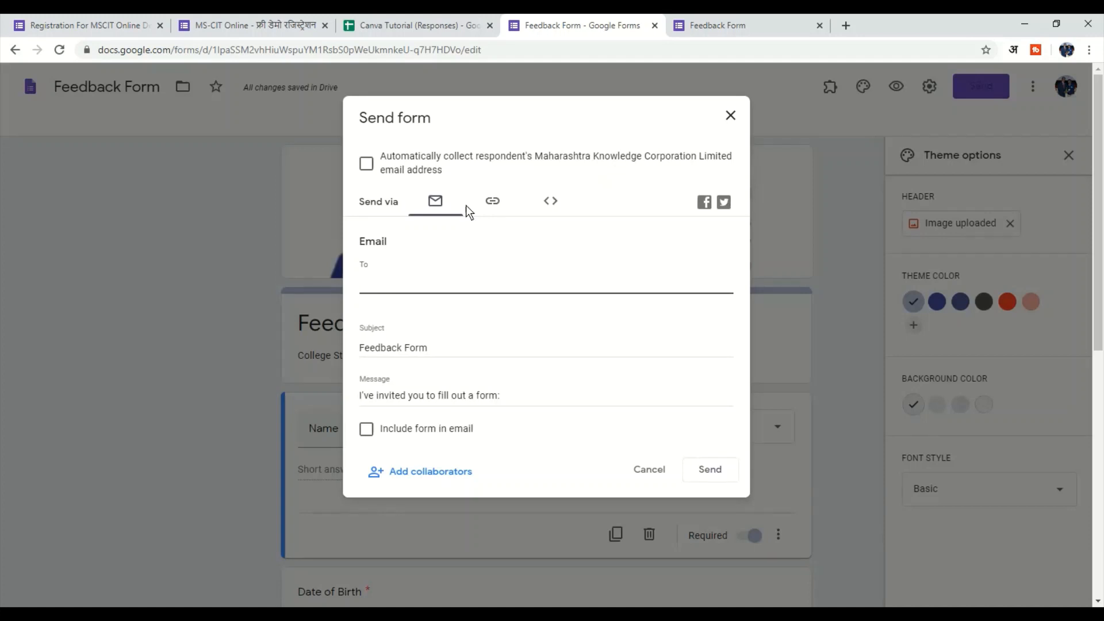
pyautogui.click(499, 203)
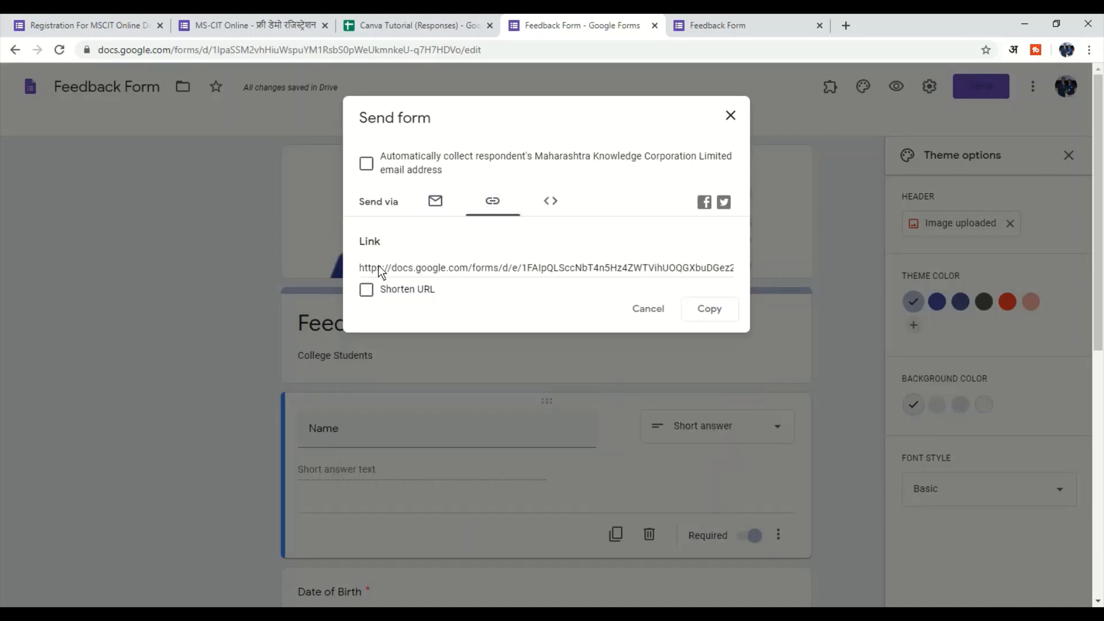
pyautogui.click(361, 268)
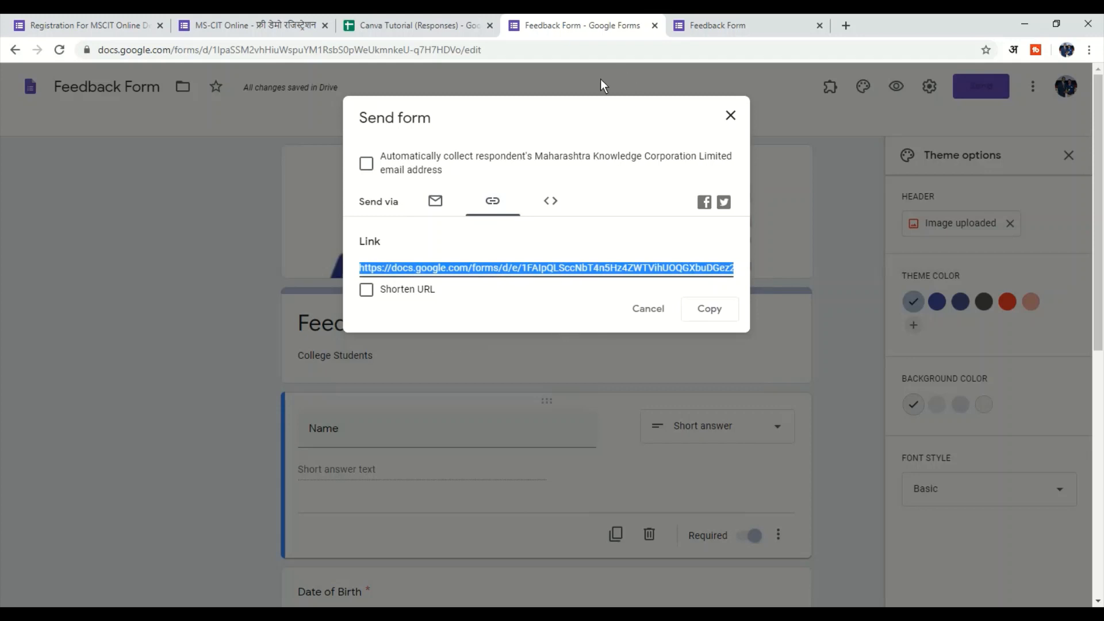
# Check the live Feedback Form from its fields down to the end, then return to the editor and close the sending options
pyautogui.click(734, 26)
pyautogui.scroll(-5, 614, 196)
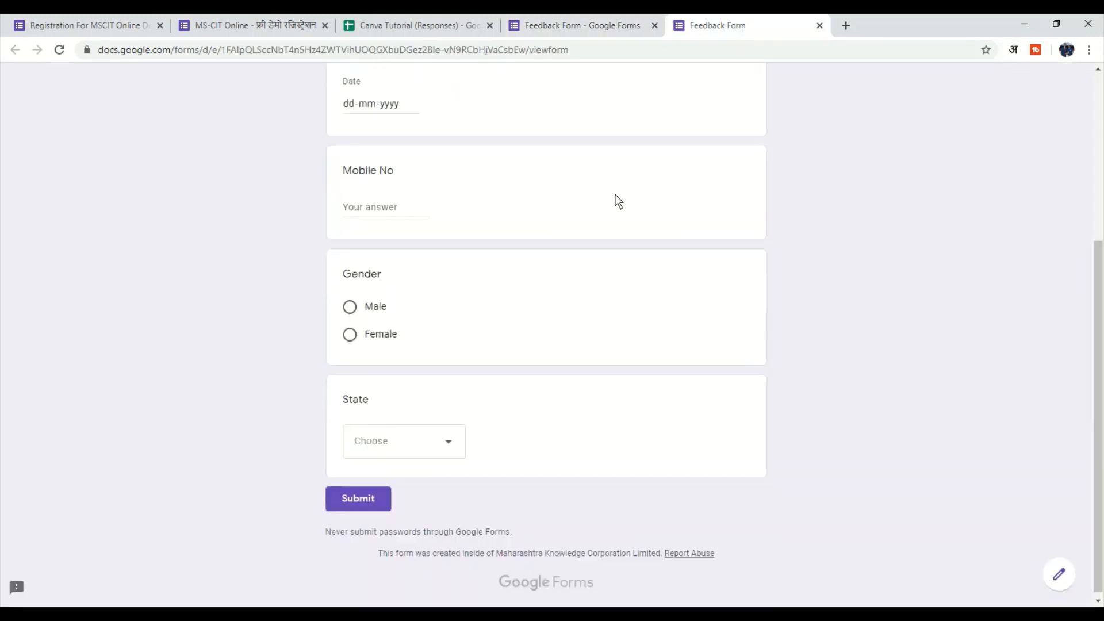
pyautogui.scroll(5, 611, 373)
pyautogui.scroll(-4, 575, 334)
pyautogui.scroll(-1, 558, 327)
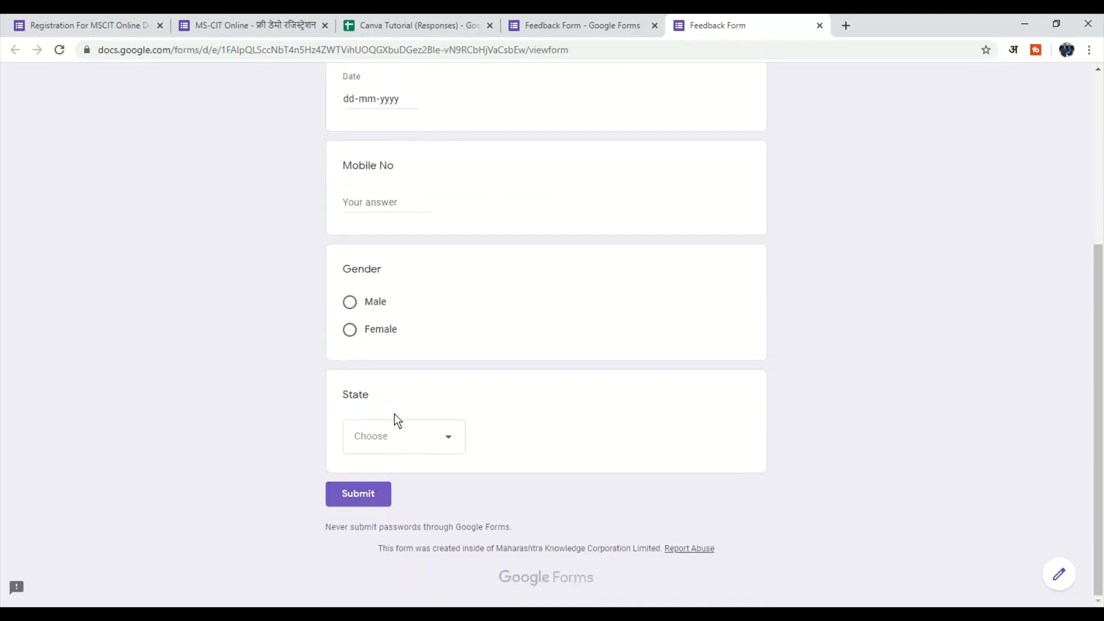
pyautogui.click(604, 24)
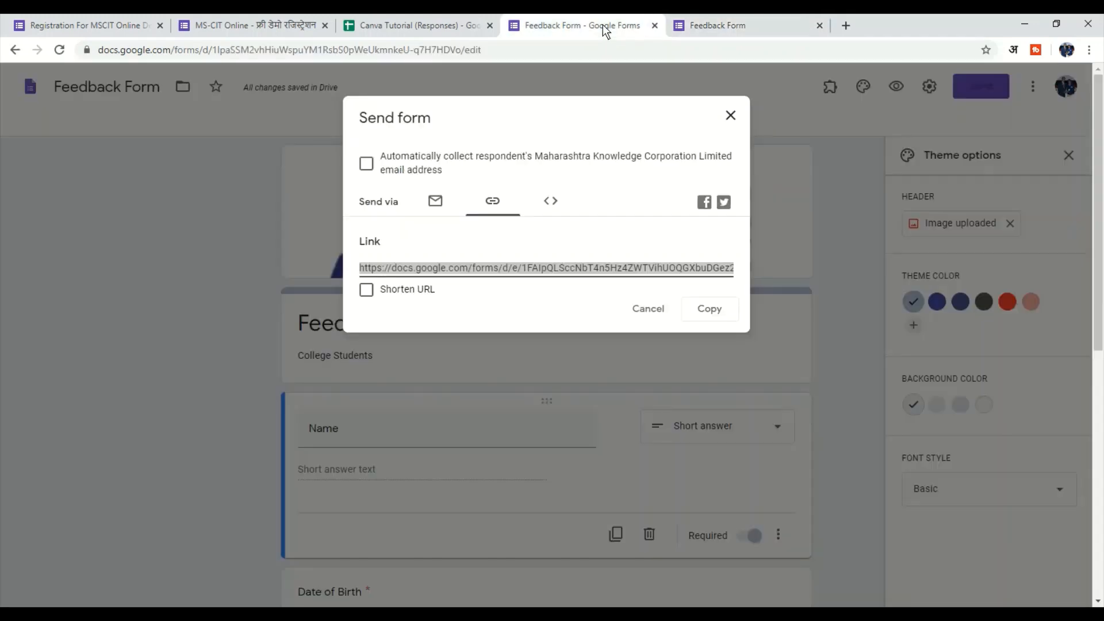
pyautogui.click(731, 116)
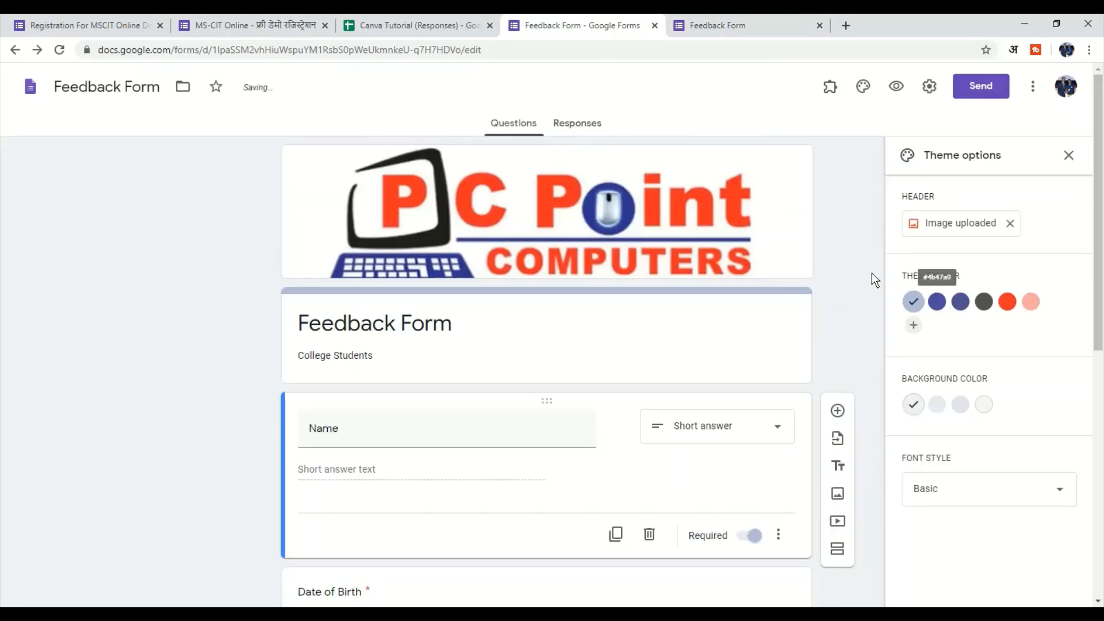
# Close the theme options and turn off the restriction to Maharashtra Knowledge Corporation Limited users in the form's general settings, saving the change
pyautogui.scroll(-8, 858, 291)
pyautogui.scroll(4, 817, 517)
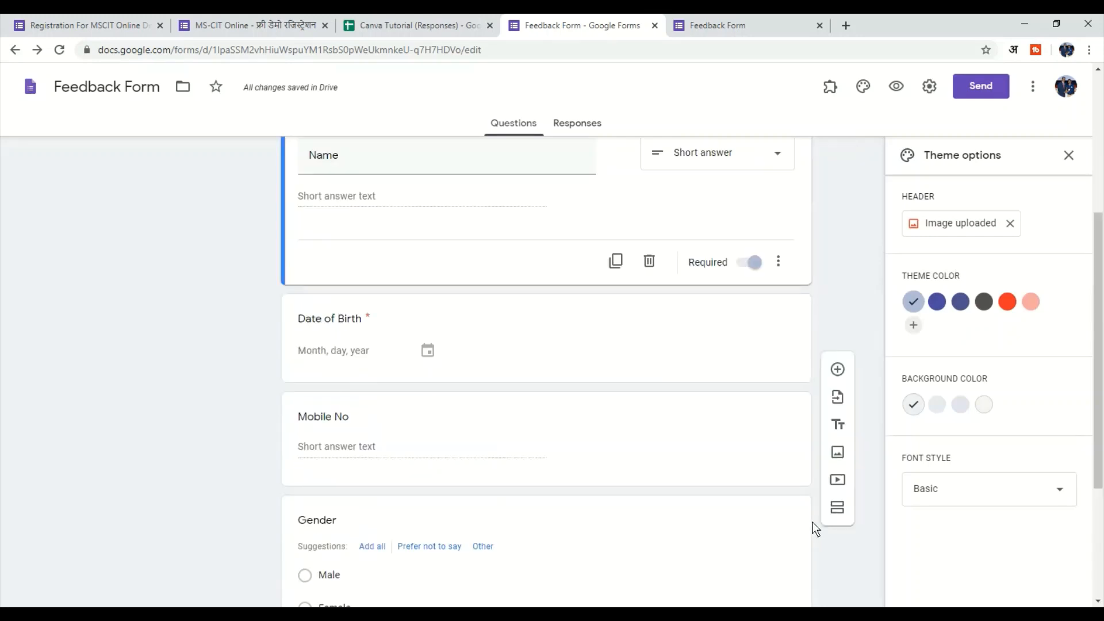
pyautogui.scroll(5, 813, 522)
pyautogui.scroll(-6, 713, 391)
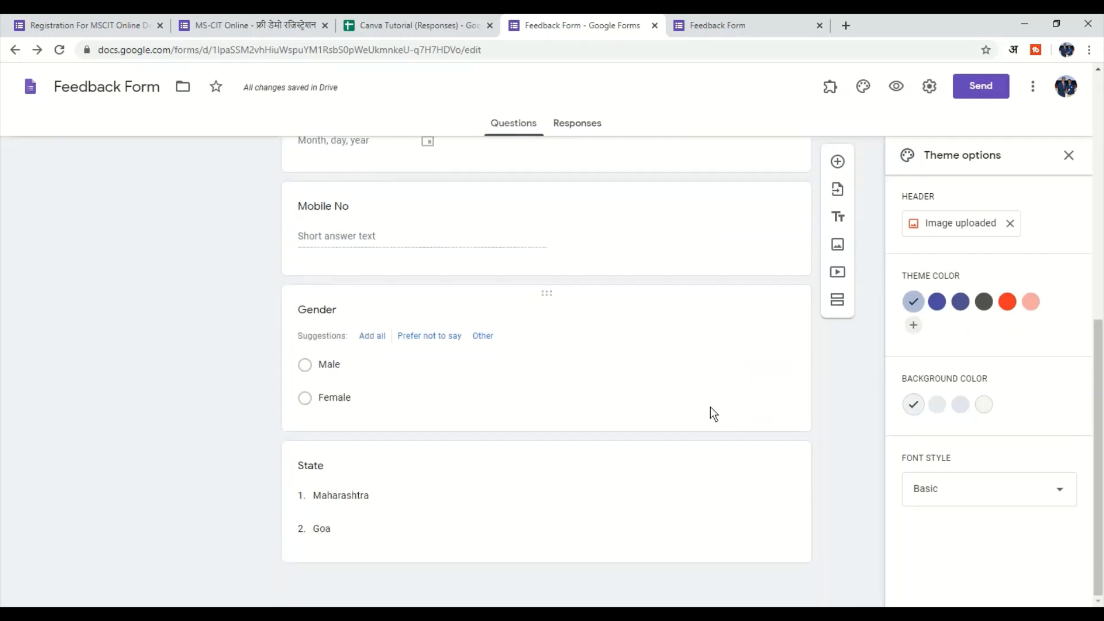
pyautogui.scroll(8, 723, 438)
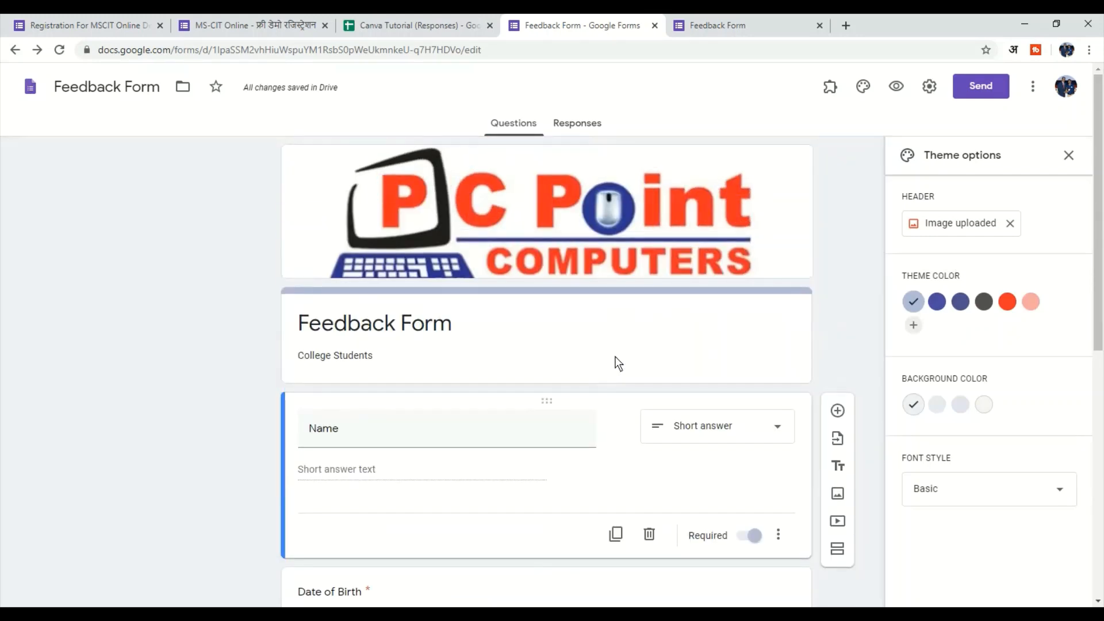
pyautogui.click(1069, 155)
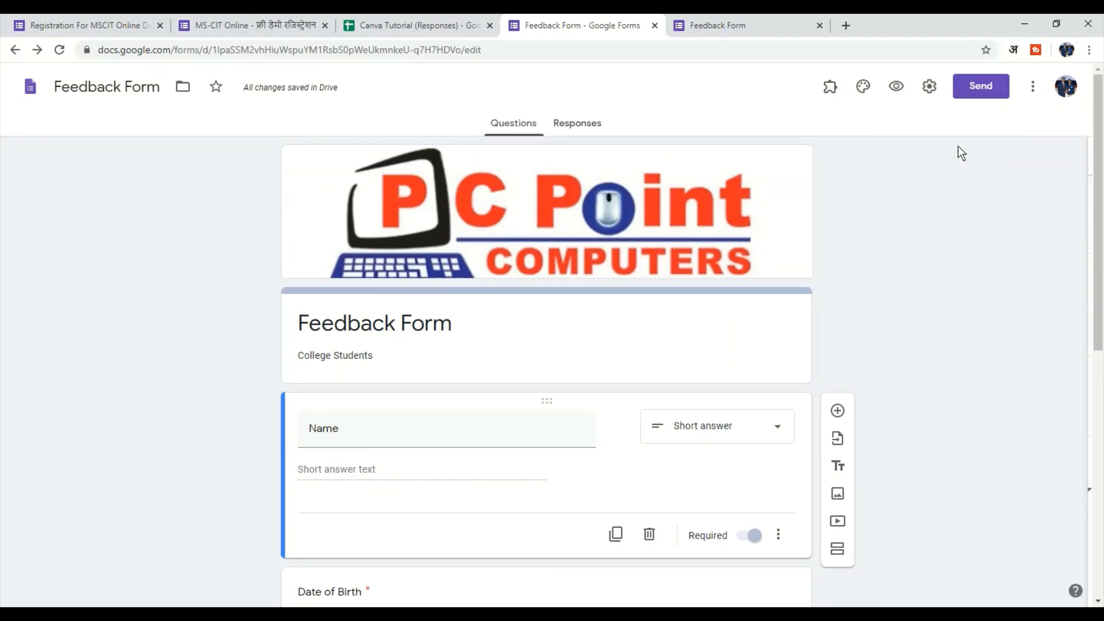
pyautogui.click(931, 85)
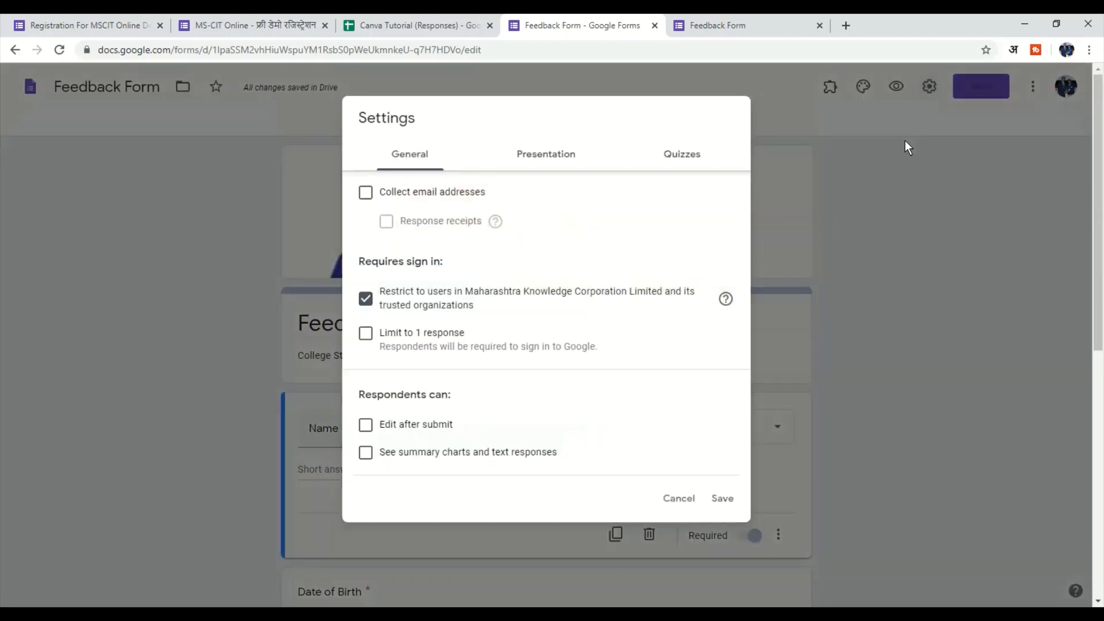
pyautogui.click(367, 300)
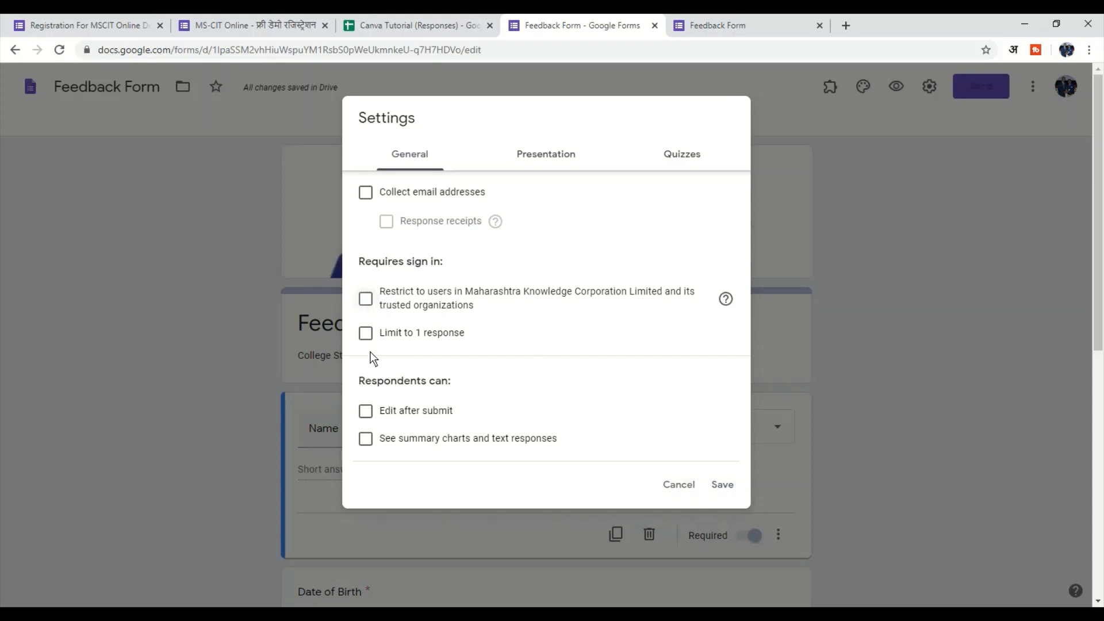
pyautogui.click(724, 486)
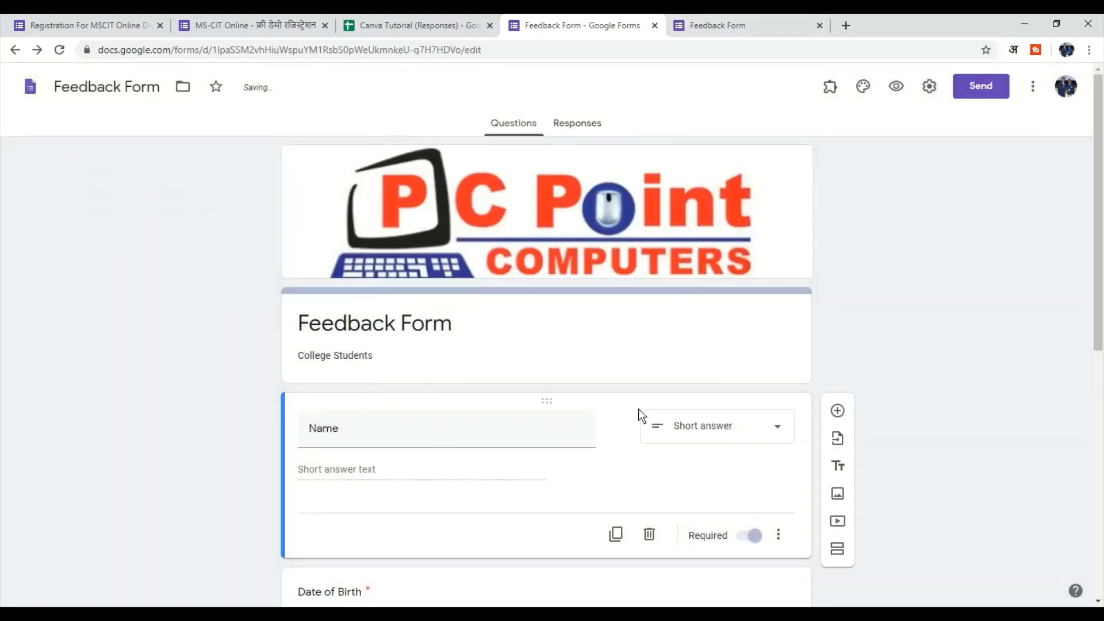
# Look through the Feedback Form's questions once more, then view its responses page and the option to create a spreadsheet
pyautogui.scroll(-8, 602, 366)
pyautogui.scroll(4, 597, 460)
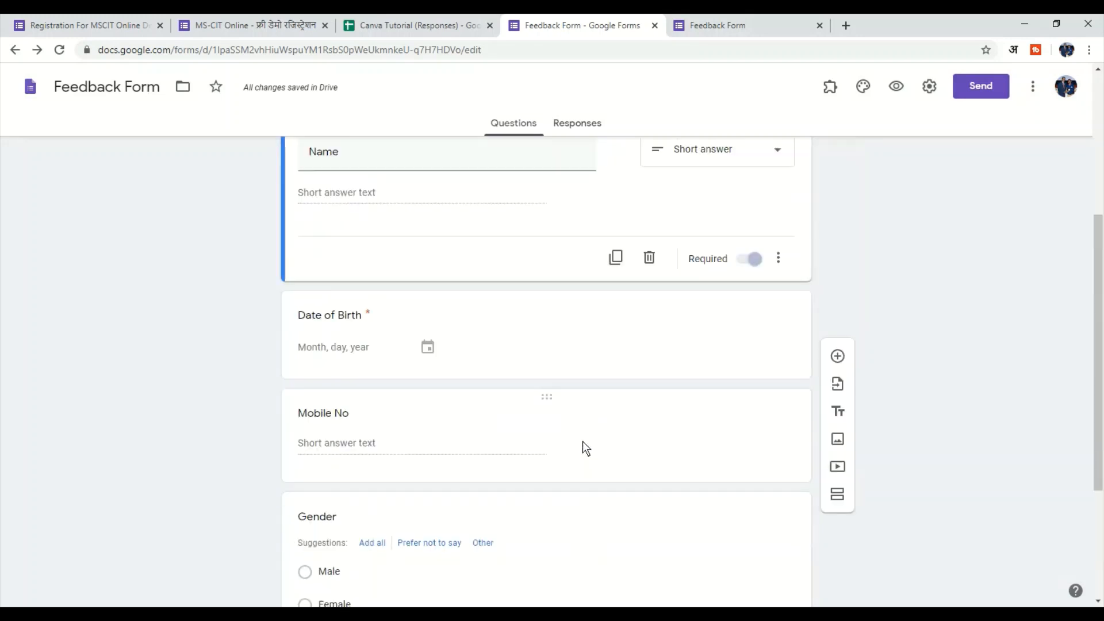
pyautogui.scroll(5, 582, 442)
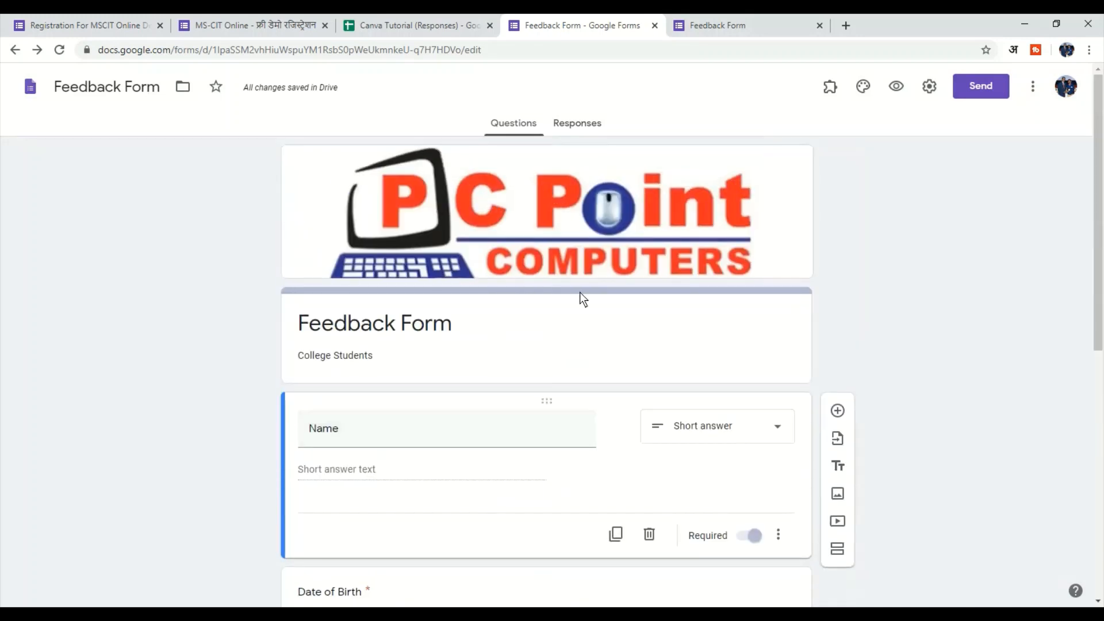
pyautogui.click(579, 124)
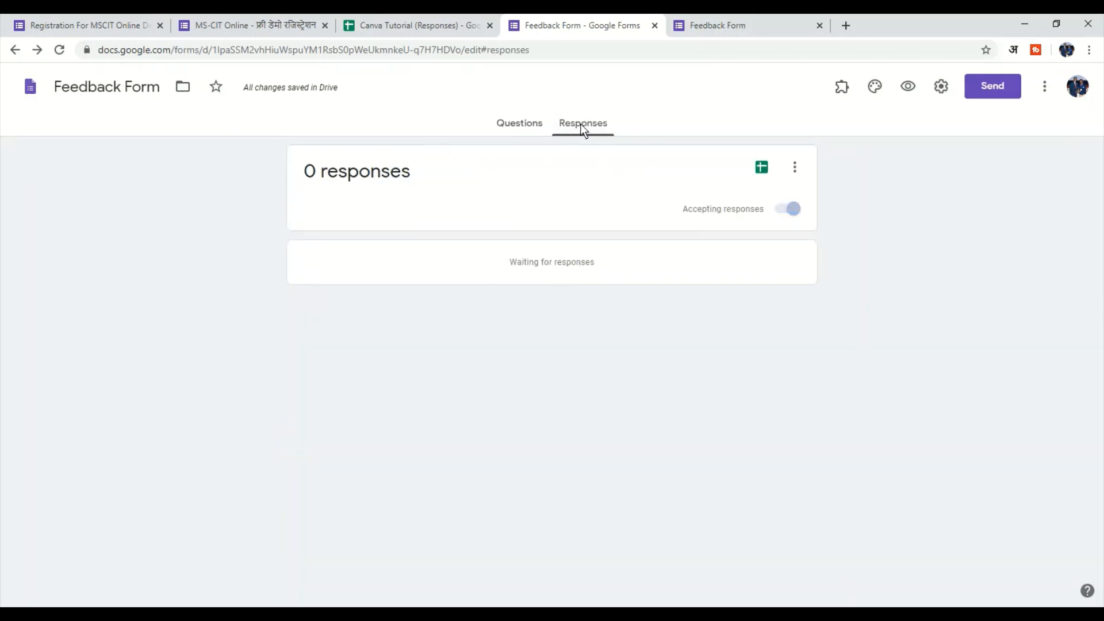
pyautogui.click(533, 130)
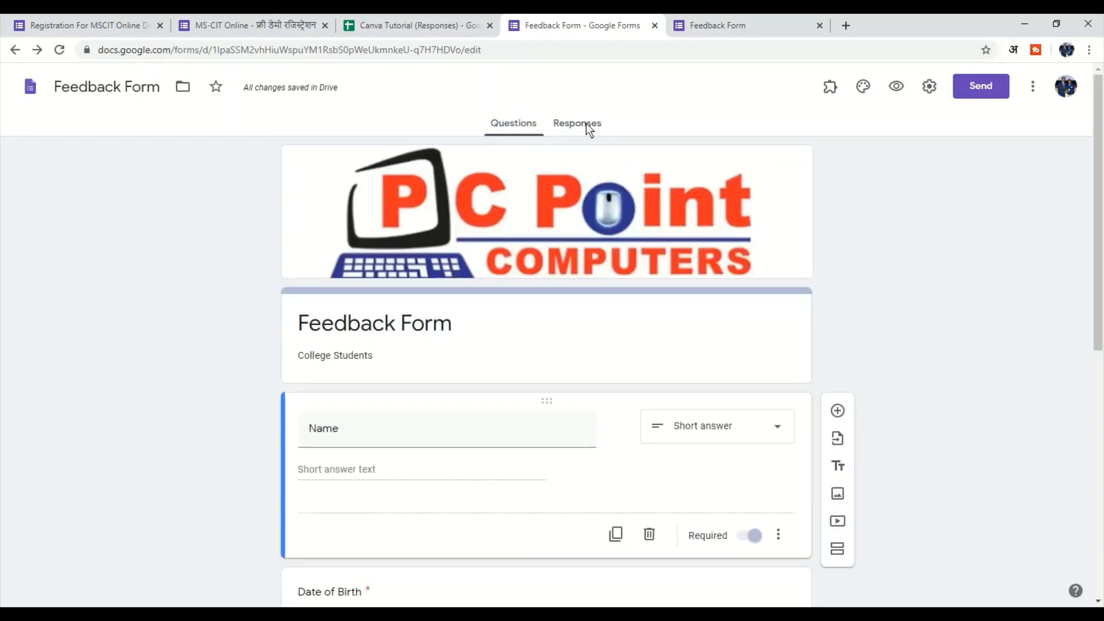
pyautogui.click(586, 124)
pyautogui.click(520, 125)
pyautogui.click(575, 122)
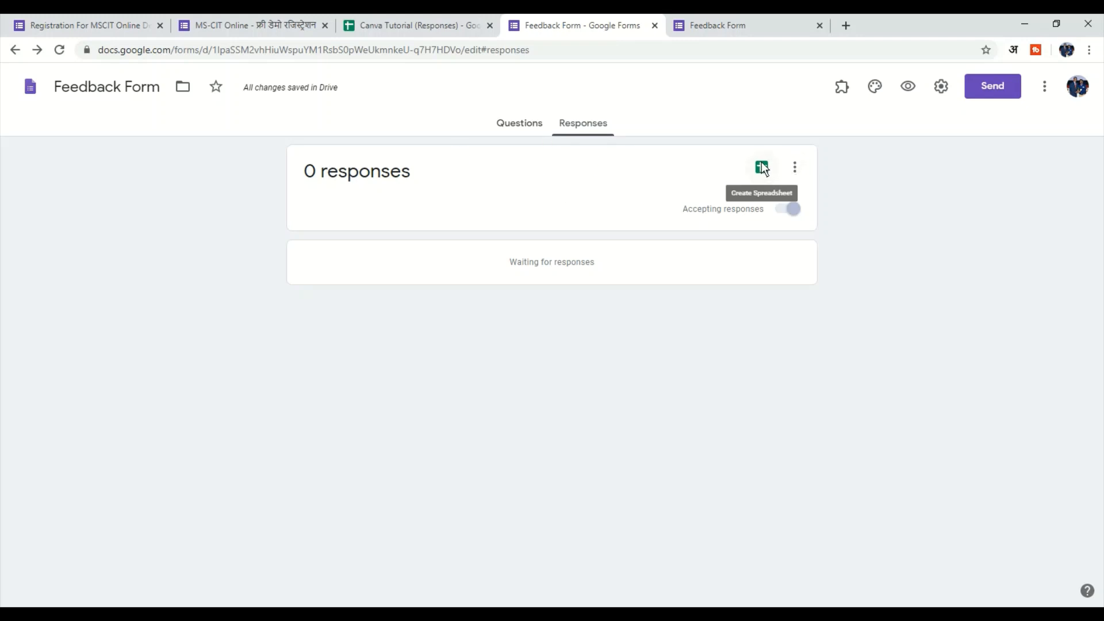
# Go to the Registration For MSCIT Online Demo responses and view the spreadsheet destination choices, dismissing them without creating a spreadsheet
pyautogui.click(236, 21)
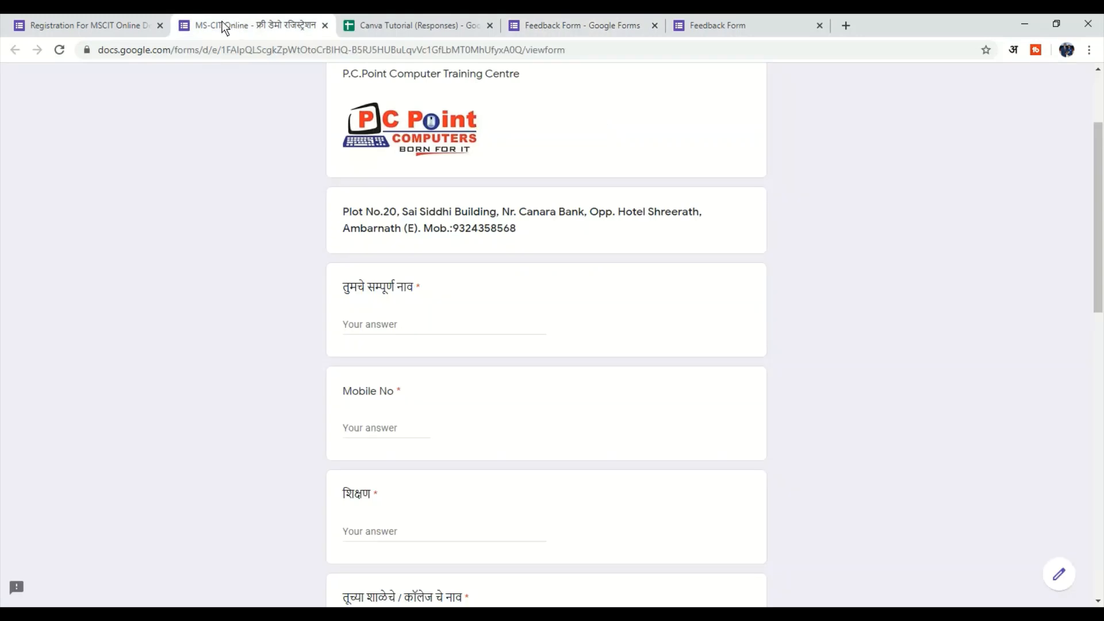
pyautogui.click(136, 17)
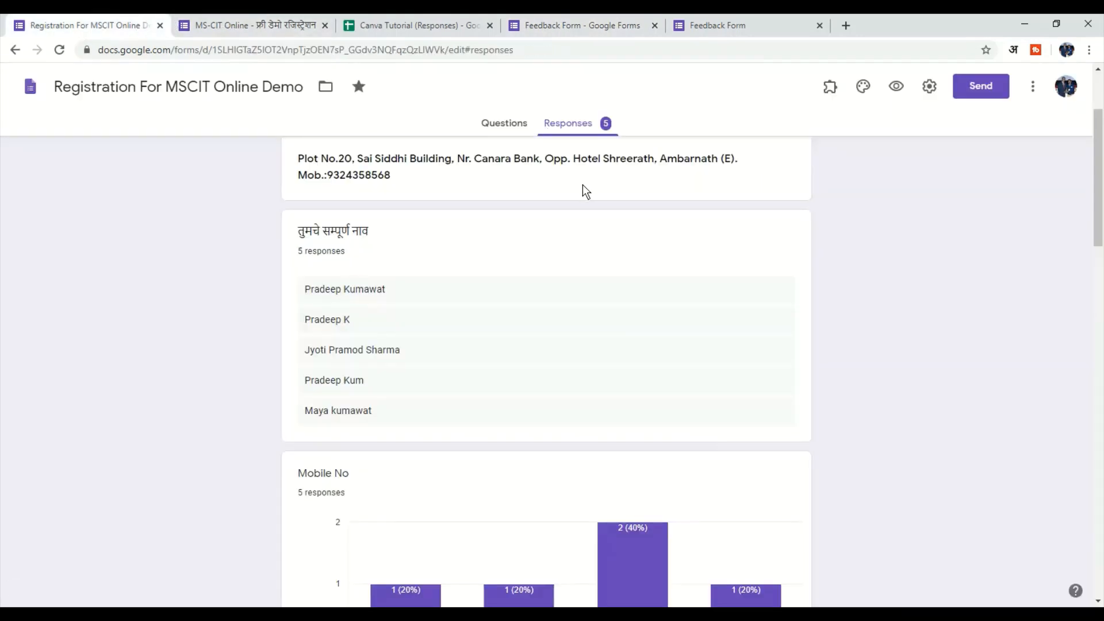
pyautogui.scroll(3, 583, 185)
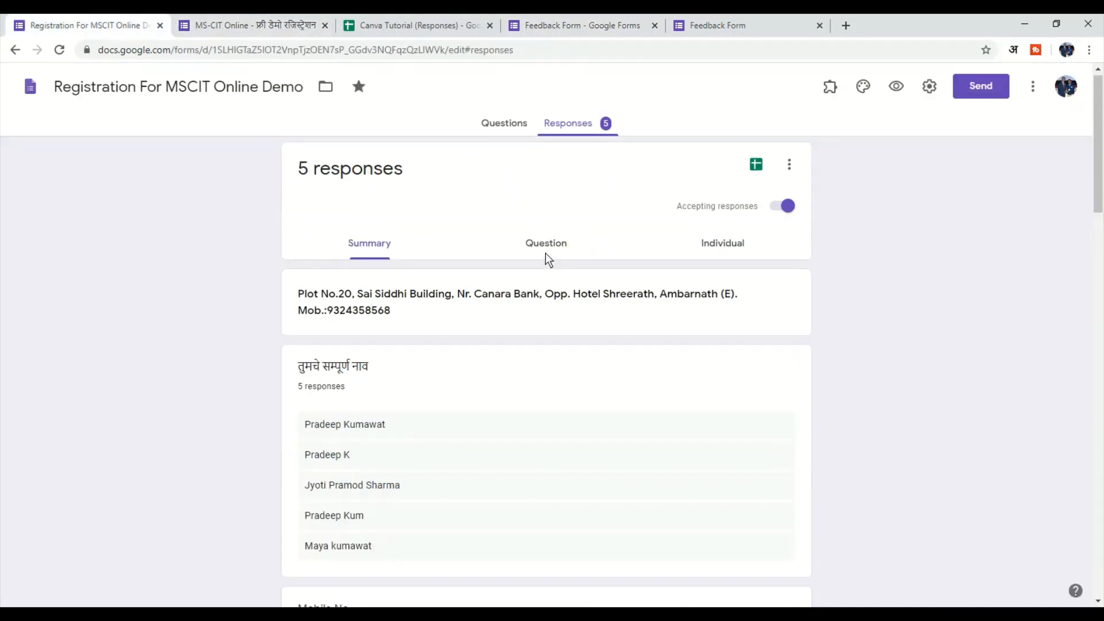
pyautogui.click(756, 166)
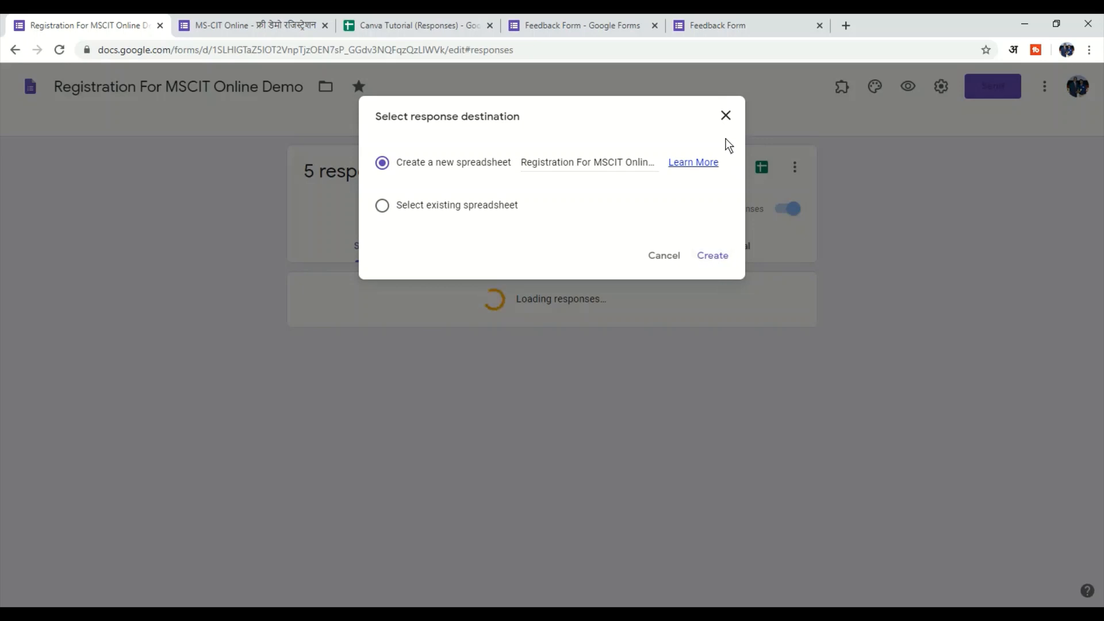
pyautogui.click(725, 116)
# Examine the feedback in the Canva Tutorial (Responses) spreadsheet, comparing it with the Feedback Form's responses page and live form
pyautogui.click(391, 26)
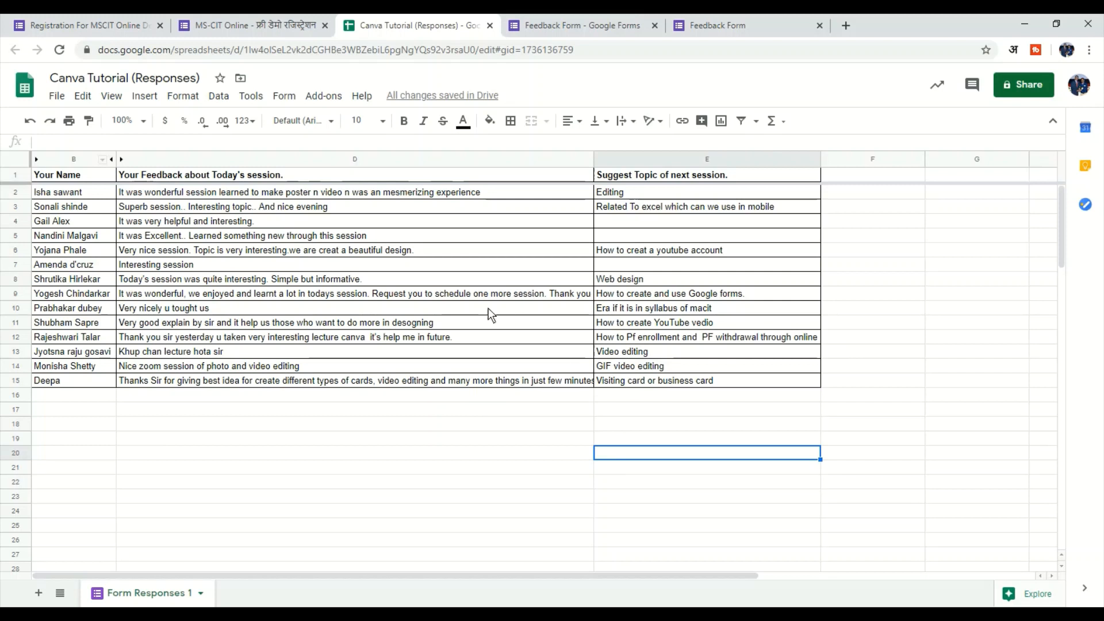
pyautogui.click(604, 22)
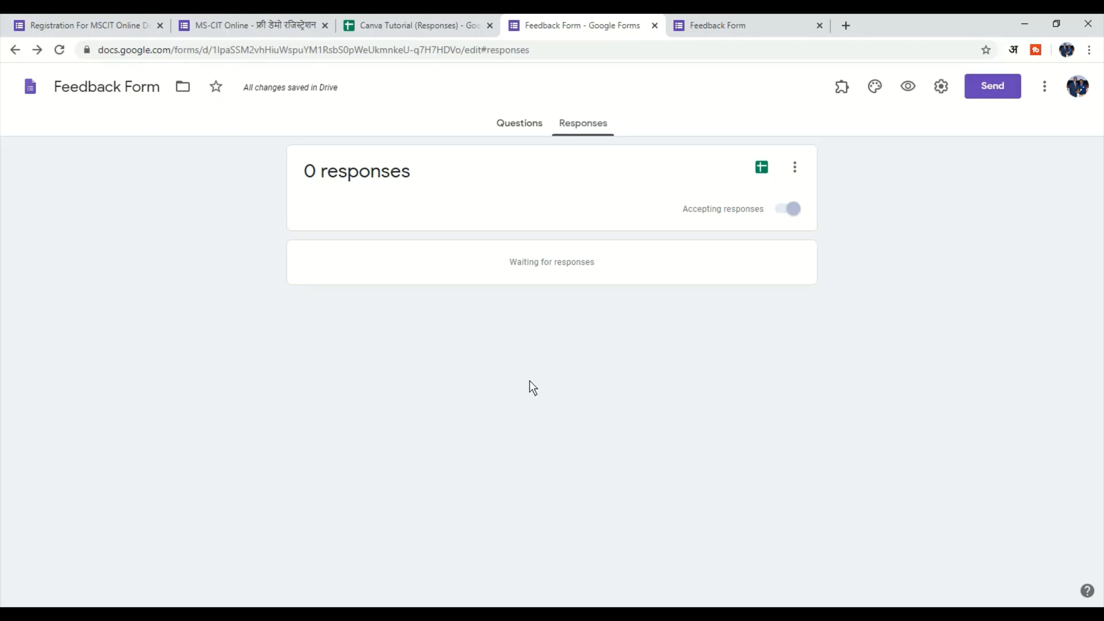
pyautogui.click(449, 27)
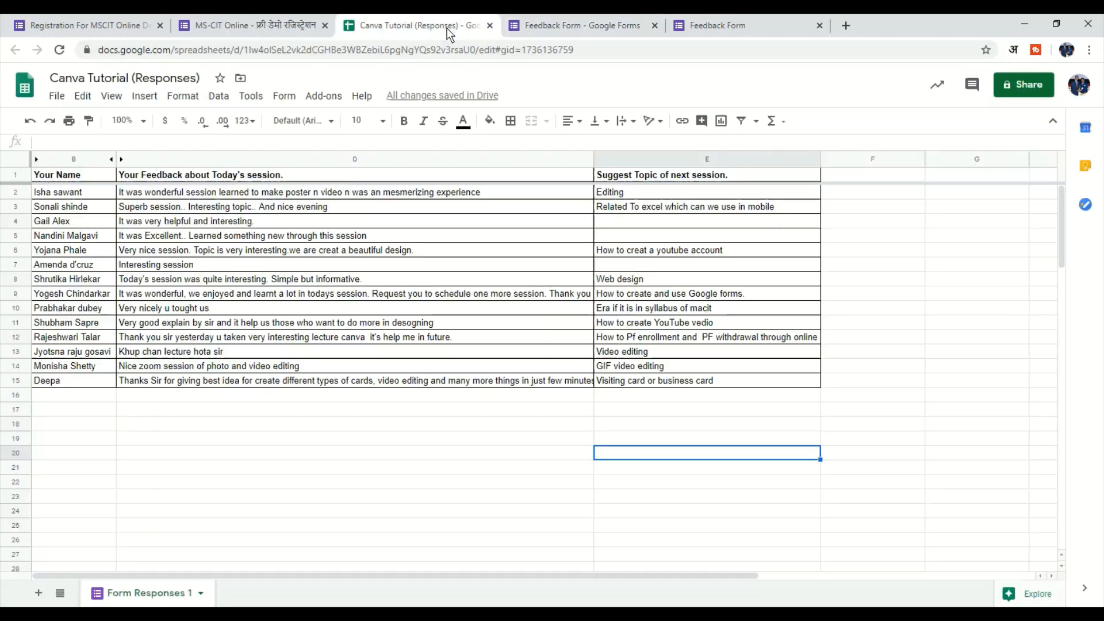
pyautogui.click(569, 21)
pyautogui.click(705, 29)
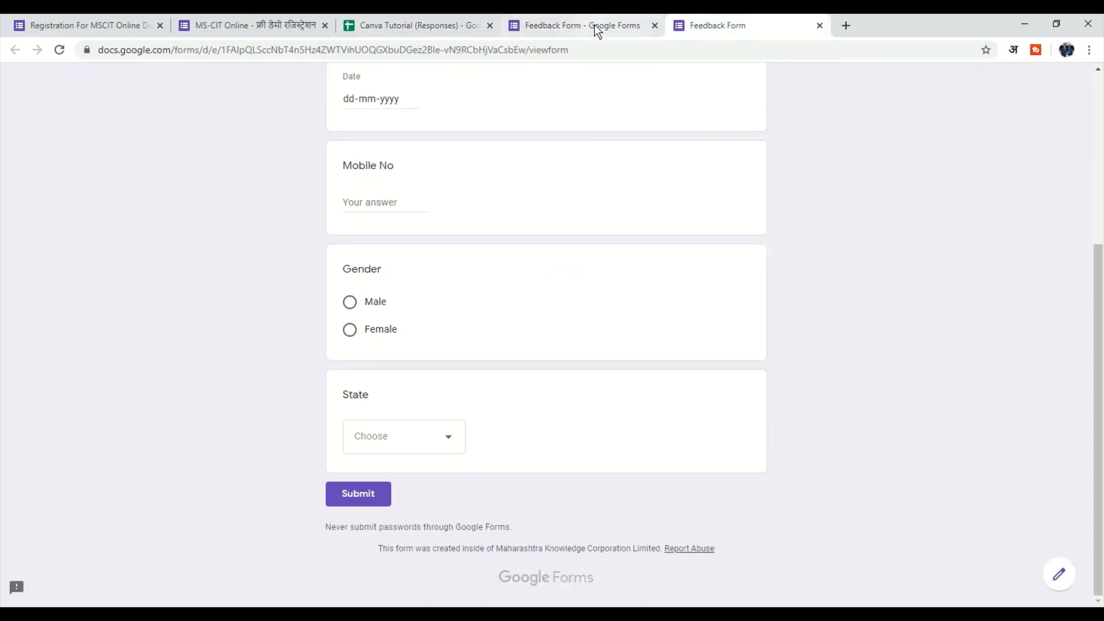
pyautogui.click(595, 25)
pyautogui.click(425, 27)
pyautogui.click(543, 20)
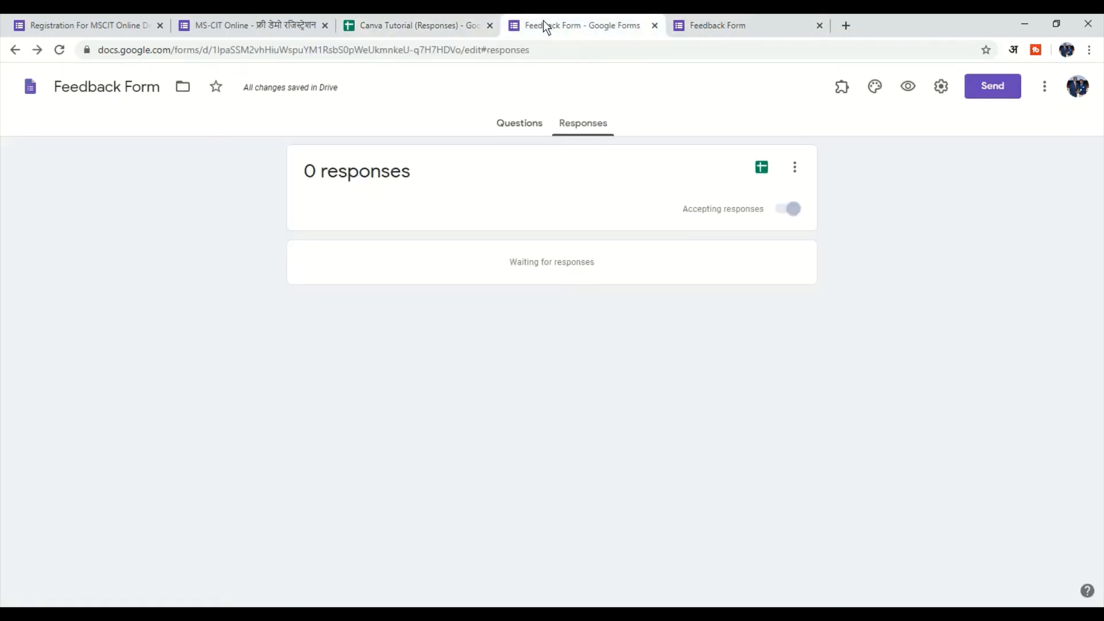
pyautogui.click(702, 23)
pyautogui.click(431, 27)
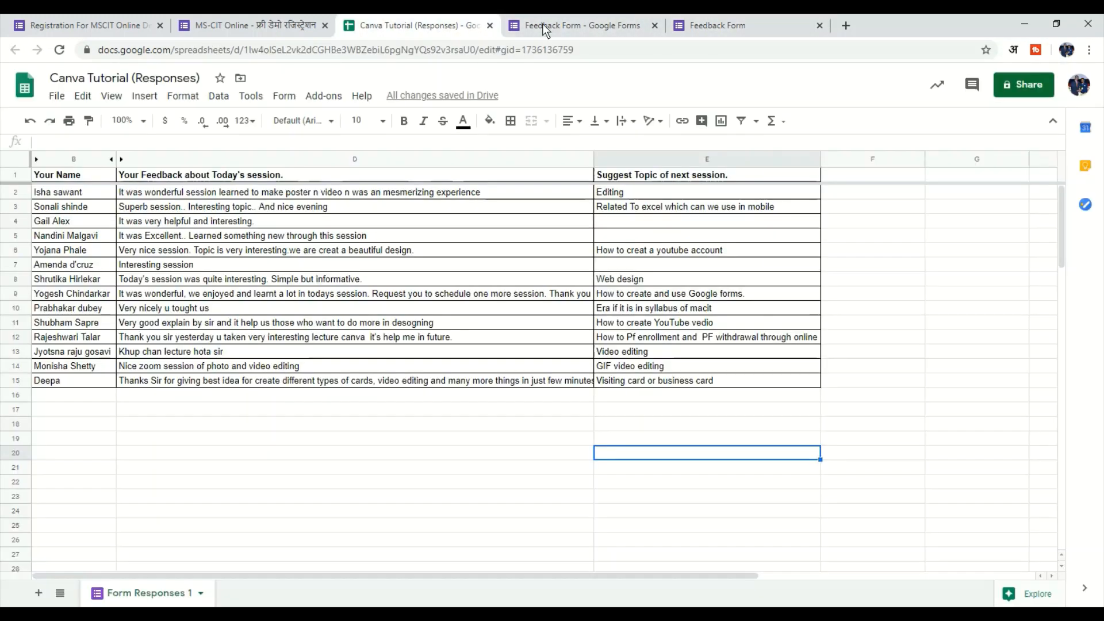
pyautogui.click(578, 23)
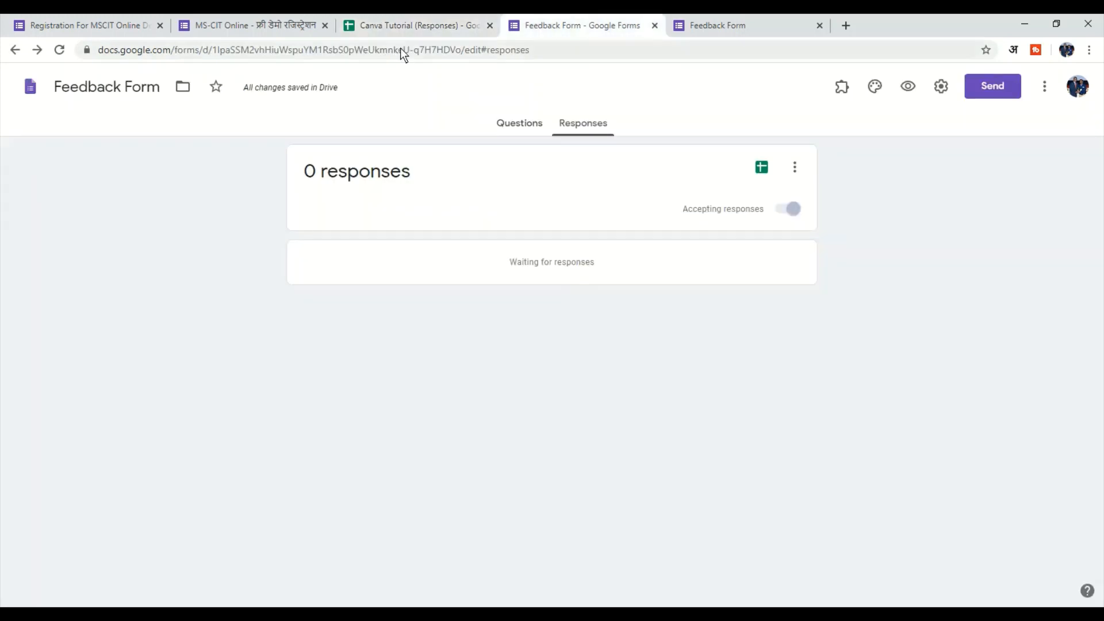
pyautogui.click(396, 23)
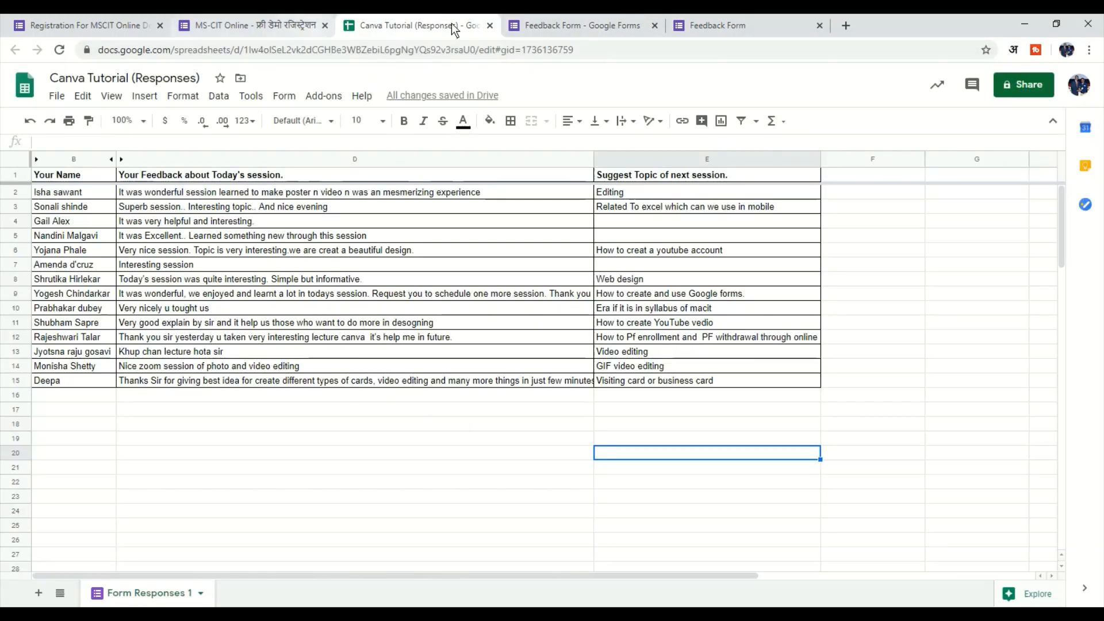
pyautogui.click(528, 25)
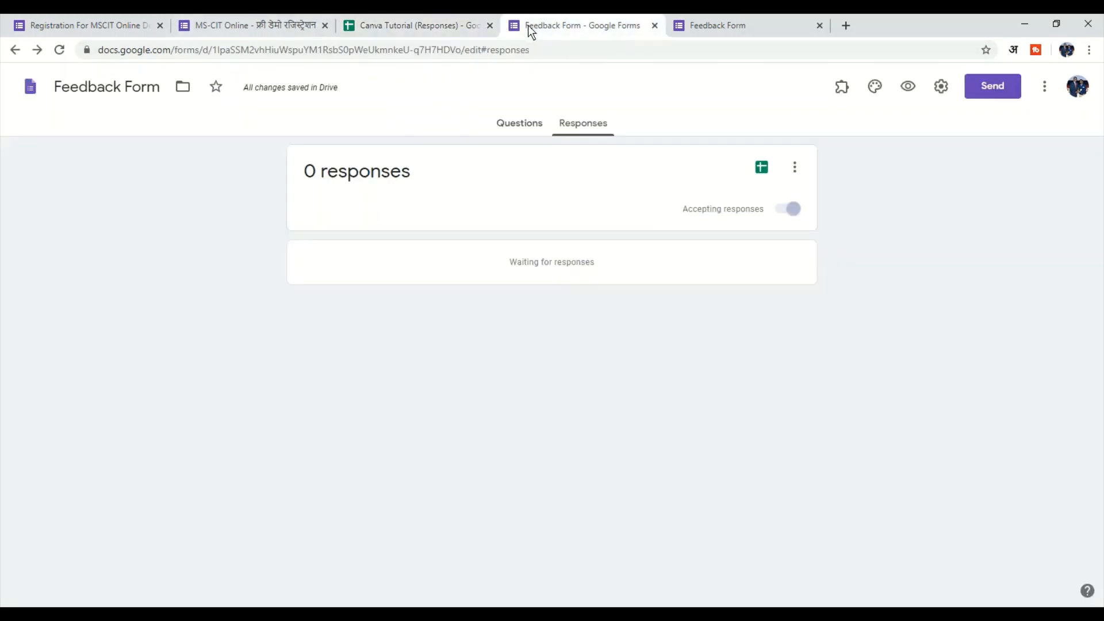
# Look over the live Feedback Form and review all of its questions in the form editor, from the header image to State
pyautogui.click(707, 25)
pyautogui.scroll(10, 574, 174)
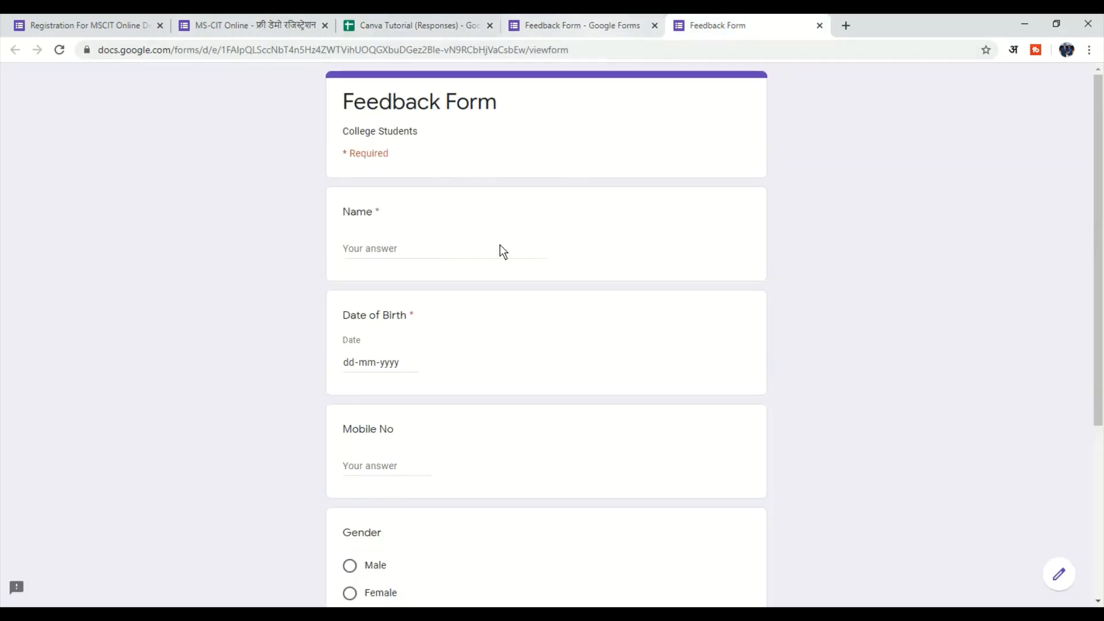
pyautogui.scroll(-5, 499, 247)
pyautogui.scroll(5, 503, 395)
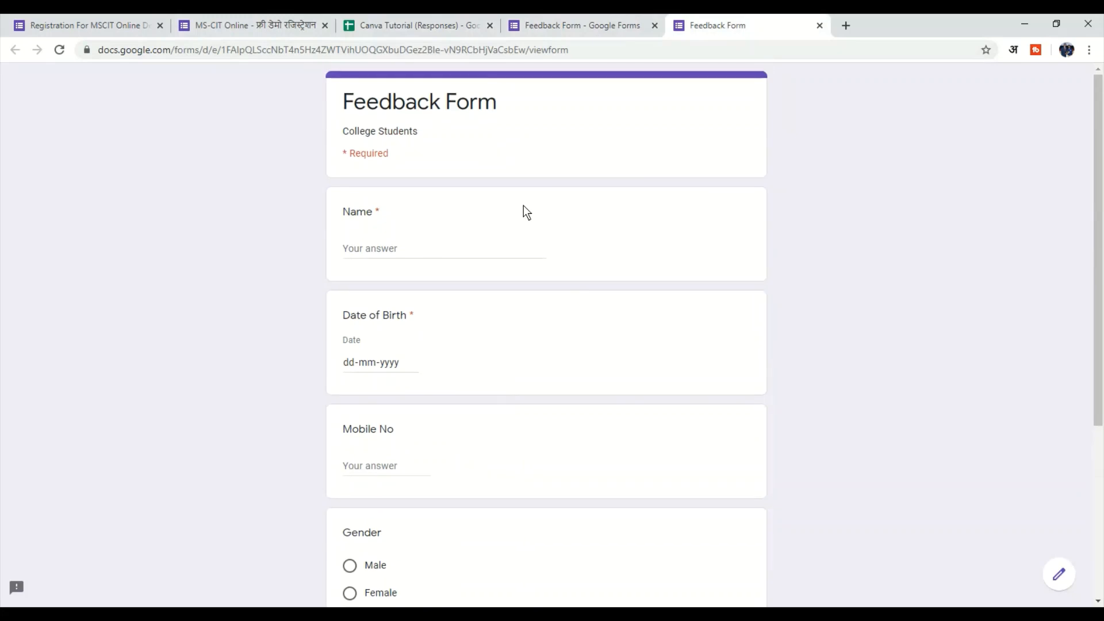
pyautogui.click(560, 24)
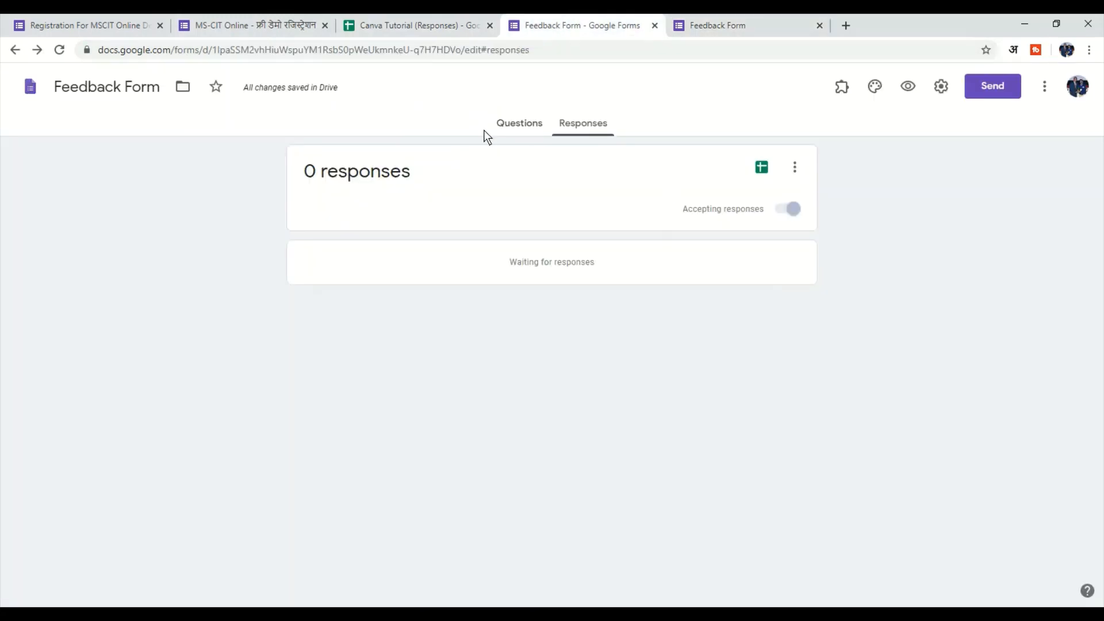
pyautogui.click(516, 123)
pyautogui.scroll(-6, 549, 348)
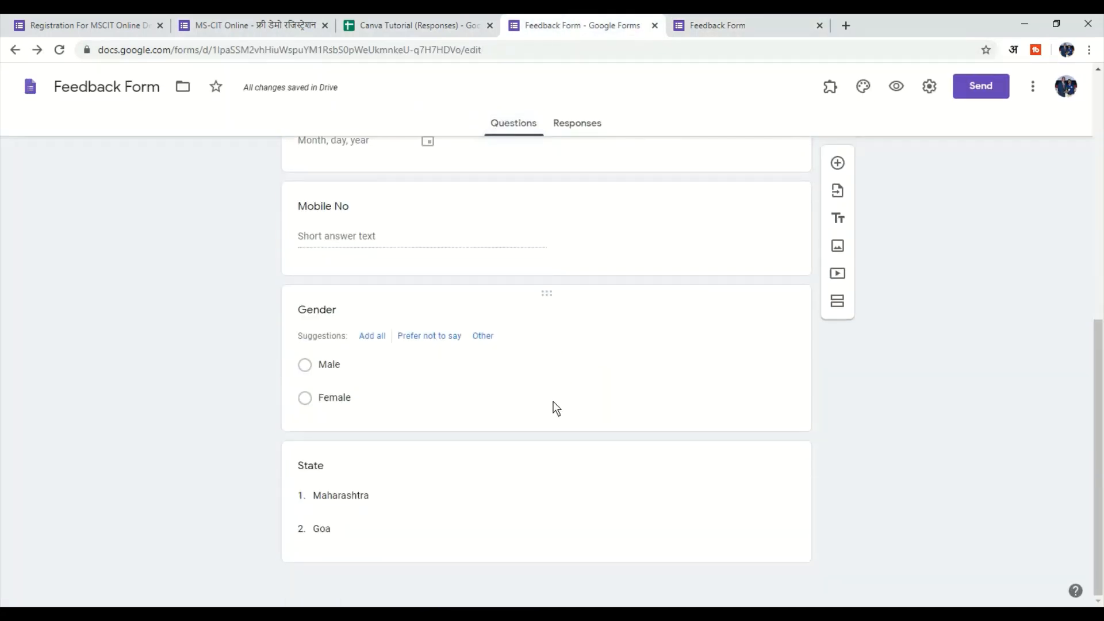
pyautogui.scroll(6, 558, 403)
pyautogui.scroll(-9, 588, 359)
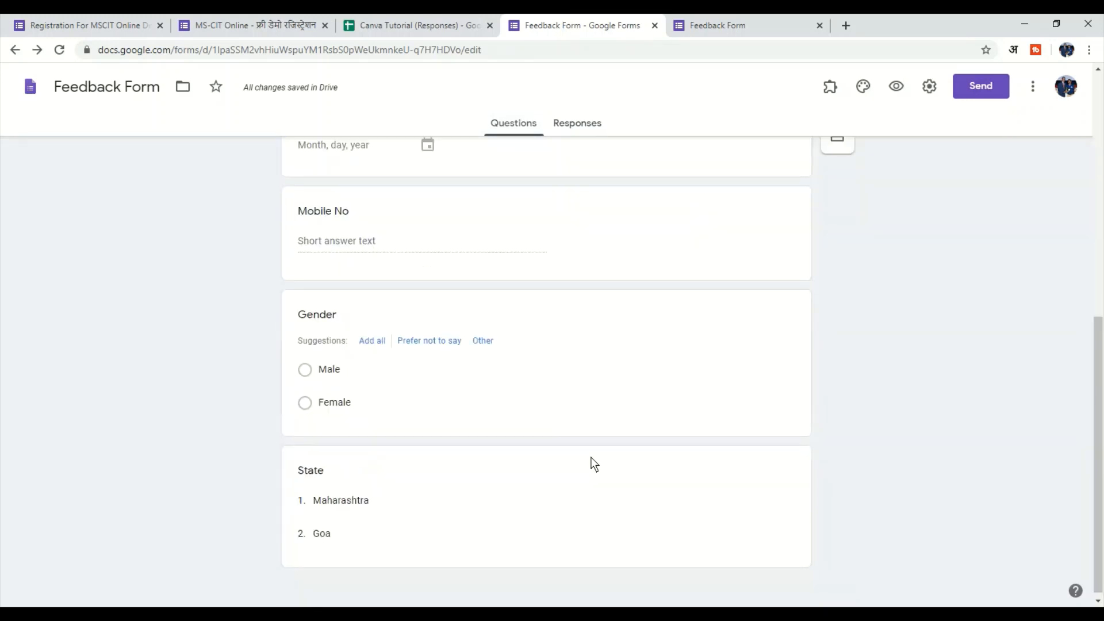
pyautogui.scroll(2, 591, 494)
pyautogui.scroll(-2, 592, 503)
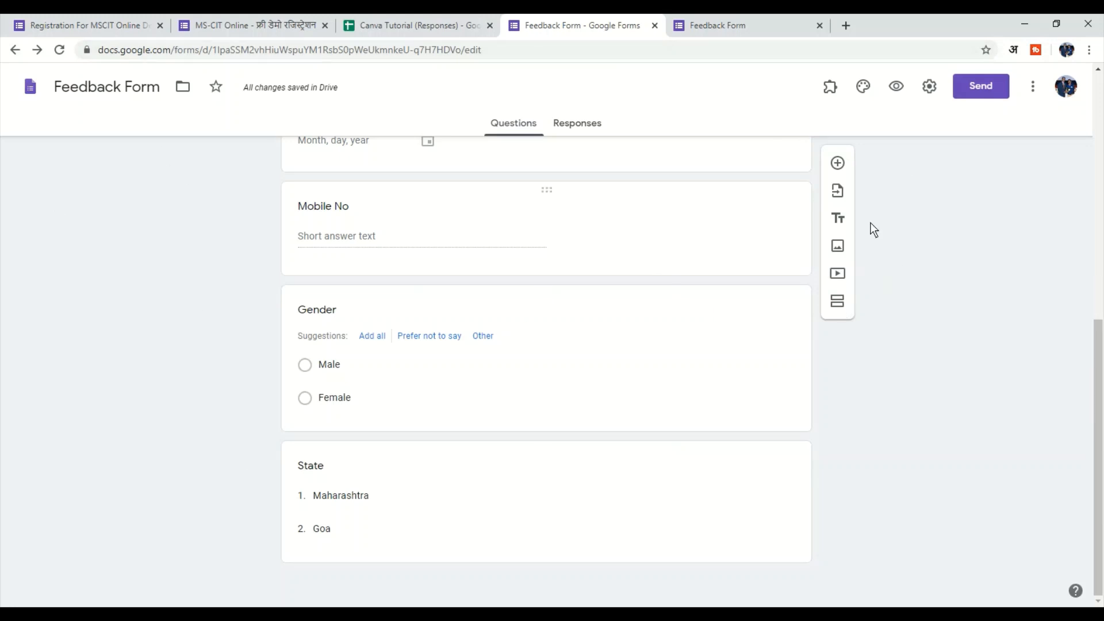
pyautogui.scroll(8, 874, 229)
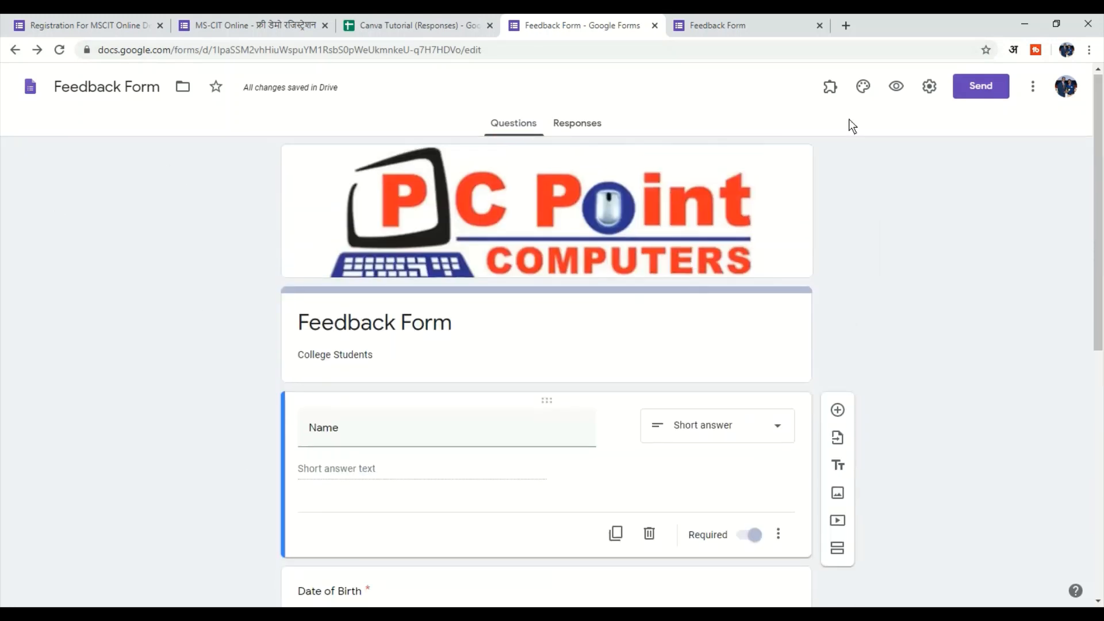
# Preview the themed Feedback Form as respondents see it and examine it from the header image to the end of the form
pyautogui.click(896, 86)
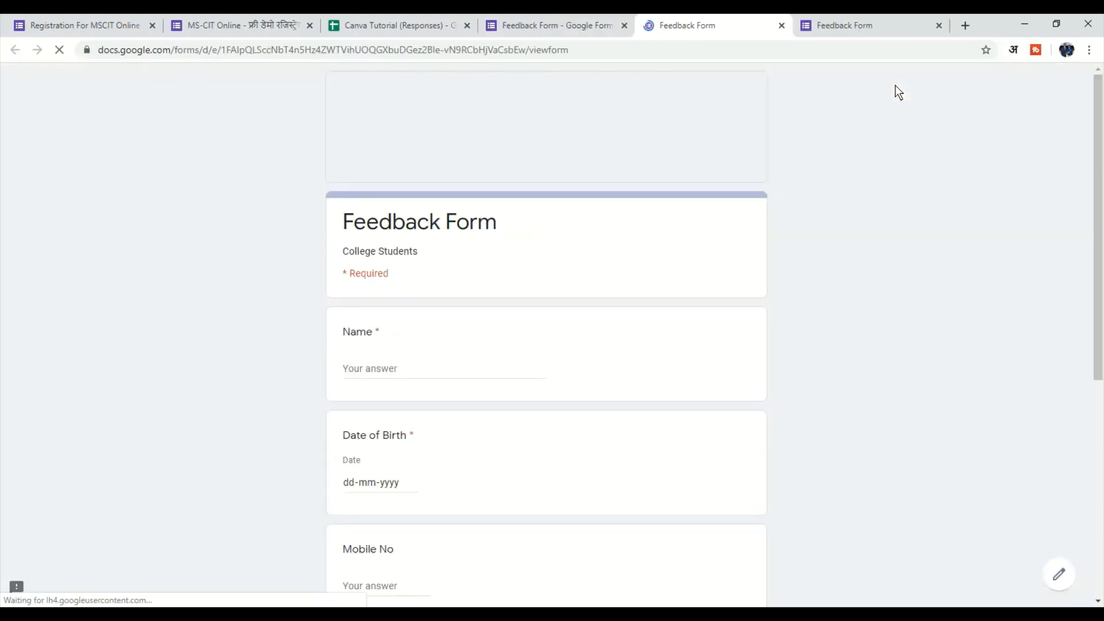
pyautogui.scroll(-6, 1038, 382)
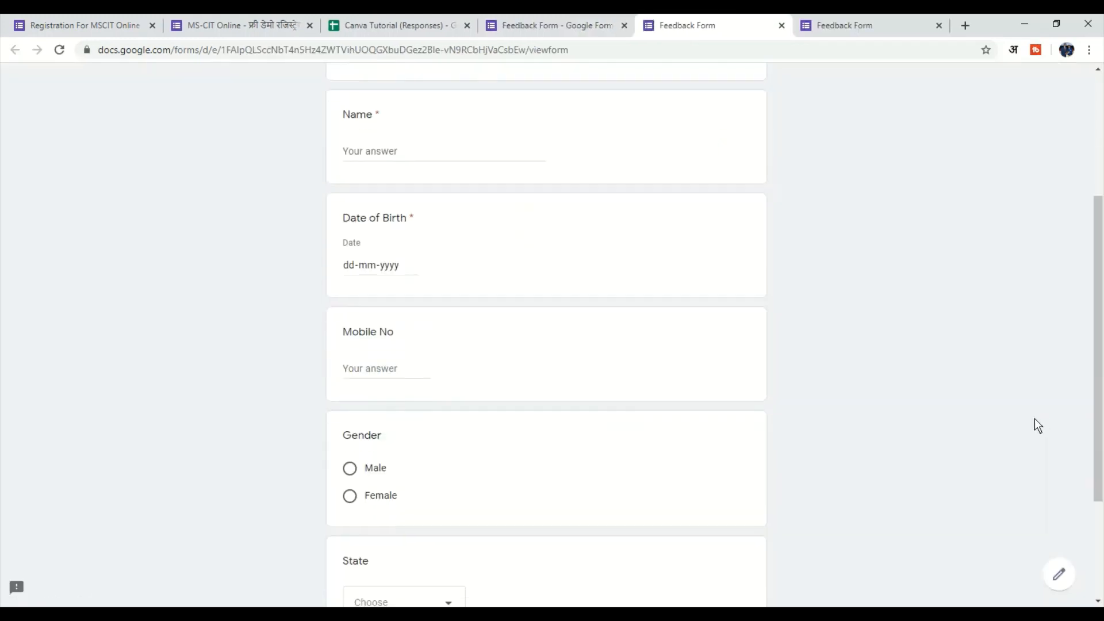
pyautogui.scroll(6, 714, 412)
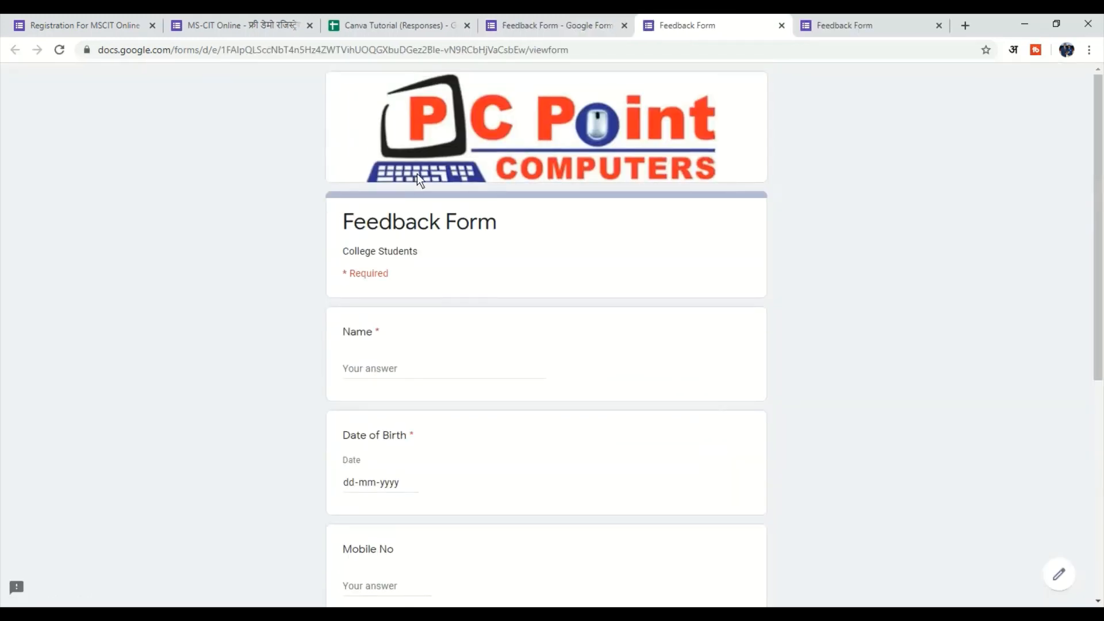
pyautogui.scroll(-5, 437, 229)
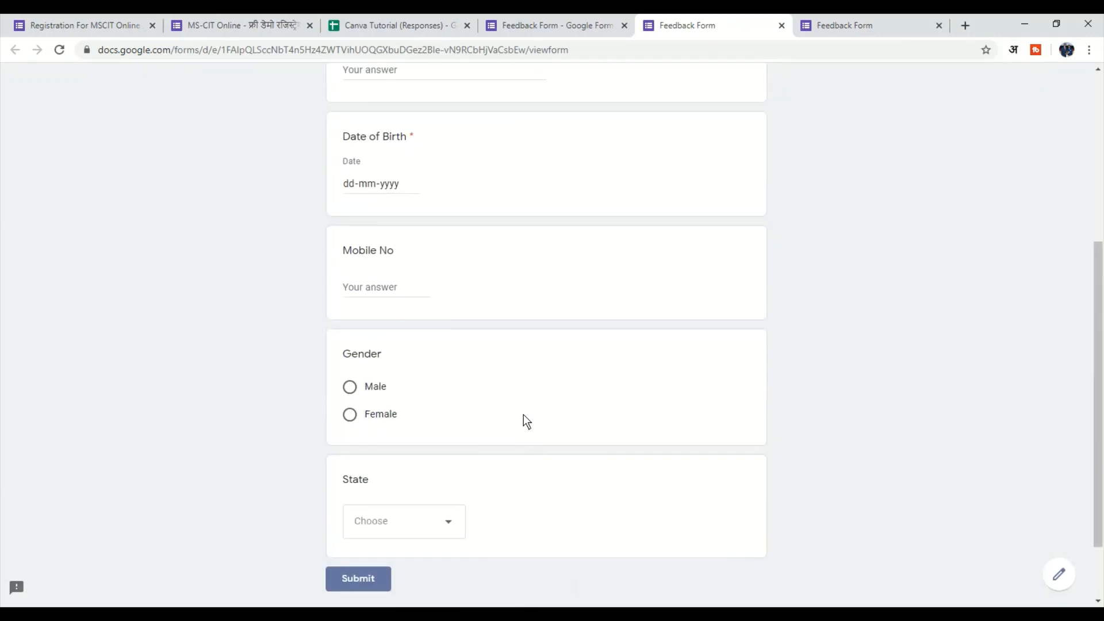
pyautogui.scroll(5, 523, 414)
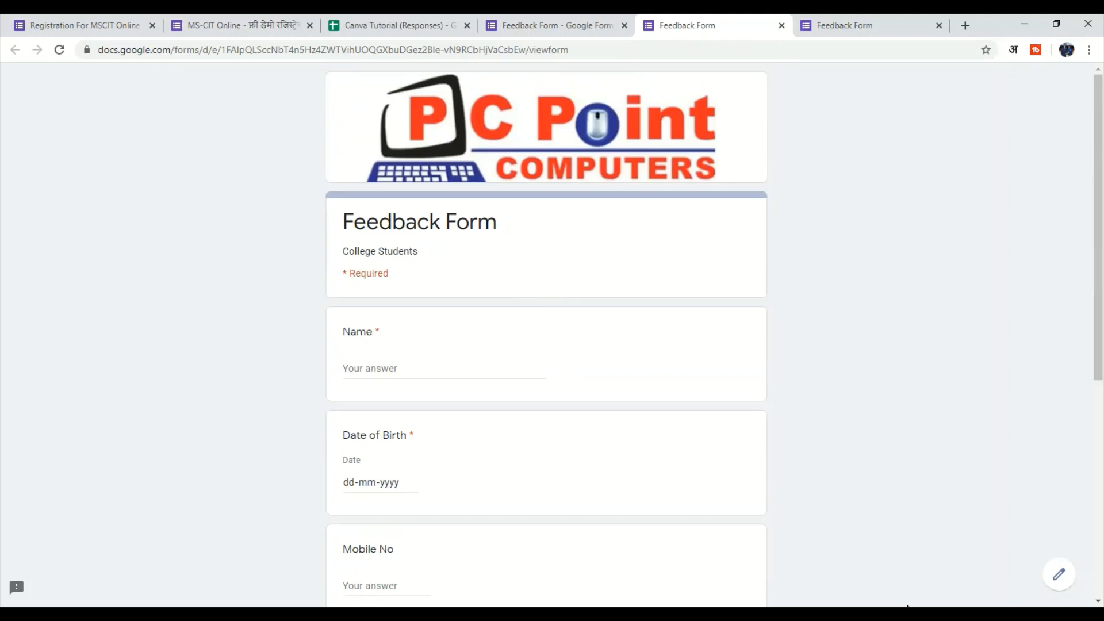
pyautogui.click(936, 614)
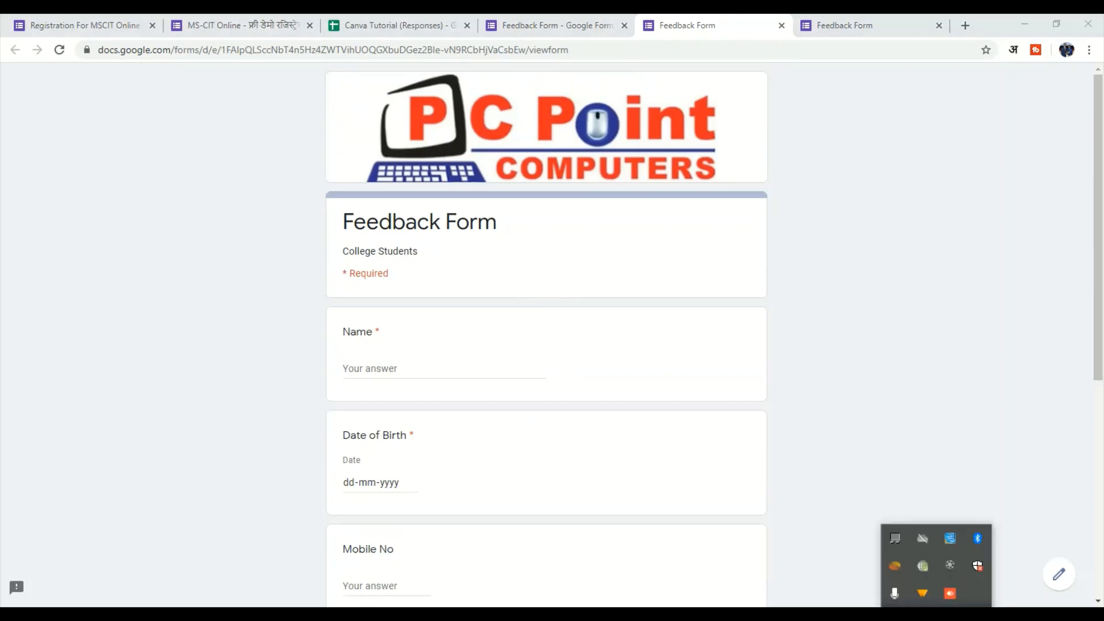
pyautogui.click(951, 569)
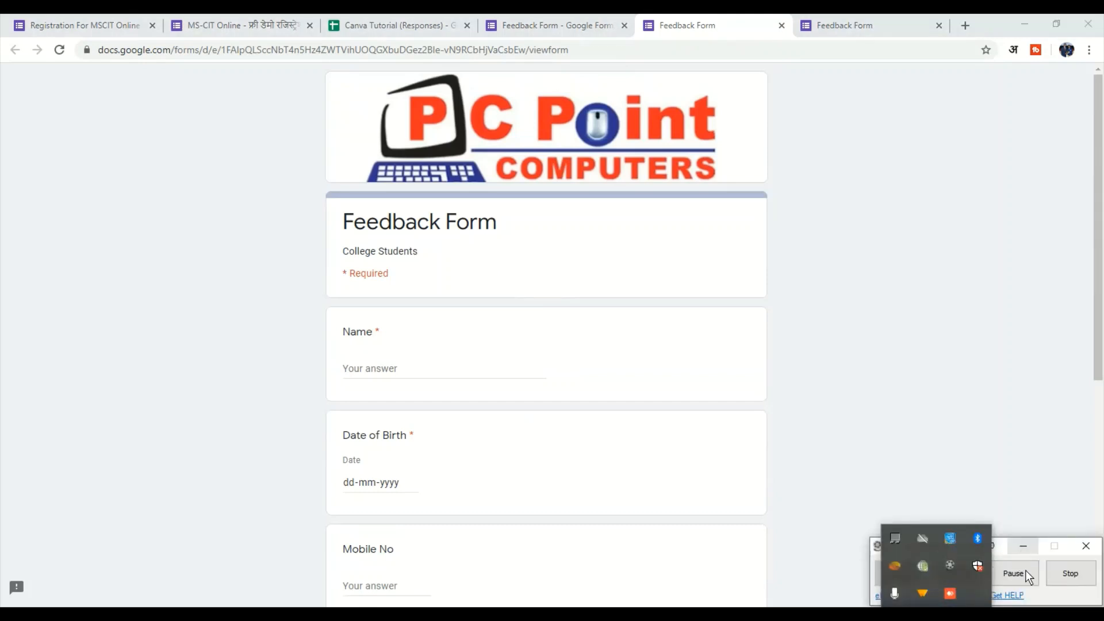
pyautogui.click(1064, 598)
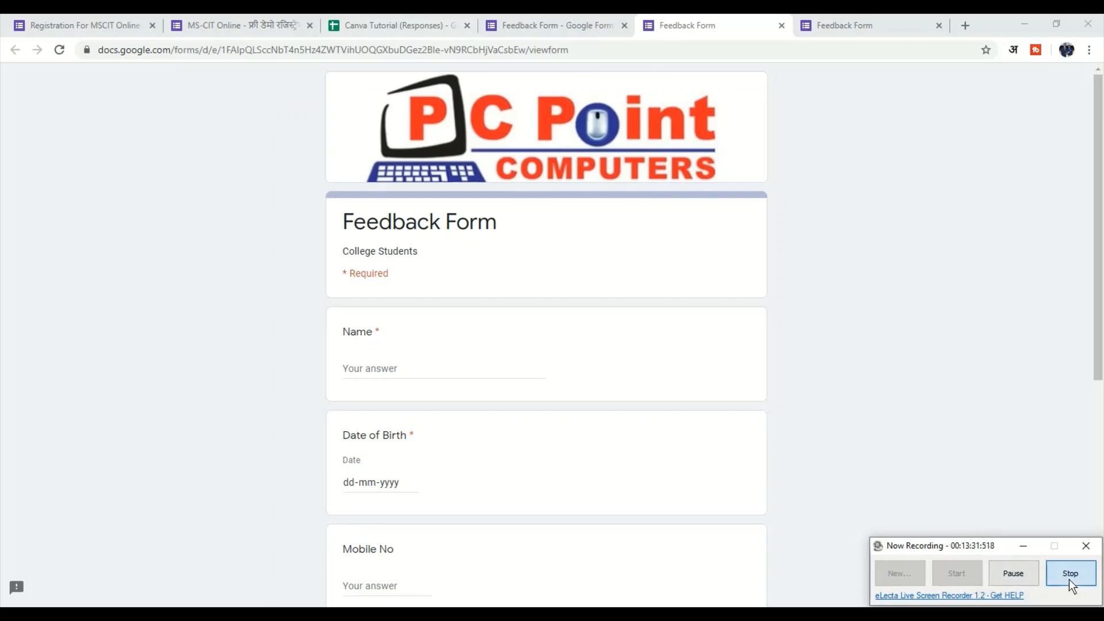
pyautogui.click(1069, 579)
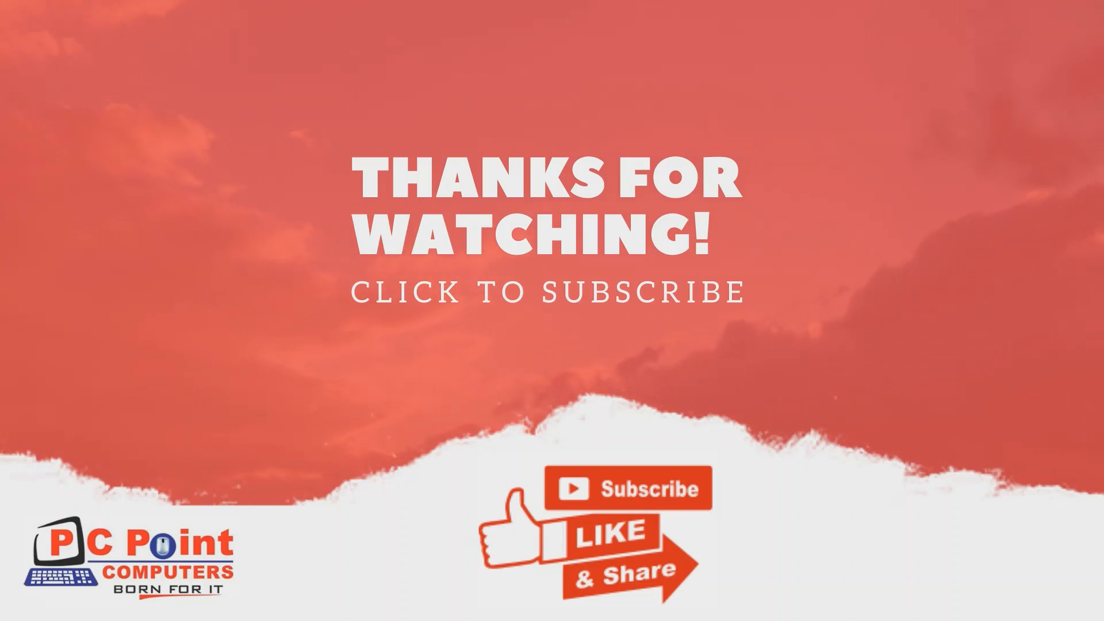